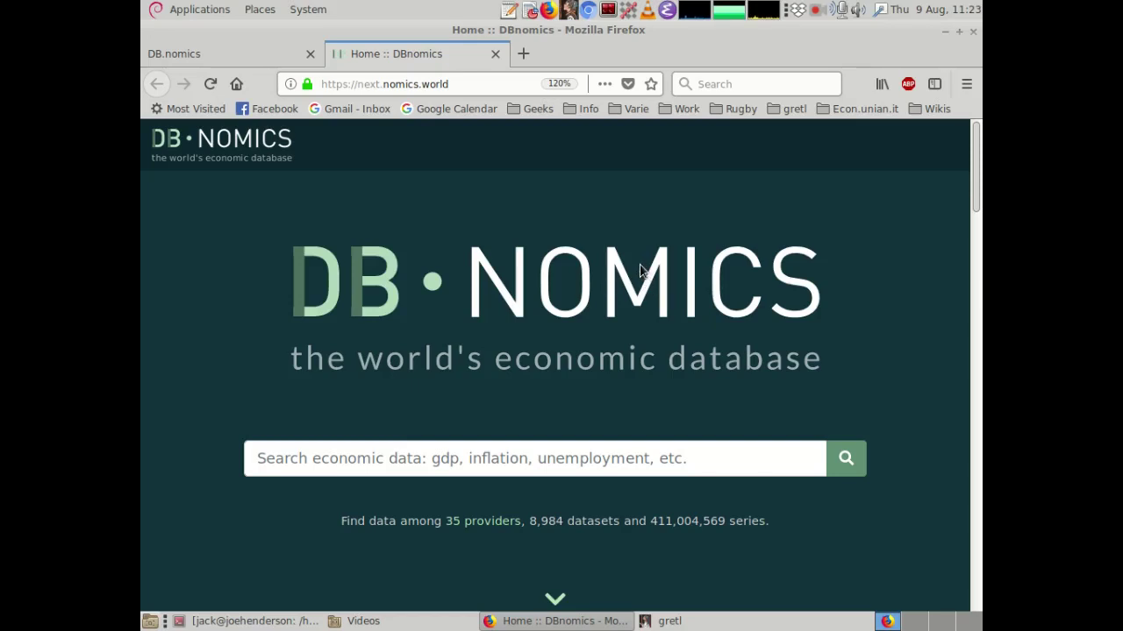
# - Look over the DBnomics home page and open the full list of data providers
pyautogui.scroll(-2, 639, 271)
pyautogui.scroll(-1, 636, 256)
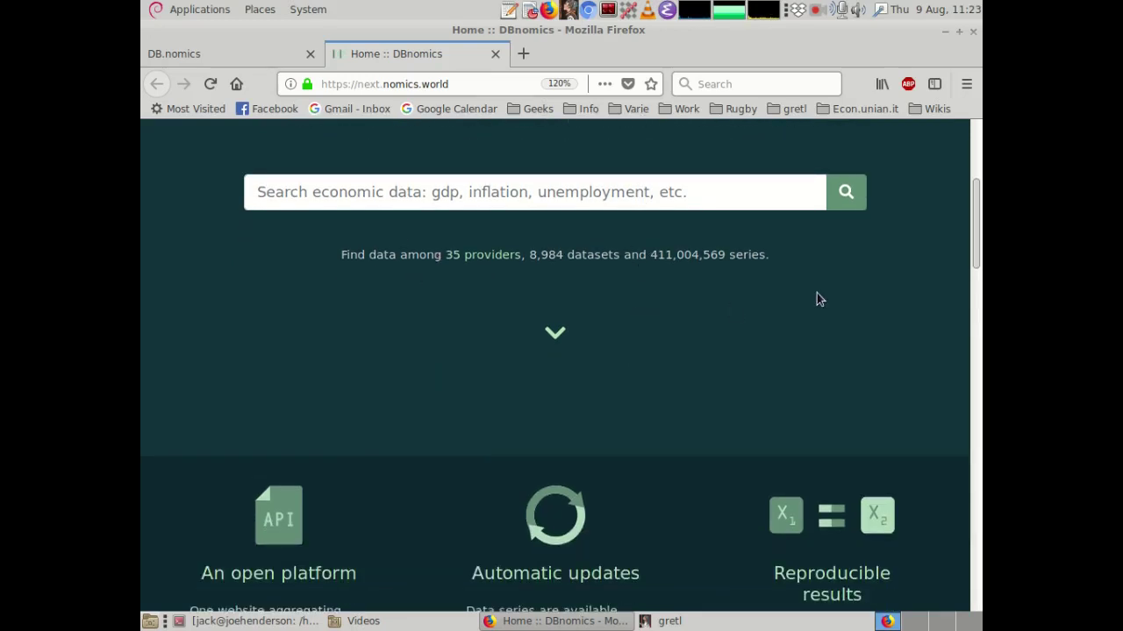
pyautogui.click(558, 333)
pyautogui.scroll(-4, 689, 311)
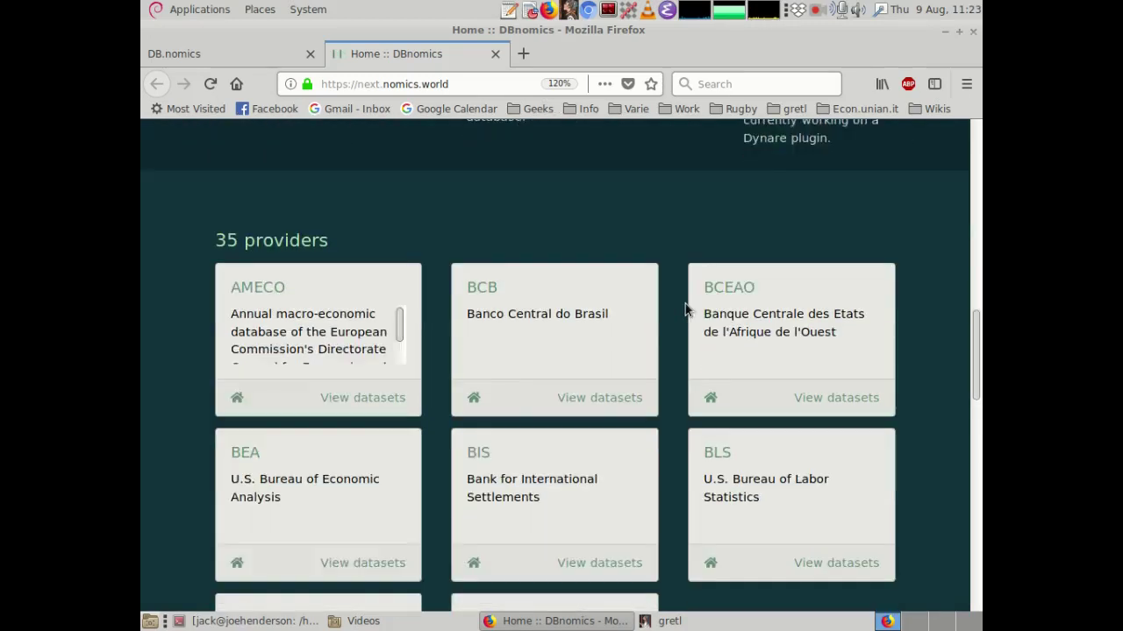
pyautogui.scroll(-3, 675, 314)
pyautogui.scroll(3, 674, 314)
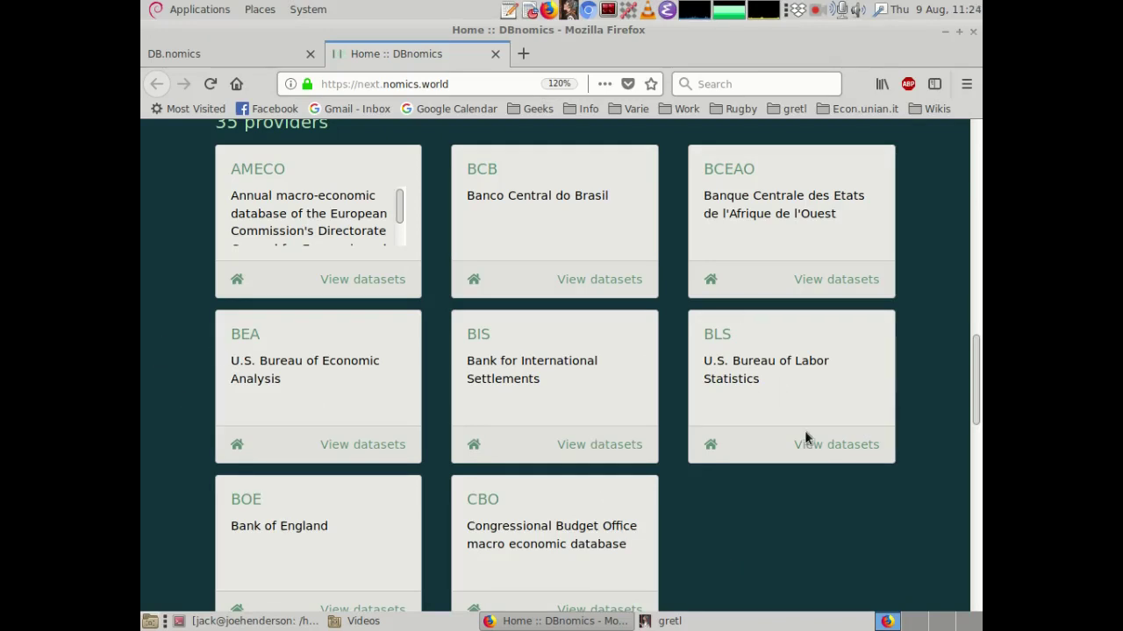
pyautogui.scroll(-2, 833, 544)
pyautogui.click(853, 526)
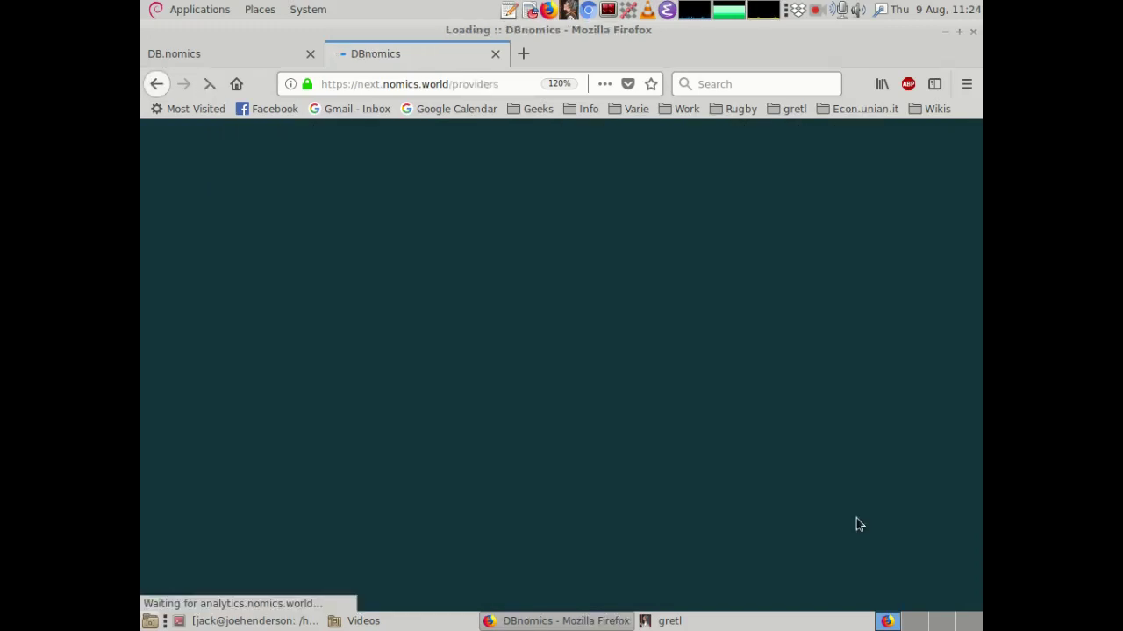
# - Open the World Bank (WB) provider and its World Development Indicators [WDI] dataset
pyautogui.scroll(-5, 694, 342)
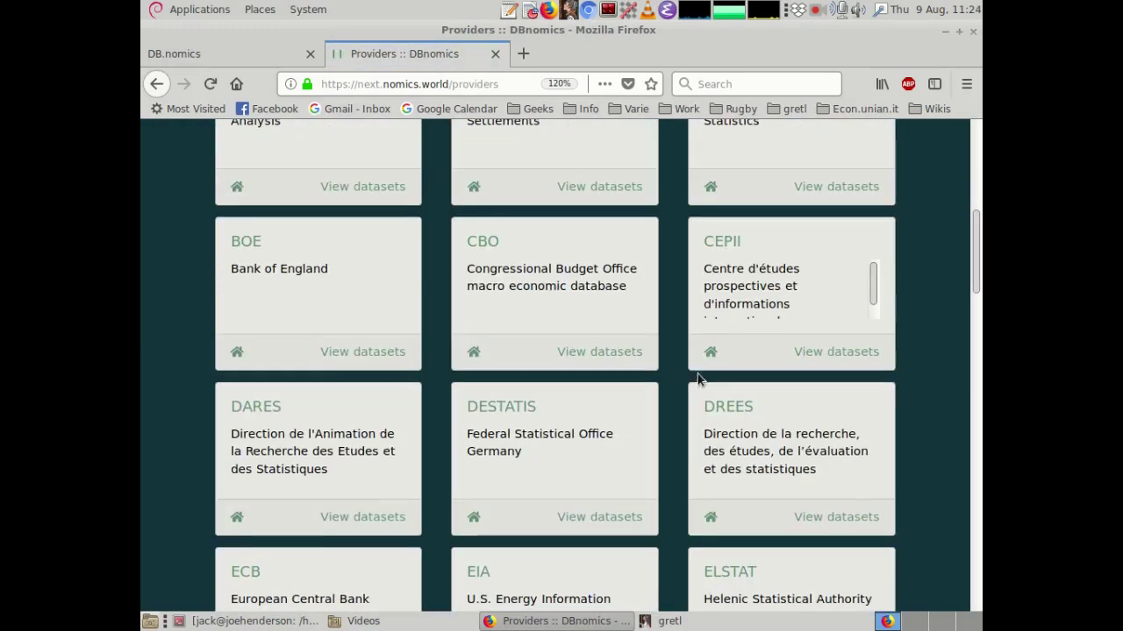
pyautogui.scroll(-2, 695, 388)
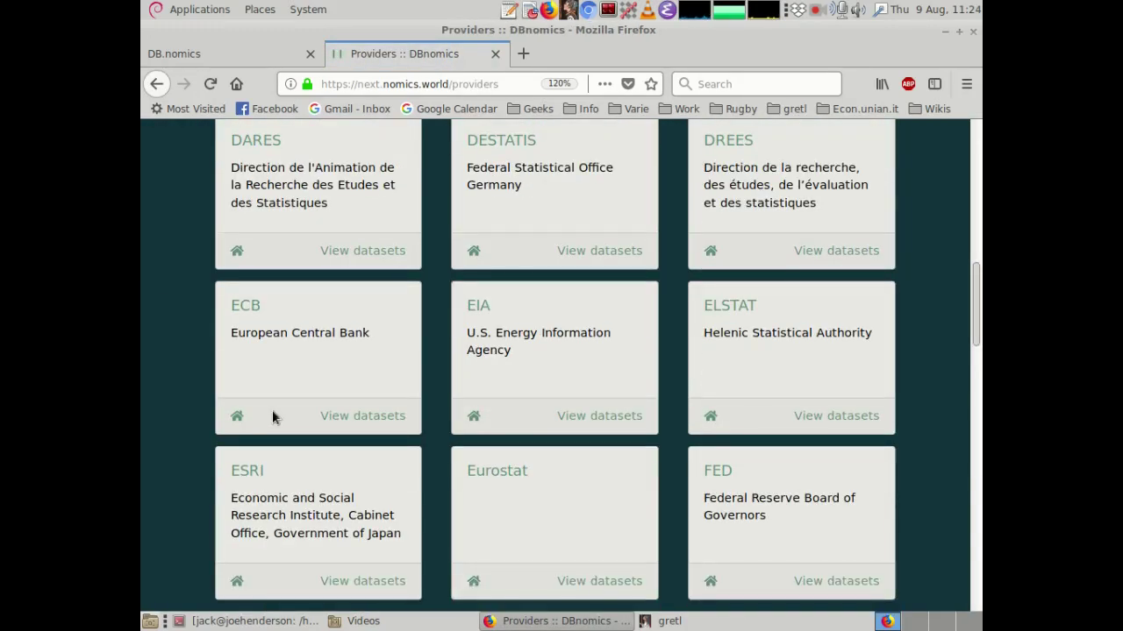
pyautogui.scroll(-6, 664, 462)
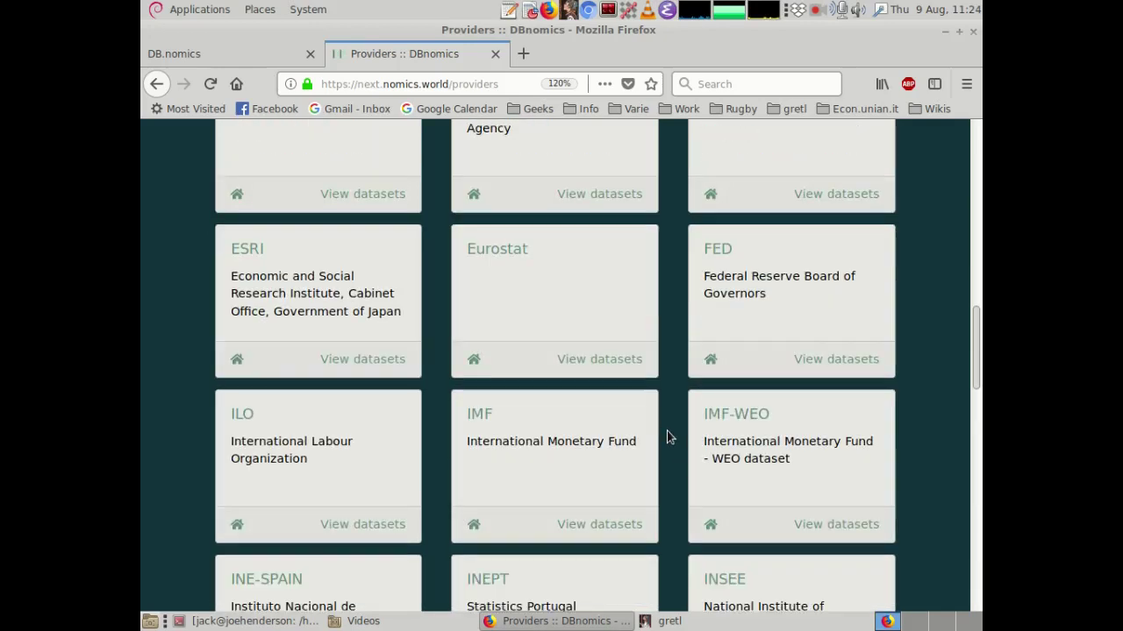
pyautogui.scroll(-3, 671, 434)
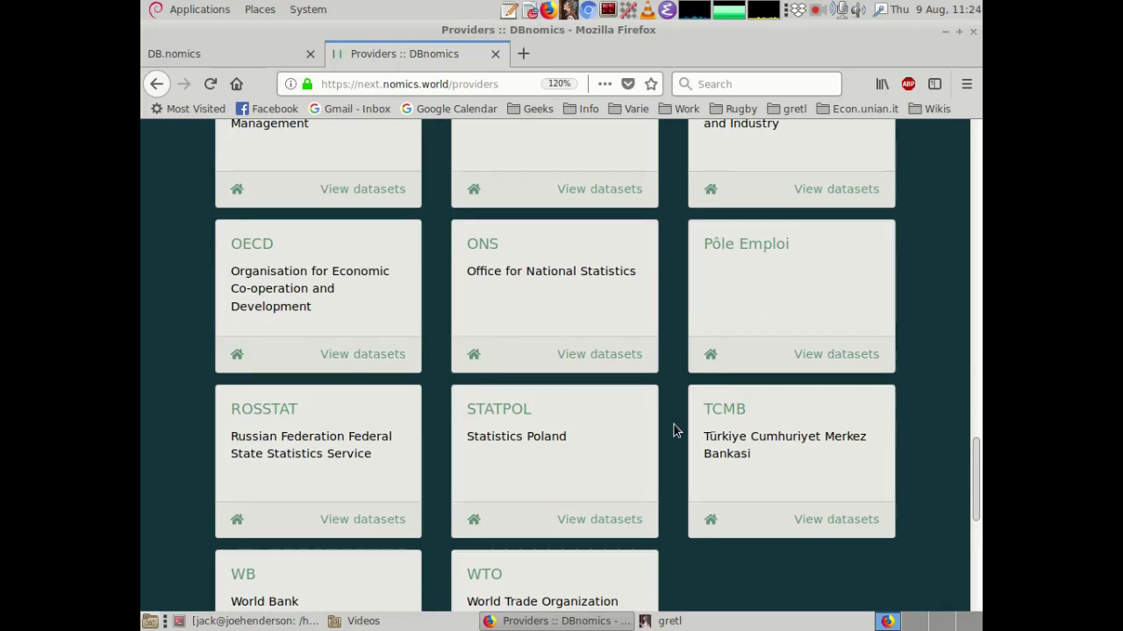
pyautogui.scroll(-1, 674, 425)
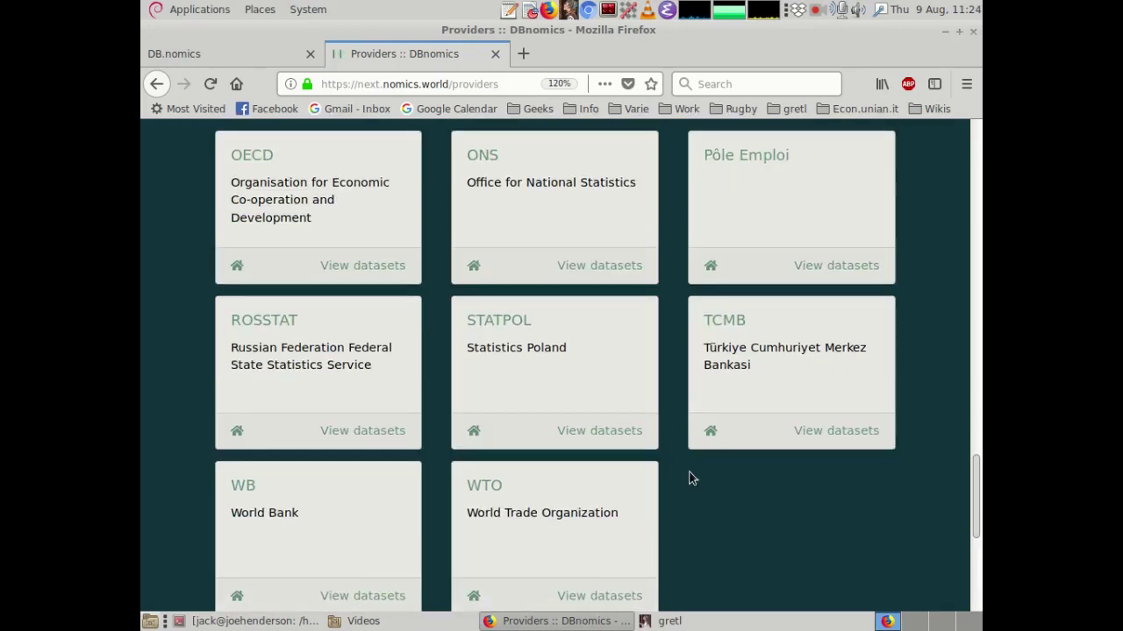
pyautogui.scroll(-1, 688, 489)
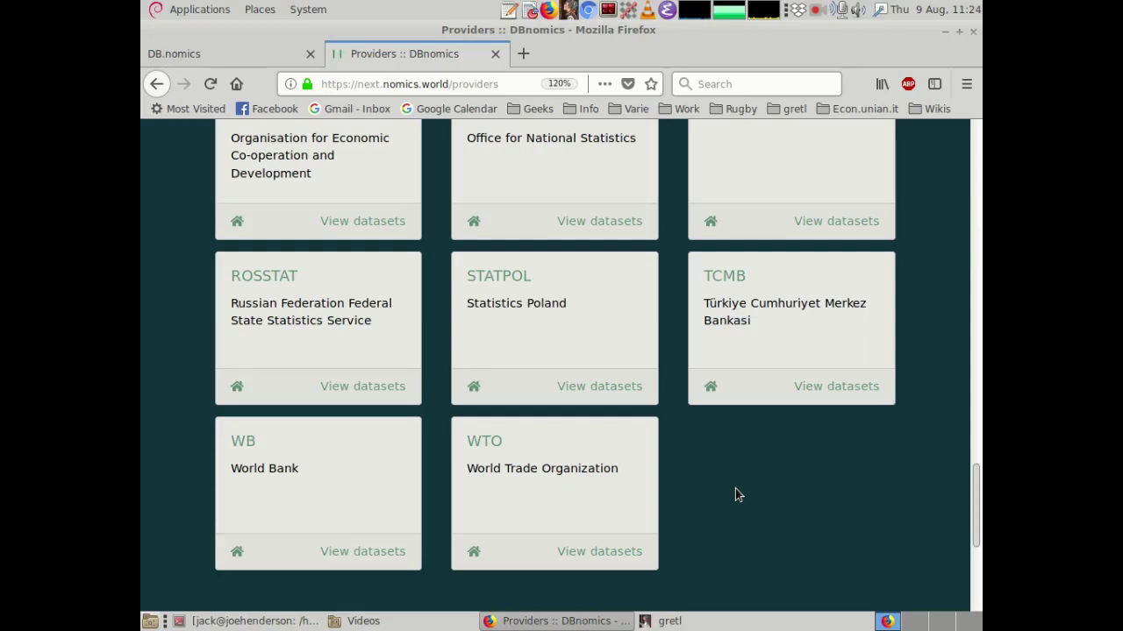
pyautogui.click(242, 443)
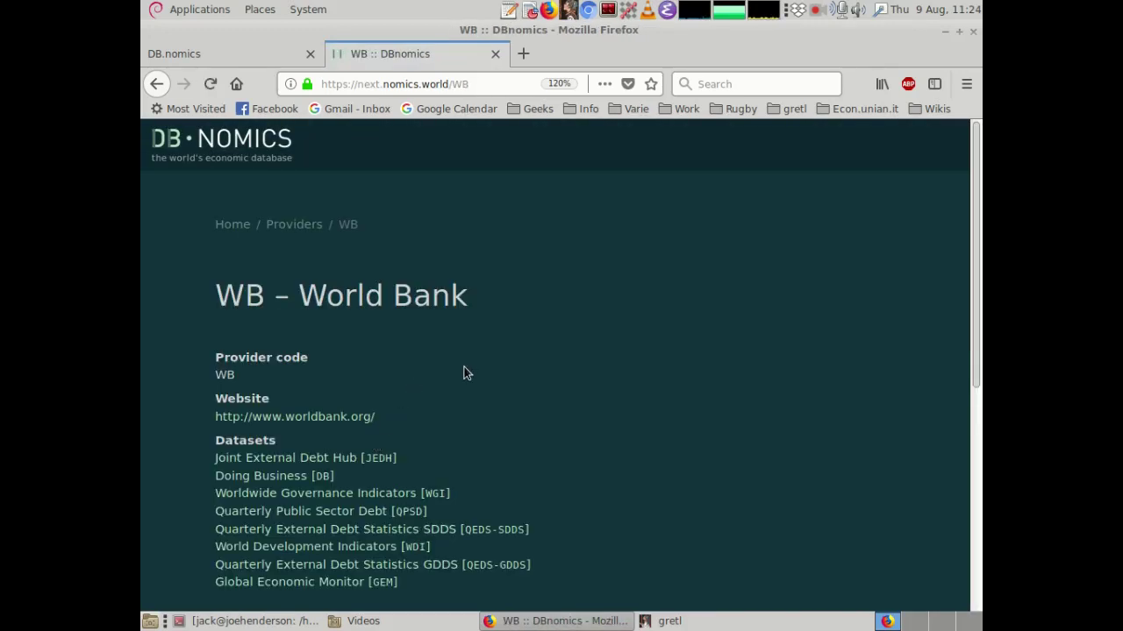
pyautogui.scroll(-3, 535, 351)
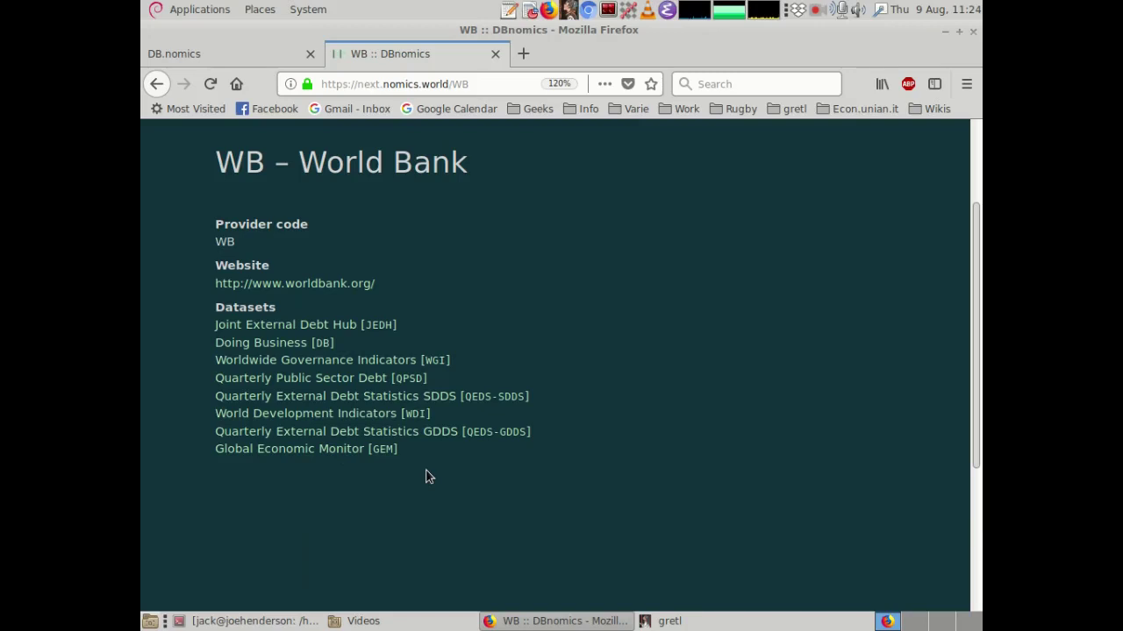
pyautogui.click(313, 419)
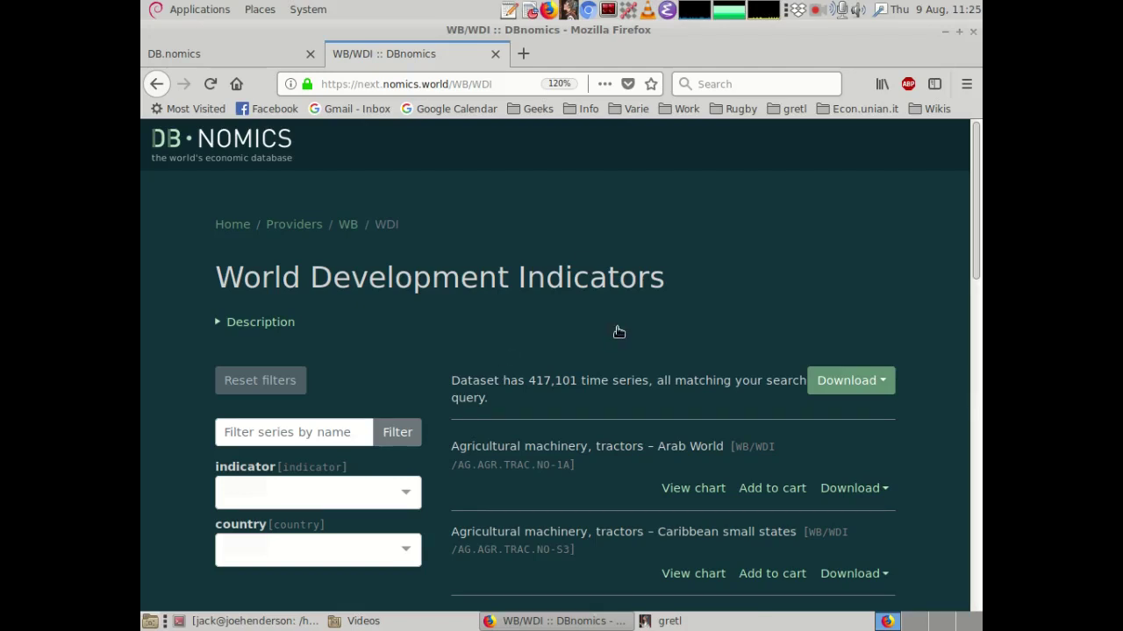
# - Examine the chart of the "Agricultural machinery, tractors – East Asia & Pacific" series and hide it again
pyautogui.scroll(-5, 631, 337)
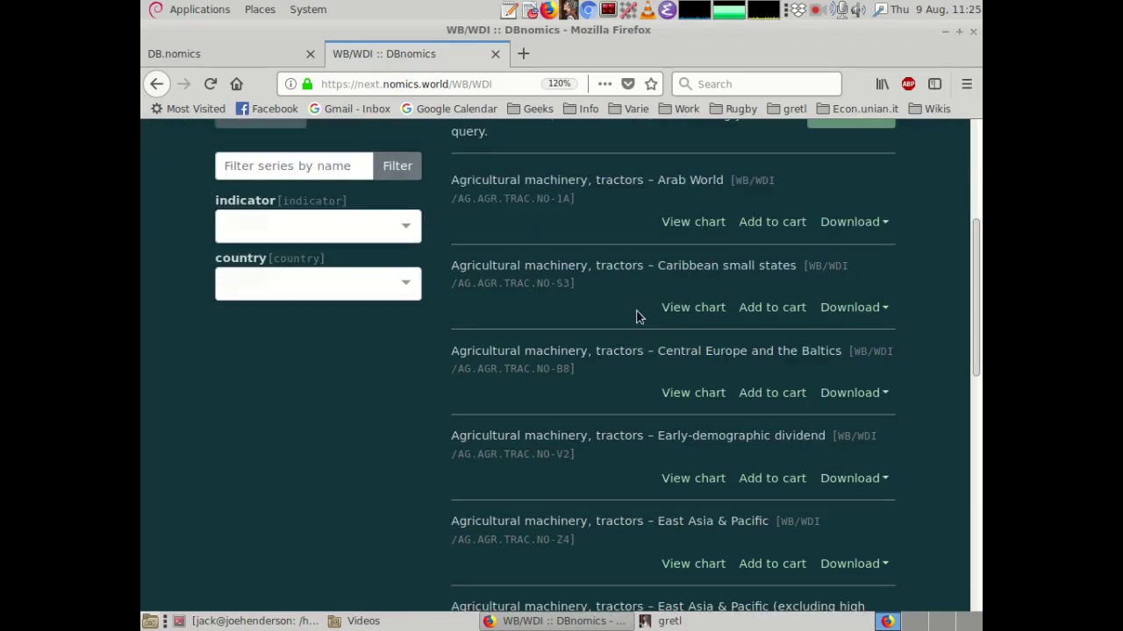
pyautogui.scroll(-3, 638, 314)
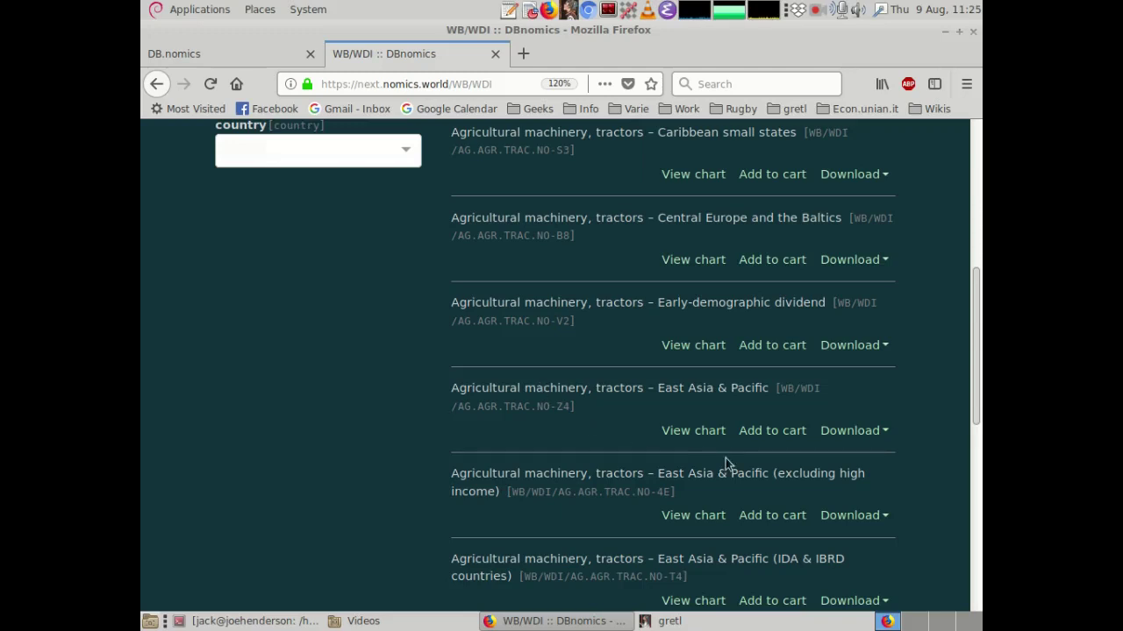
pyautogui.click(692, 433)
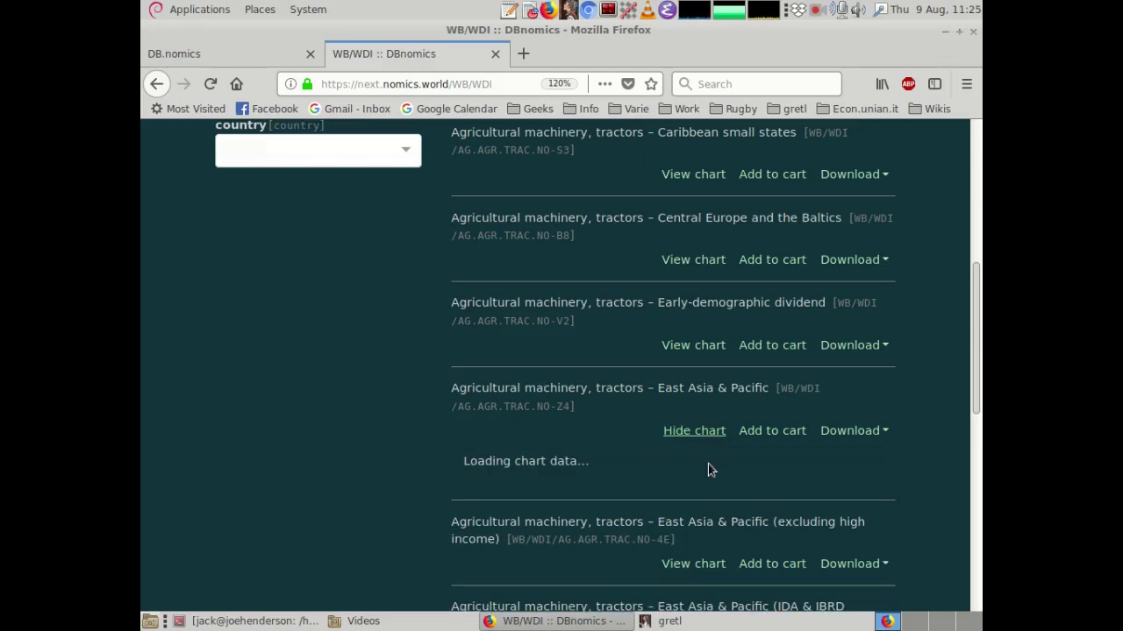
pyautogui.scroll(-5, 789, 371)
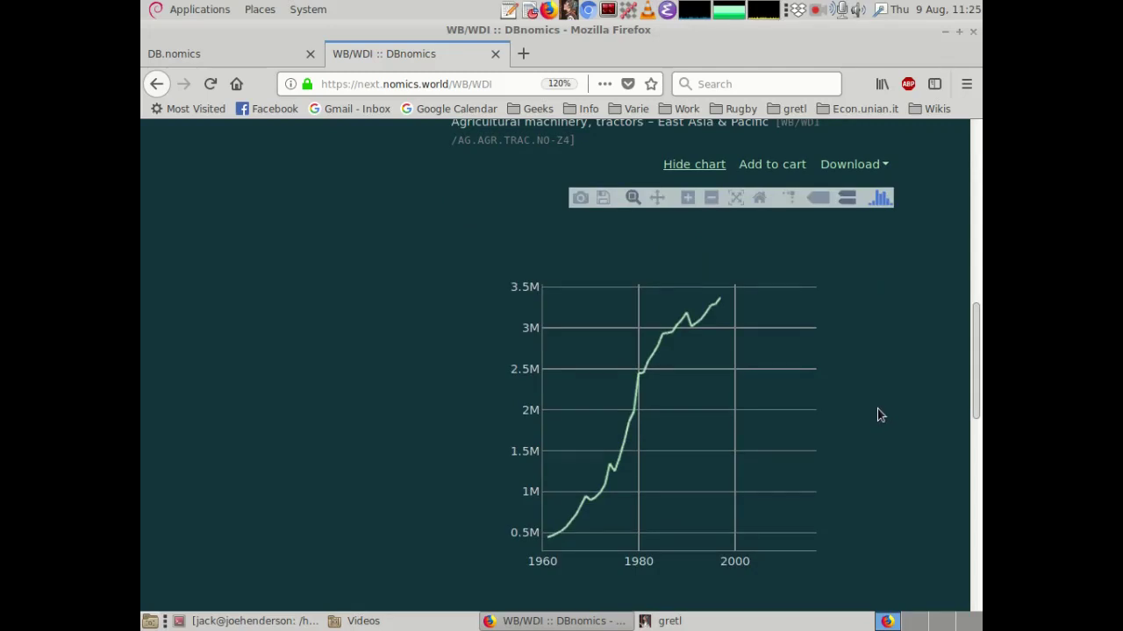
pyautogui.scroll(6, 877, 415)
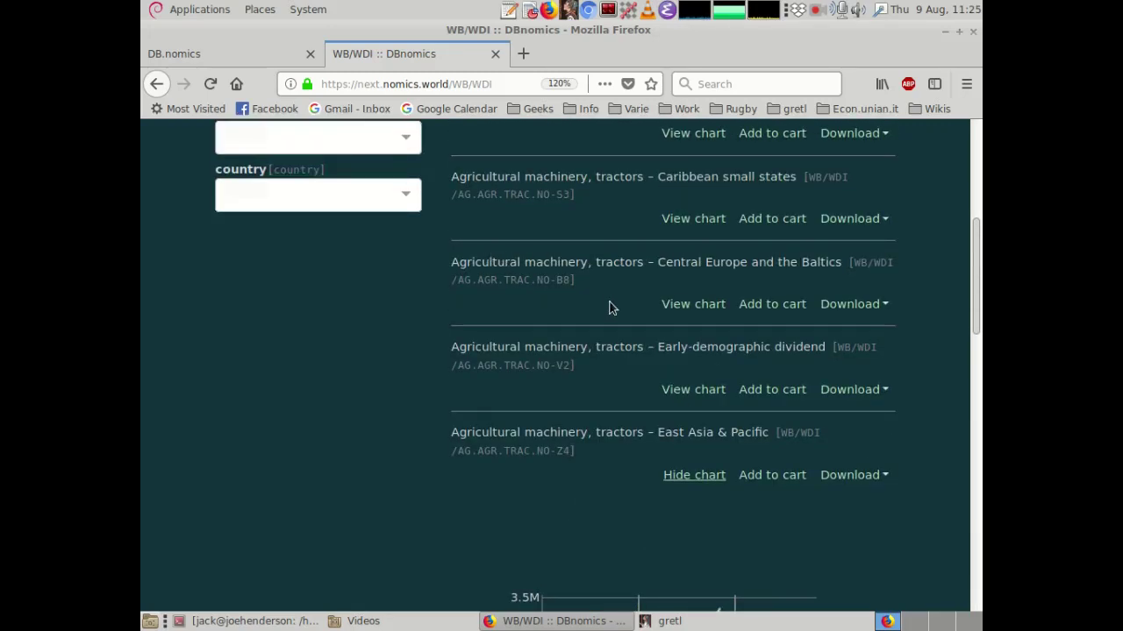
pyautogui.scroll(-1, 710, 403)
pyautogui.scroll(-4, 853, 391)
pyautogui.scroll(2, 790, 351)
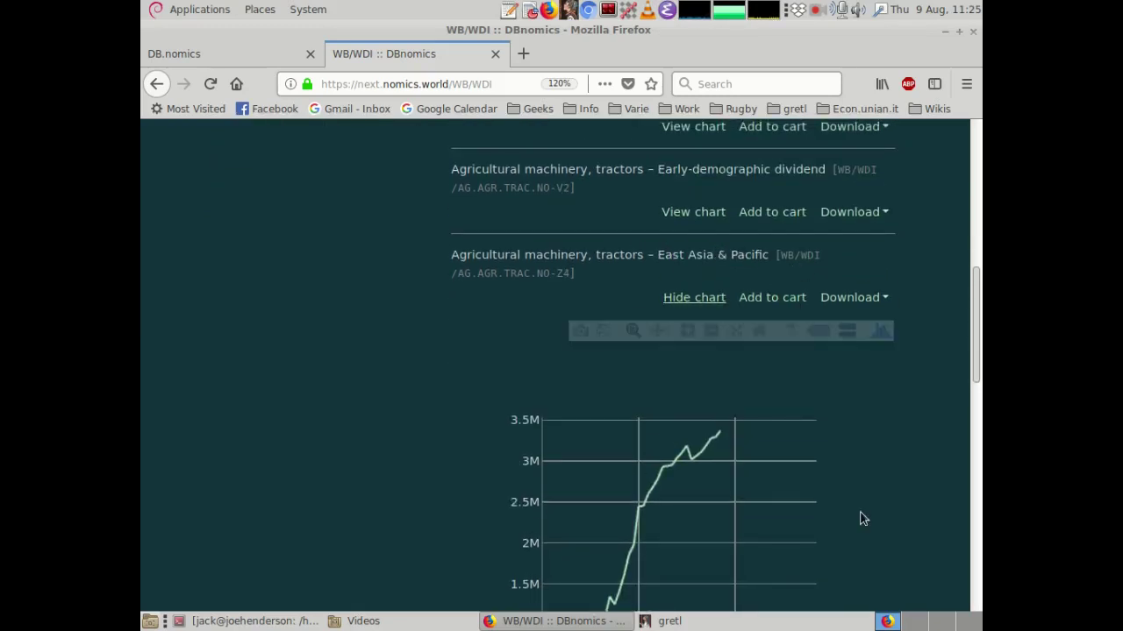
pyautogui.scroll(-3, 859, 496)
pyautogui.scroll(2, 858, 497)
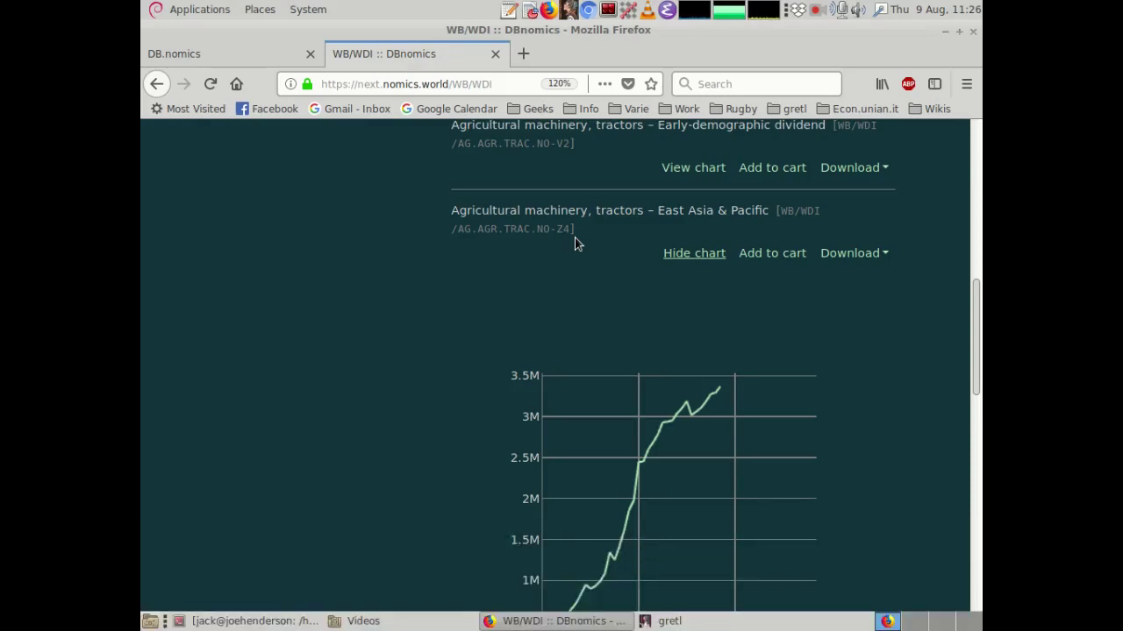
pyautogui.click(707, 256)
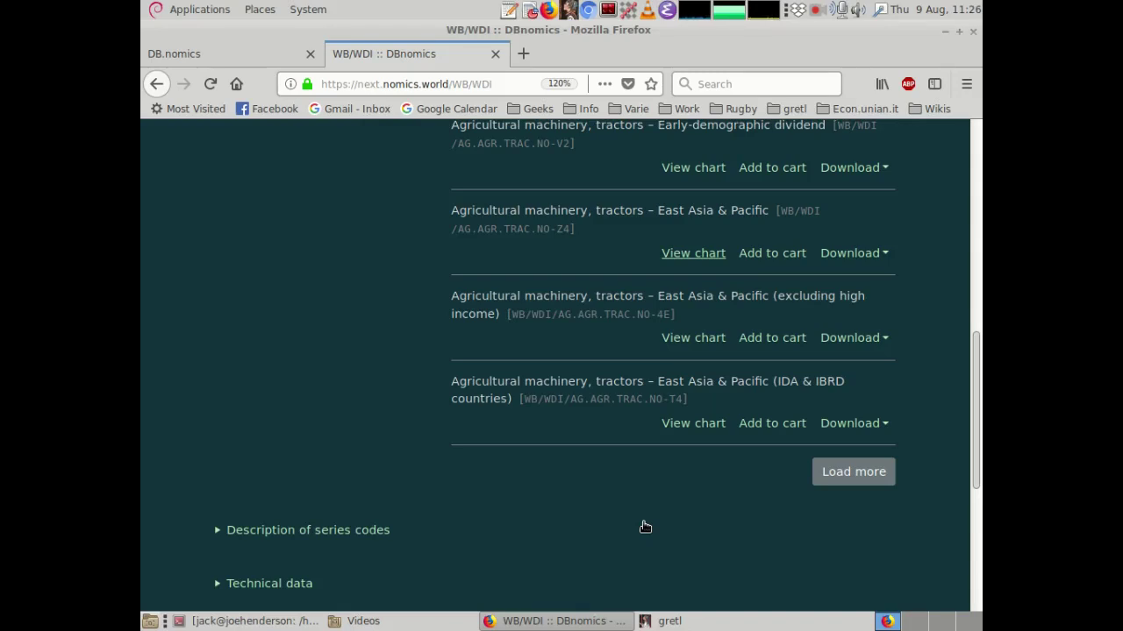
# - Switch to gretl and look at its DB.NOMICS database access options
pyautogui.click(666, 614)
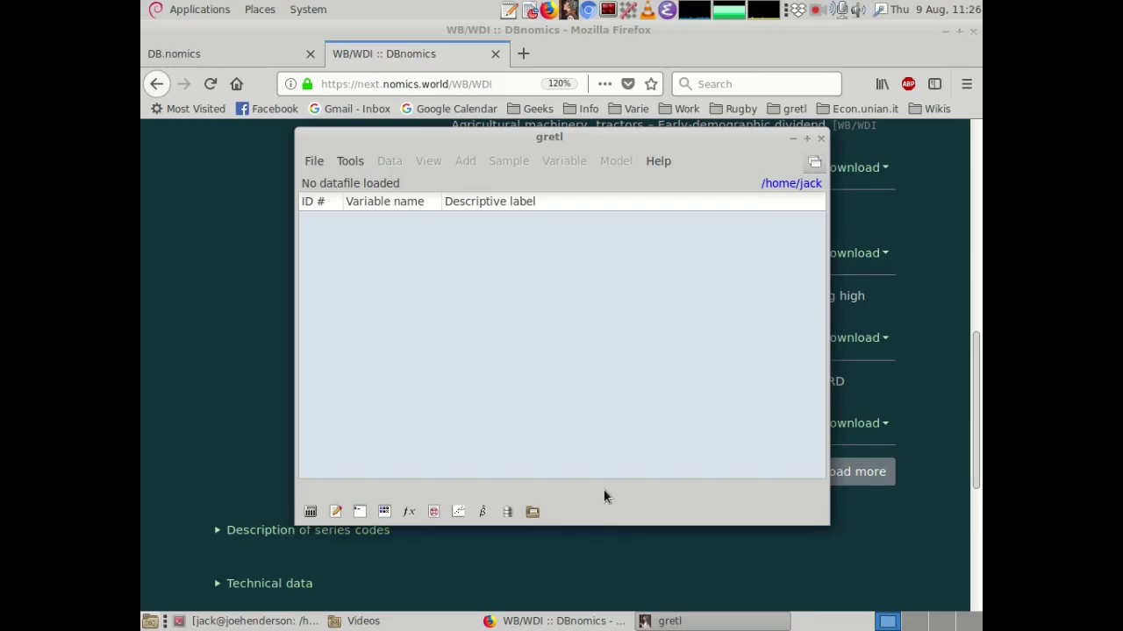
pyautogui.click(314, 163)
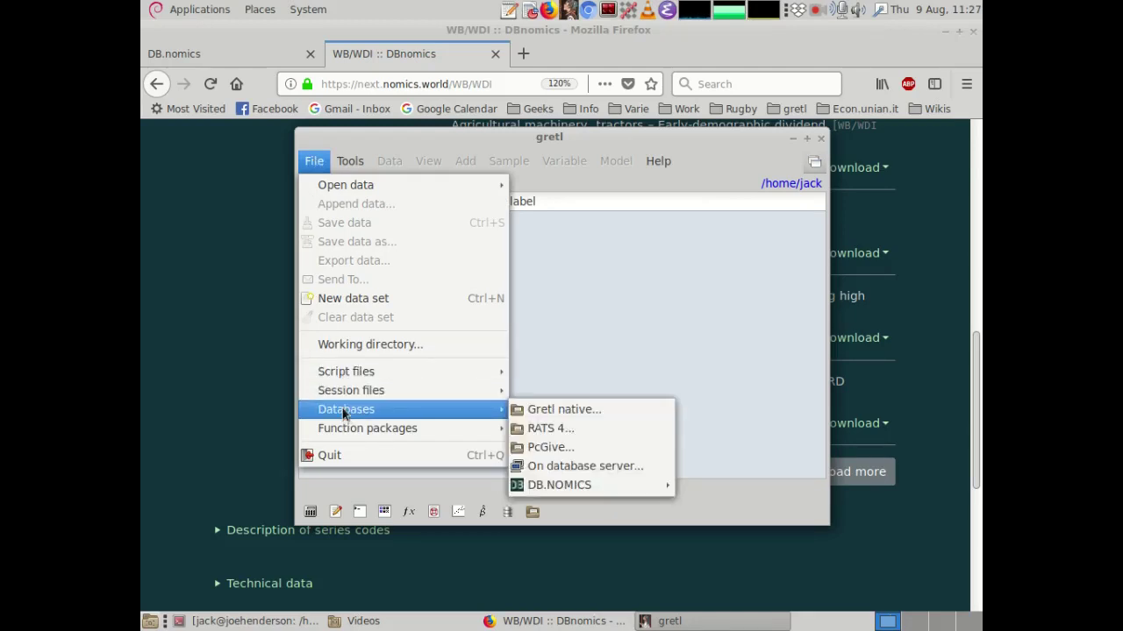
pyautogui.moveTo(584, 494)
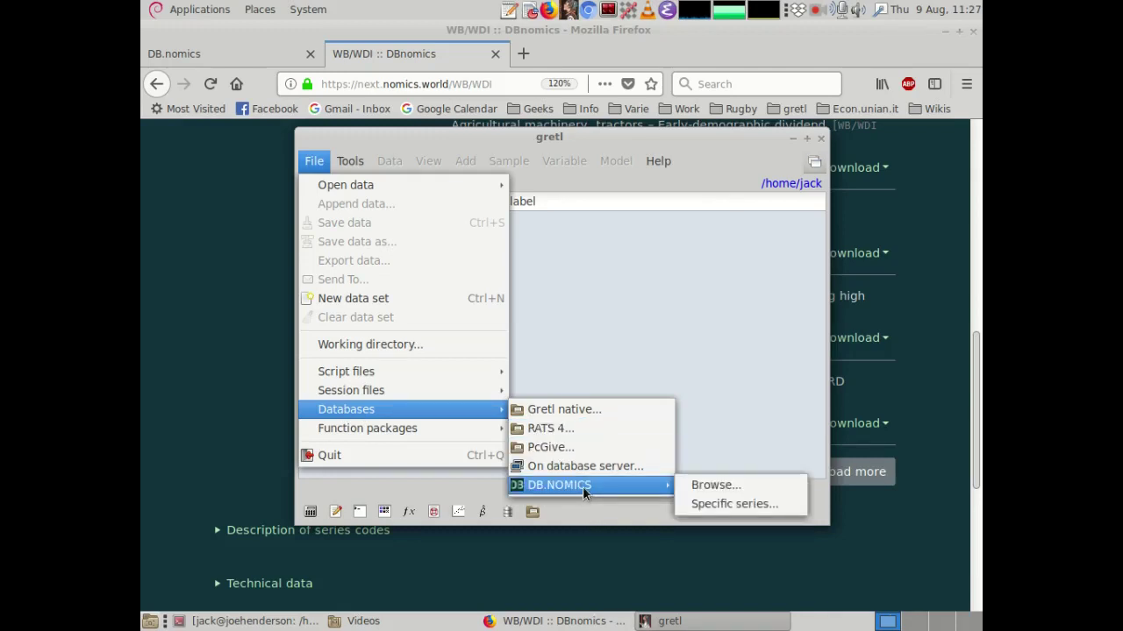
pyautogui.click(609, 365)
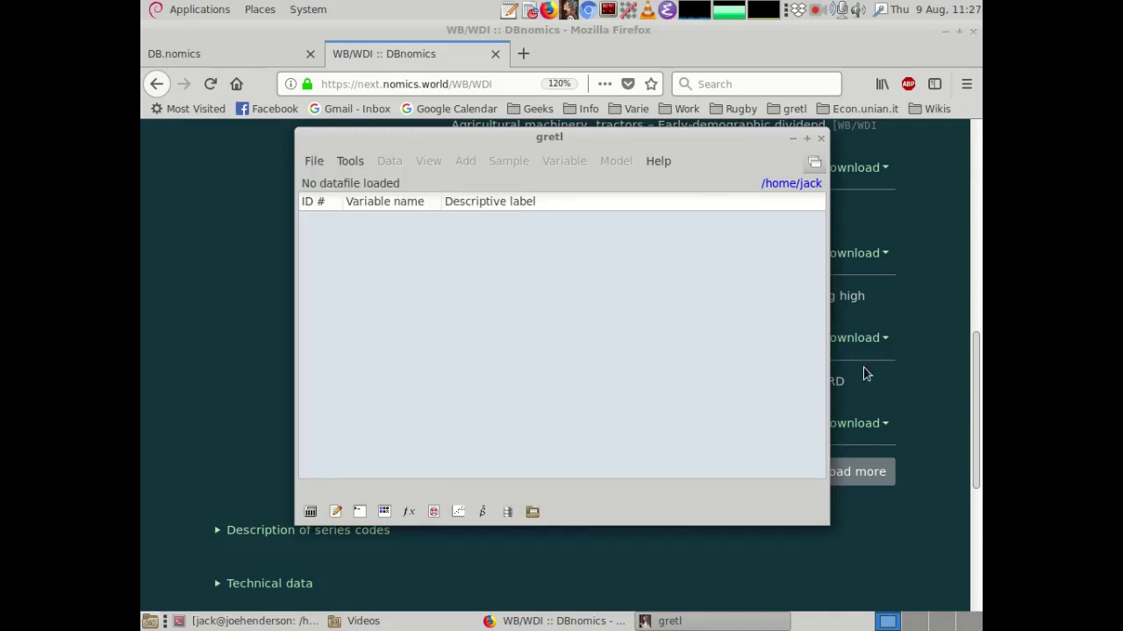
# - Bring up gretl's databases window and open the DB.NOMICS request for a specific series
pyautogui.click(507, 512)
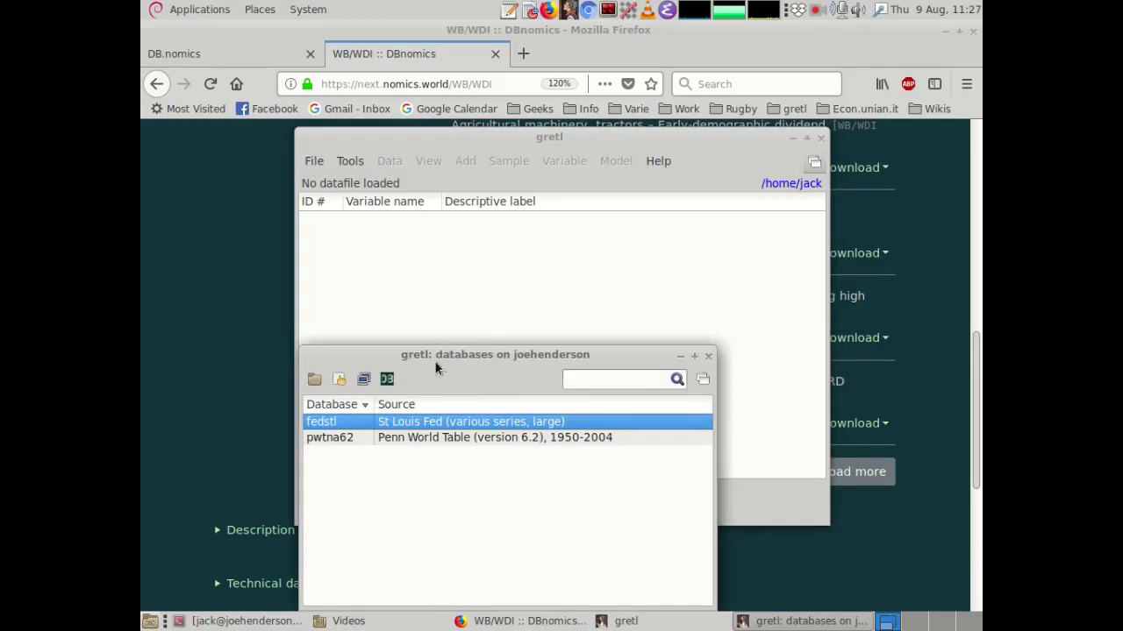
pyautogui.moveTo(435, 365); pyautogui.dragTo(435, 231)
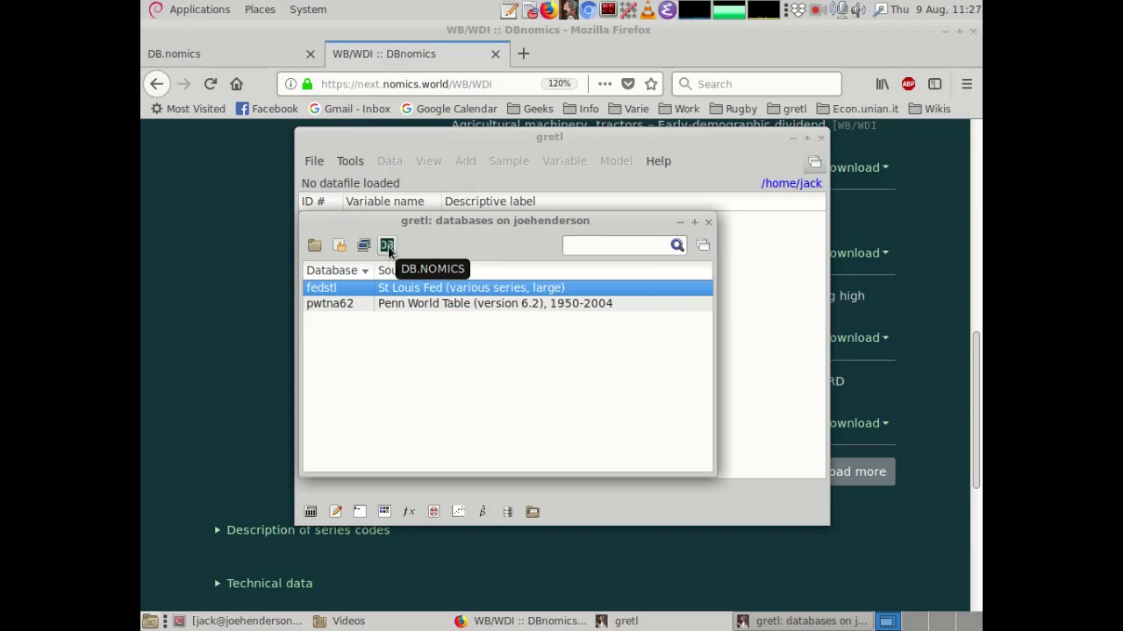
pyautogui.click(388, 249)
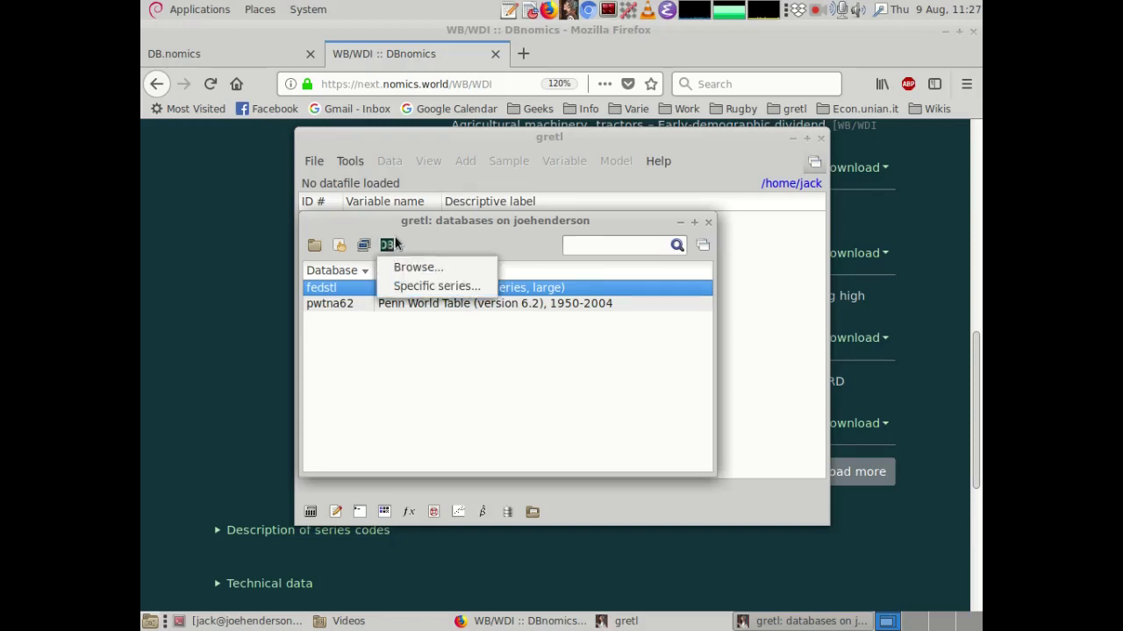
pyautogui.click(396, 290)
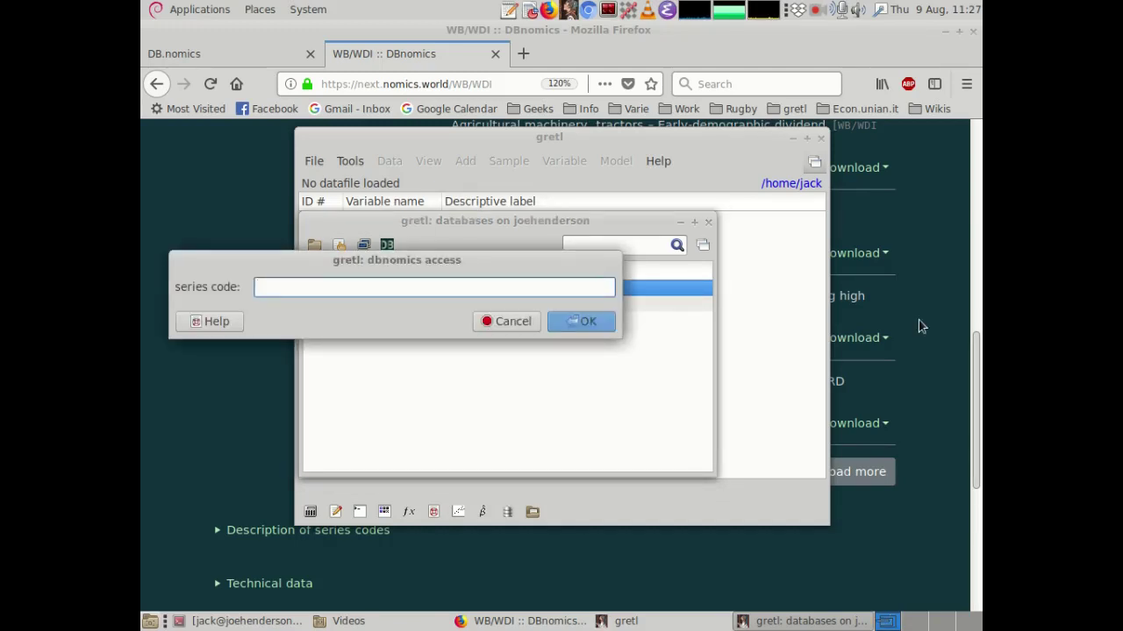
# - Copy the East Asia & Pacific tractors series code WB/WDI/AG.AGR.TRAC.NO-Z4 from Firefox and return to gretl's series code dialog
pyautogui.click(857, 290)
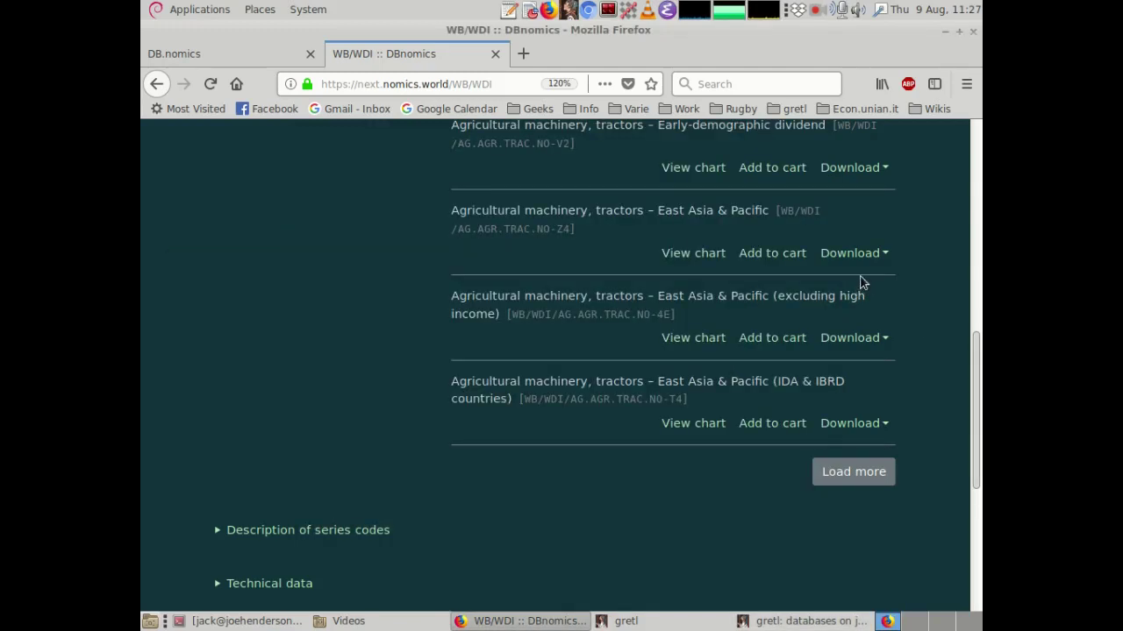
pyautogui.scroll(1, 825, 277)
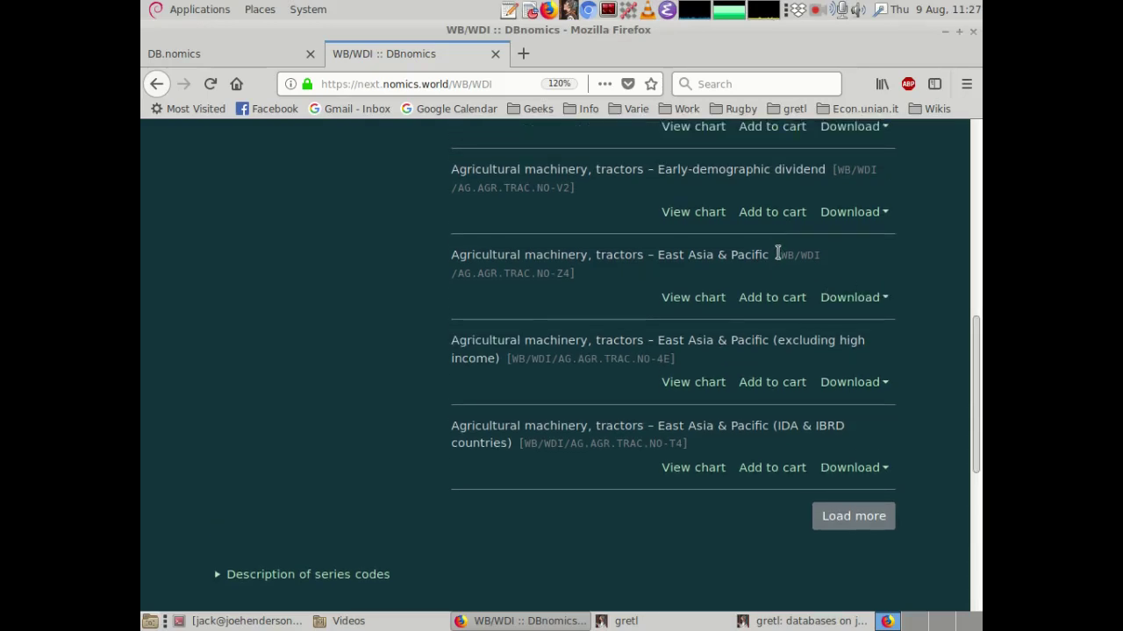
pyautogui.moveTo(780, 255); pyautogui.dragTo(569, 273)
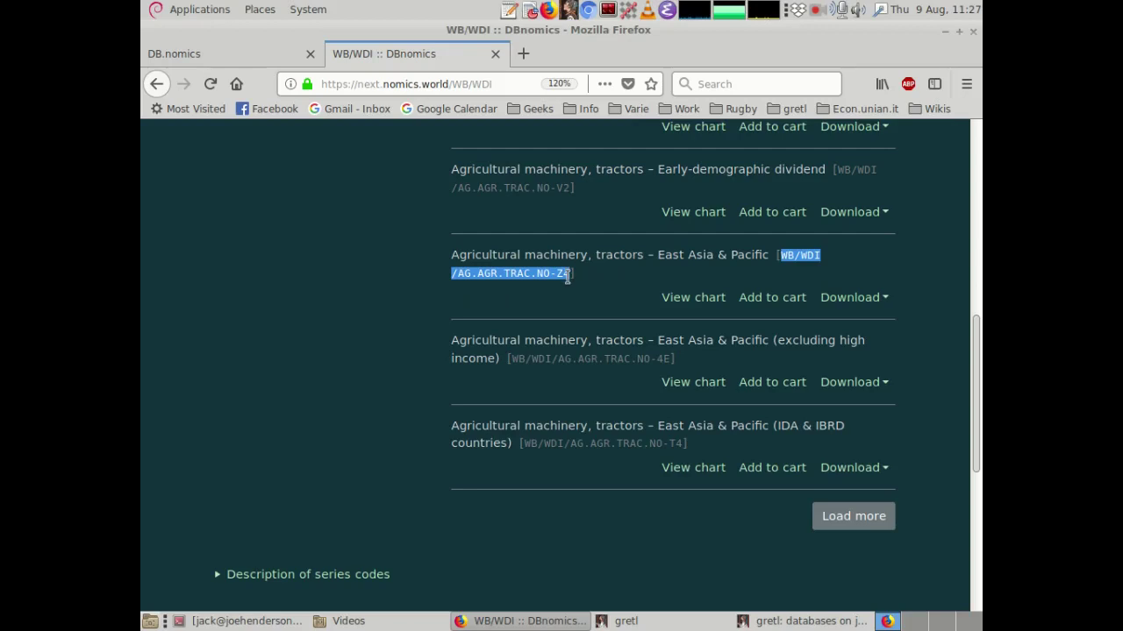
pyautogui.rightClick(536, 278)
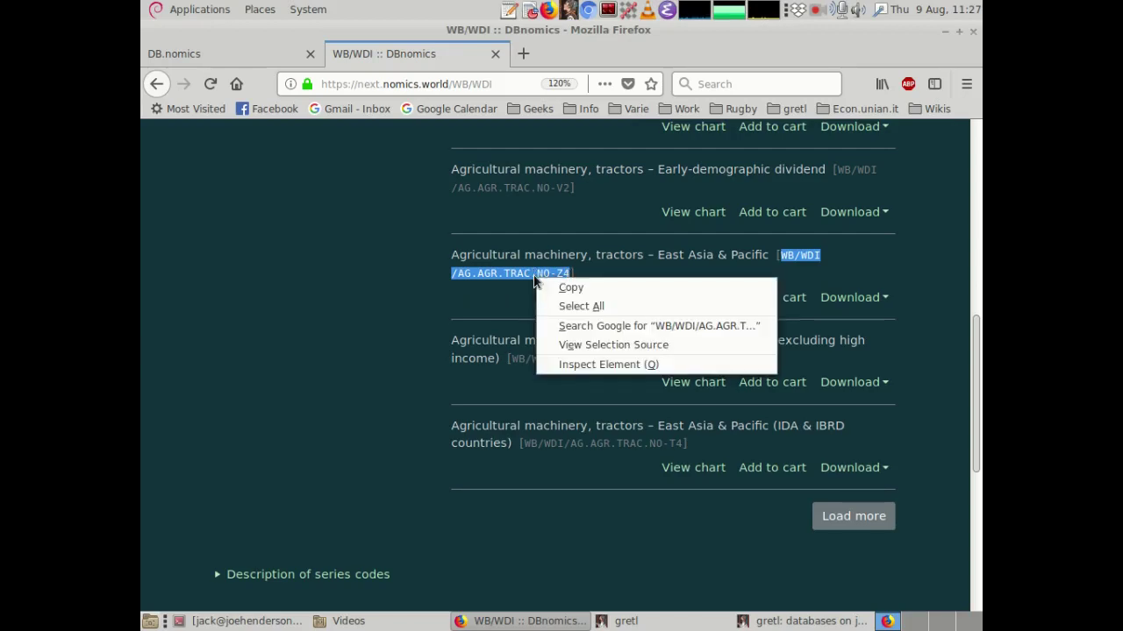
pyautogui.click(540, 295)
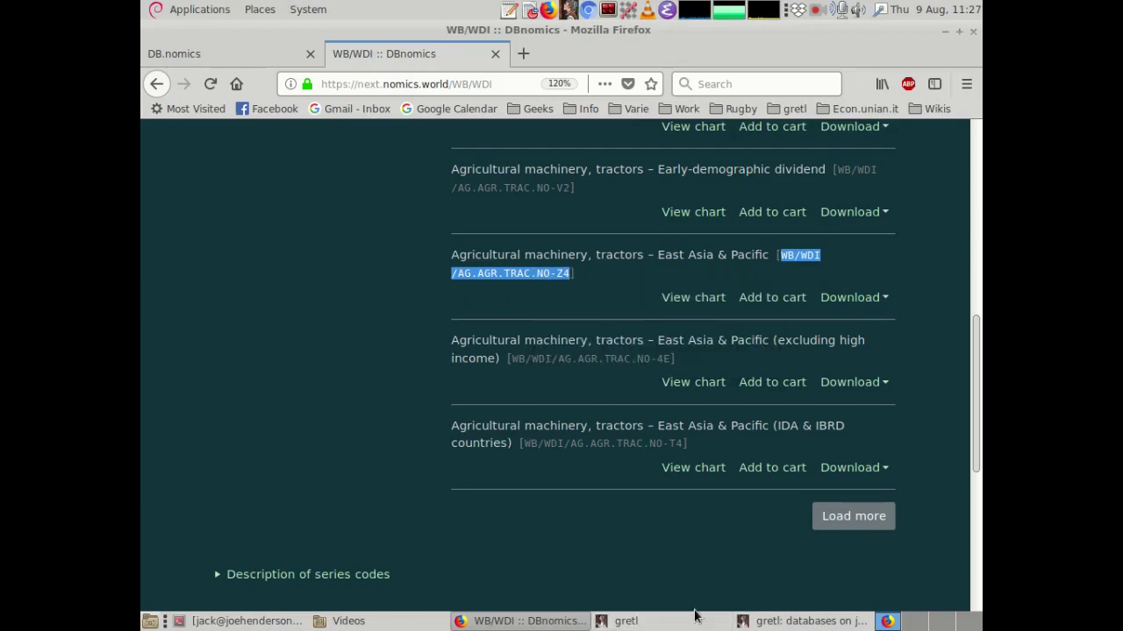
pyautogui.click(800, 621)
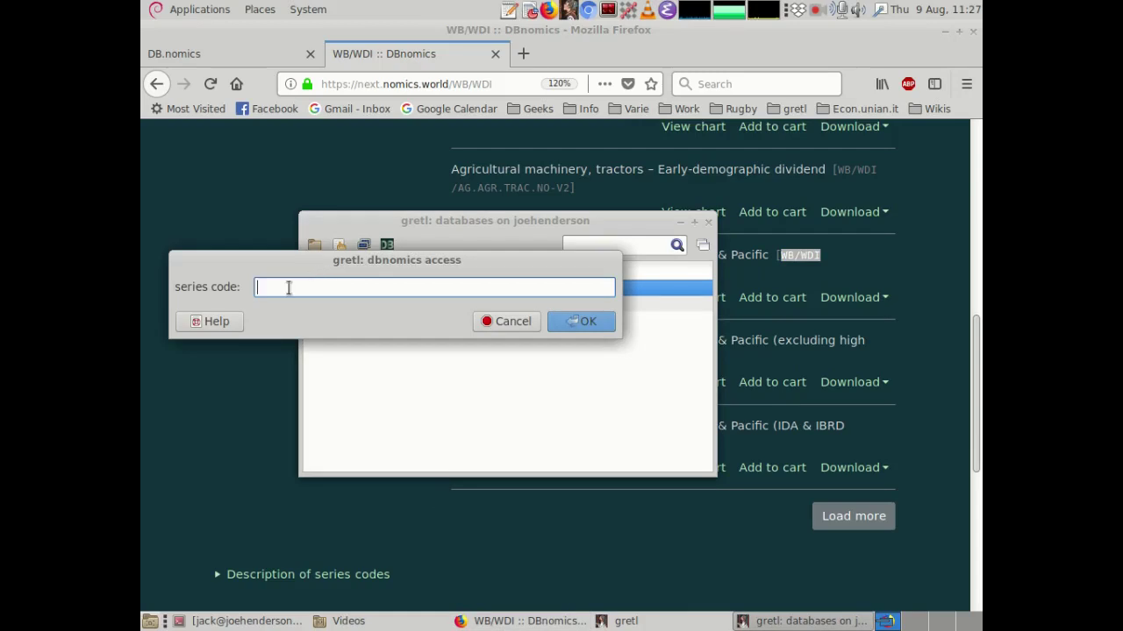
# - Retrieve the DB.NOMICS series with the copied code WB/WDI/AG.AGR.TRAC.NO-Z4 and reposition its information window
pyautogui.hotkey('ctrl', 'v')
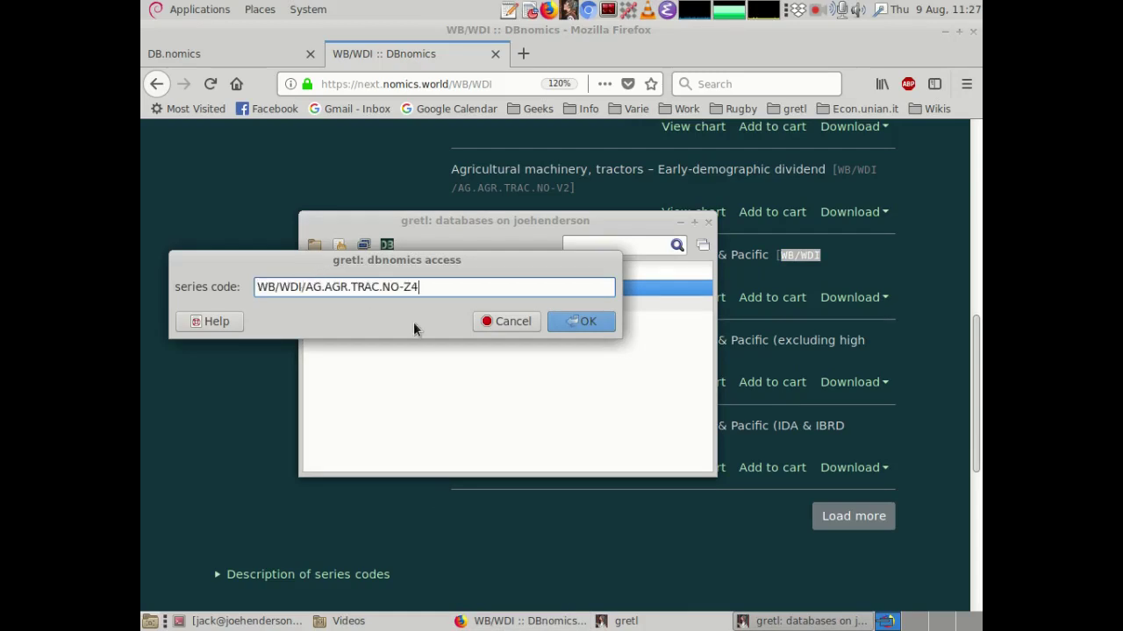
pyautogui.click(578, 321)
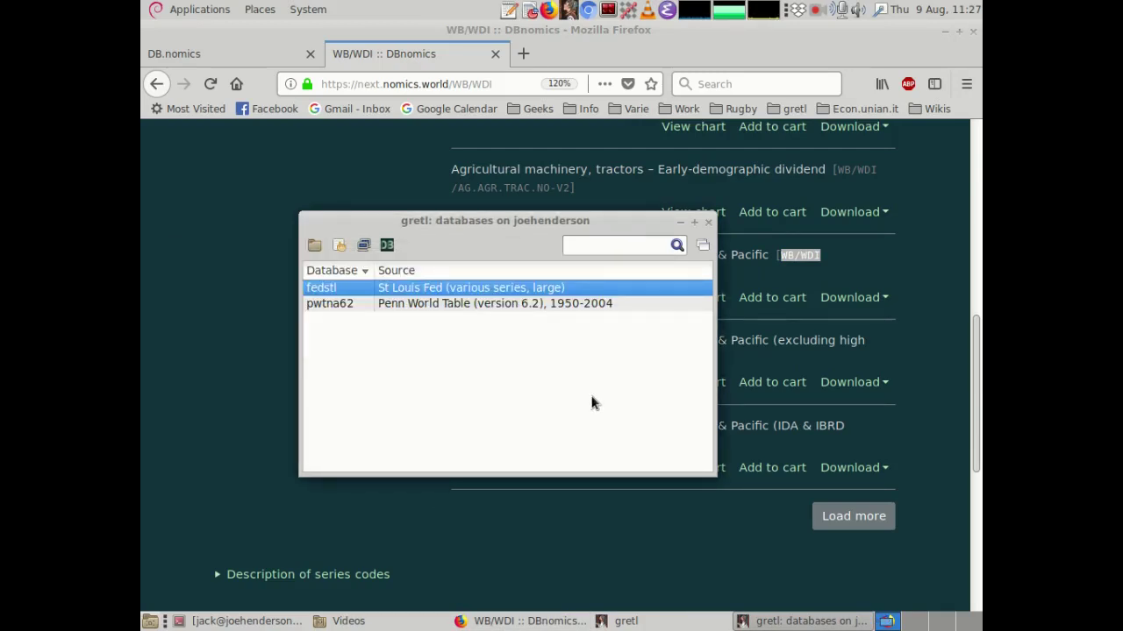
pyautogui.moveTo(544, 259); pyautogui.dragTo(445, 84)
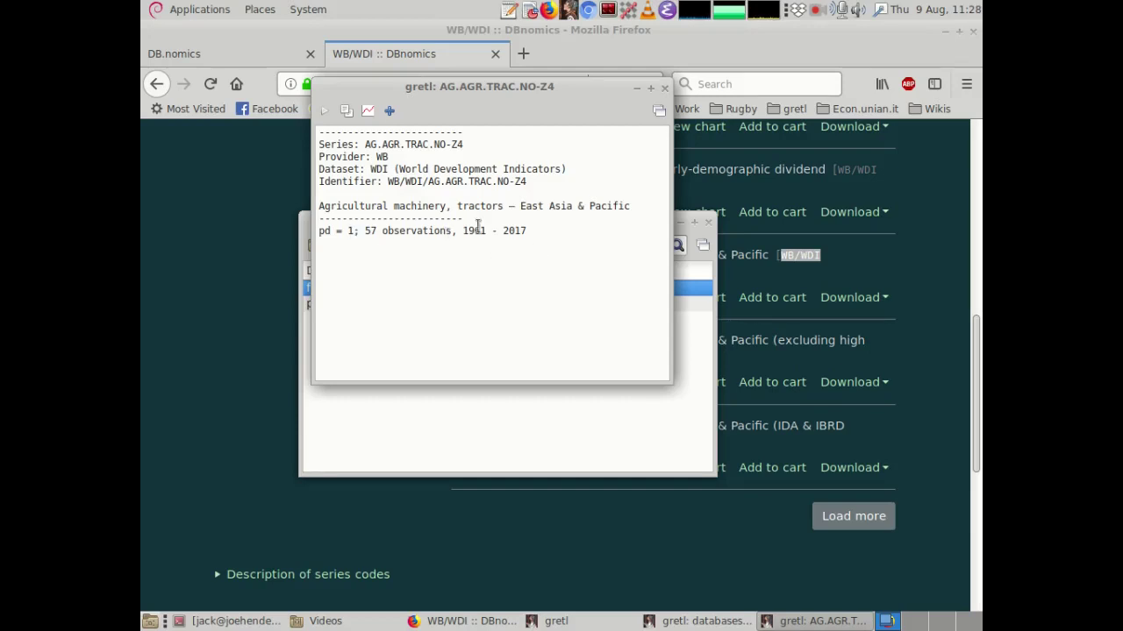
# - Examine the retrieved East Asia & Pacific tractors series as a graph and as a list of values, closing both displays
pyautogui.click(368, 114)
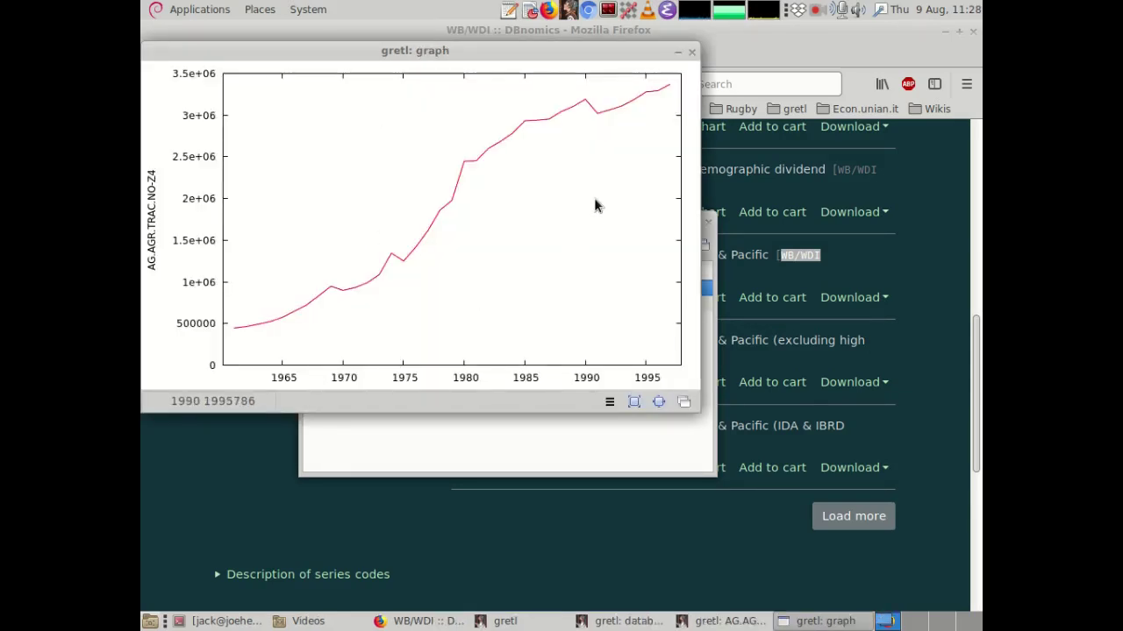
pyautogui.moveTo(442, 50); pyautogui.dragTo(441, 97)
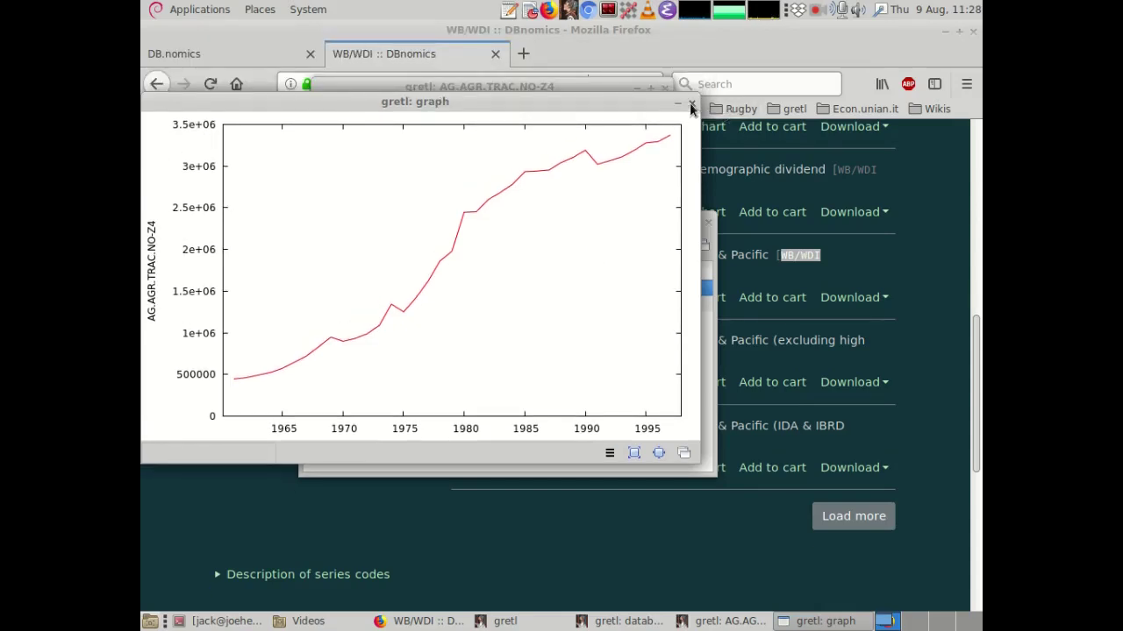
pyautogui.click(692, 100)
pyautogui.click(321, 112)
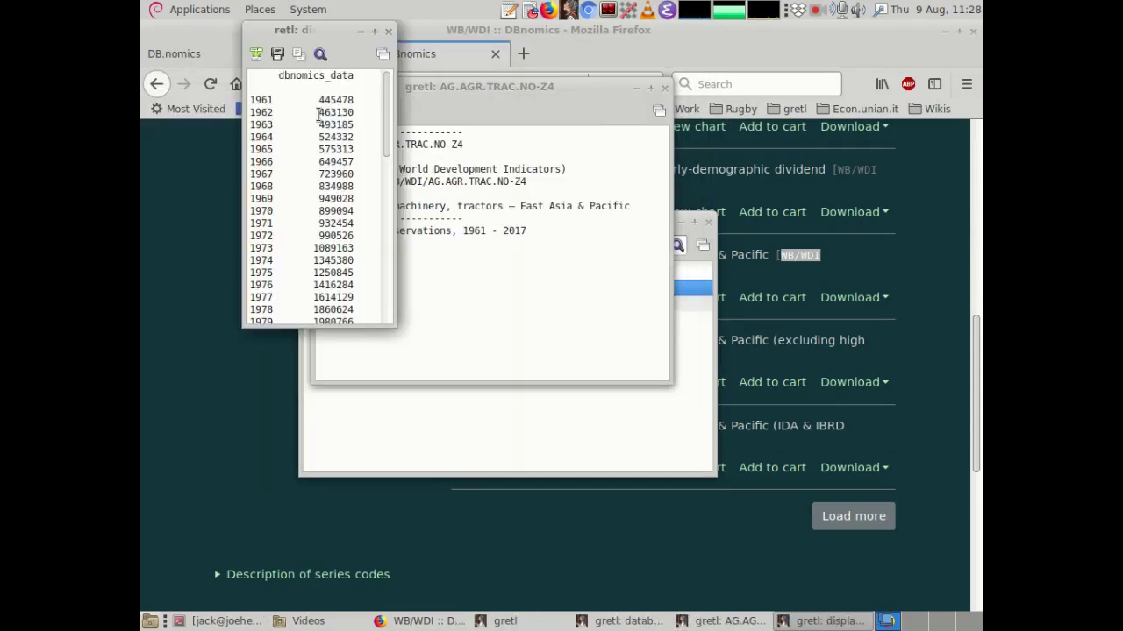
pyautogui.moveTo(387, 114); pyautogui.dragTo(402, 279)
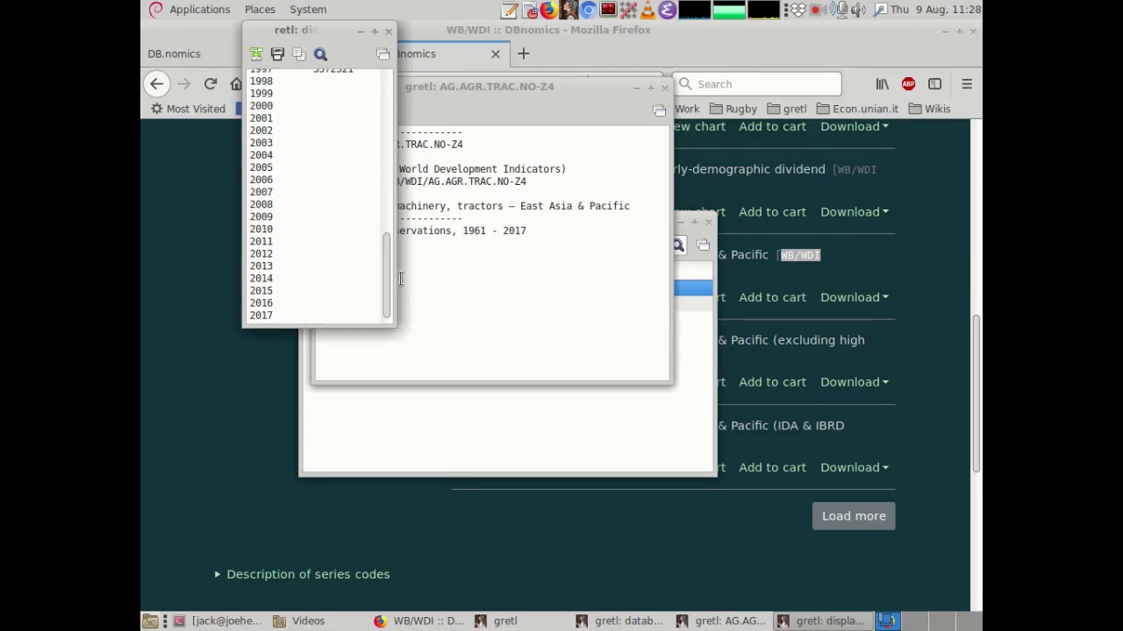
pyautogui.click(389, 31)
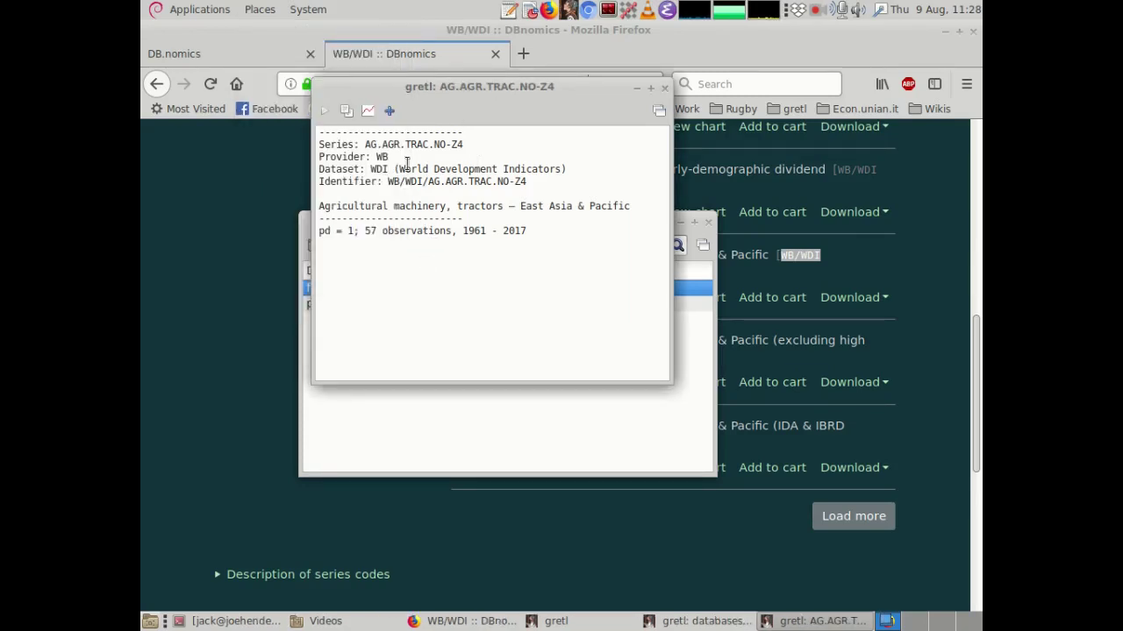
# - Add the retrieved tractors series to the dataset under the name asian_tractors
pyautogui.click(387, 112)
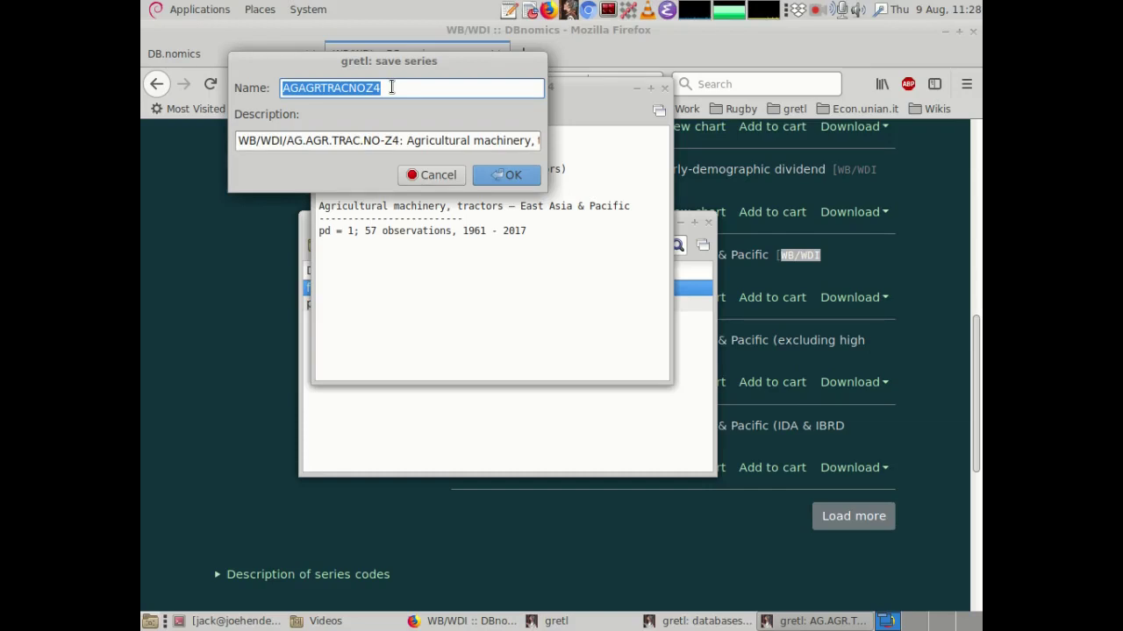
pyautogui.write('asian_tractors')
pyautogui.click(504, 174)
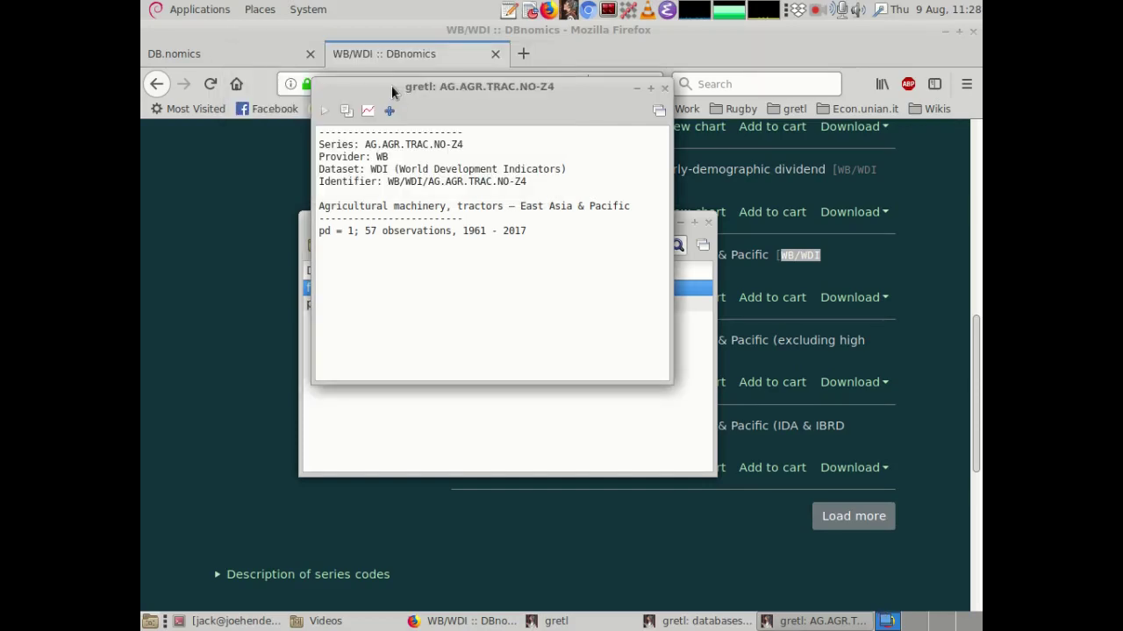
# - Inspect the values and time-series graph of asian_tractors from gretl's main window, closing both displays
pyautogui.click(604, 621)
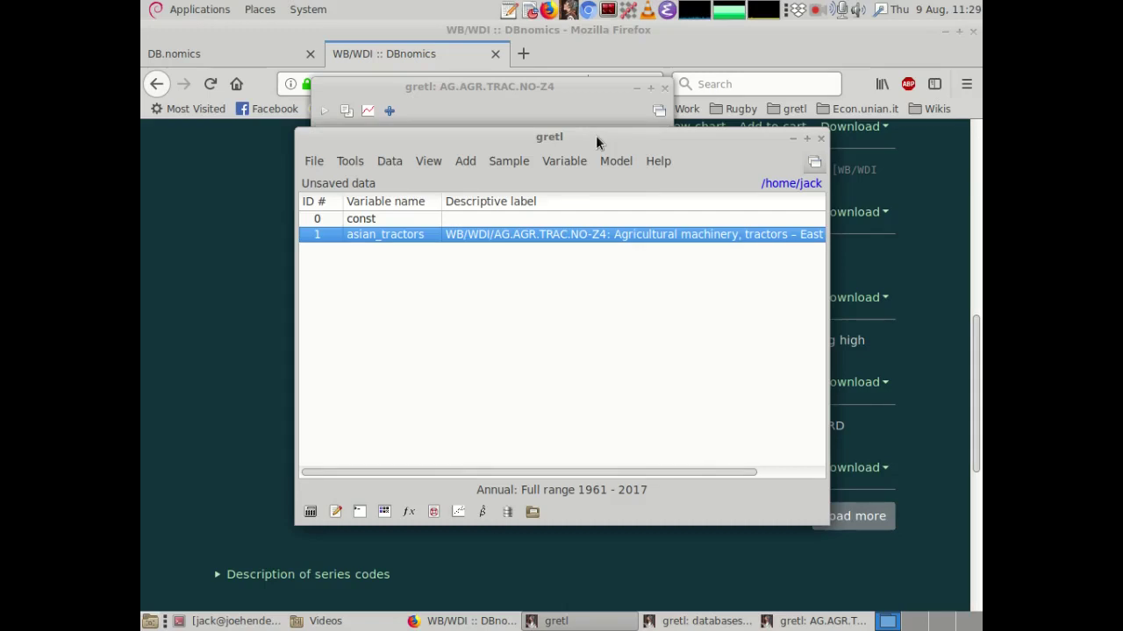
pyautogui.doubleClick(477, 235)
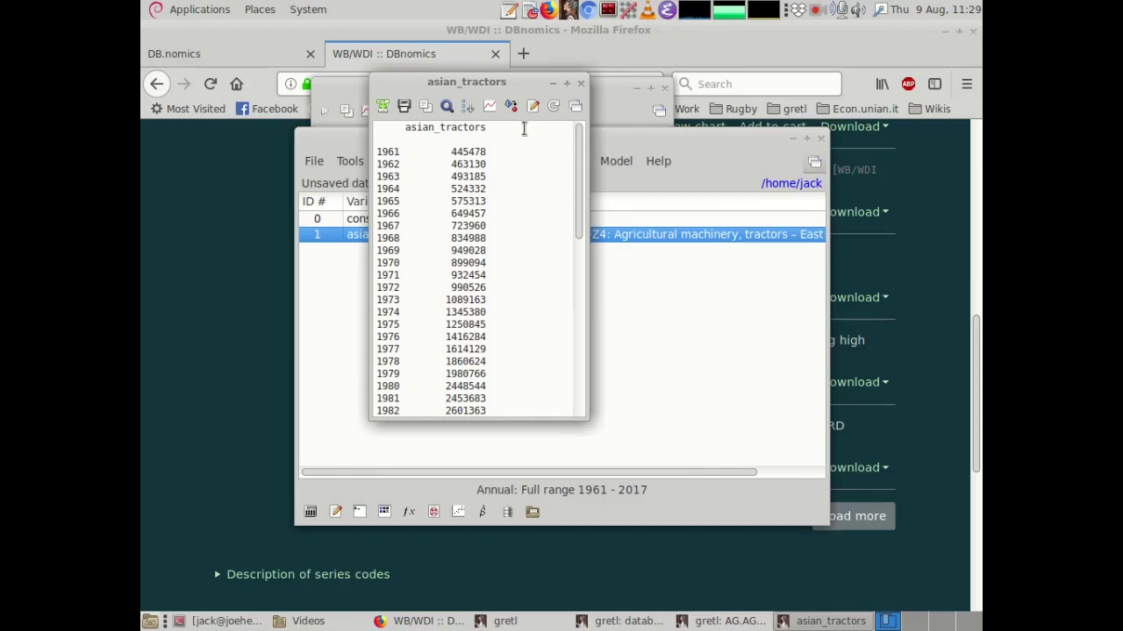
pyautogui.click(487, 112)
pyautogui.click(690, 50)
pyautogui.click(580, 82)
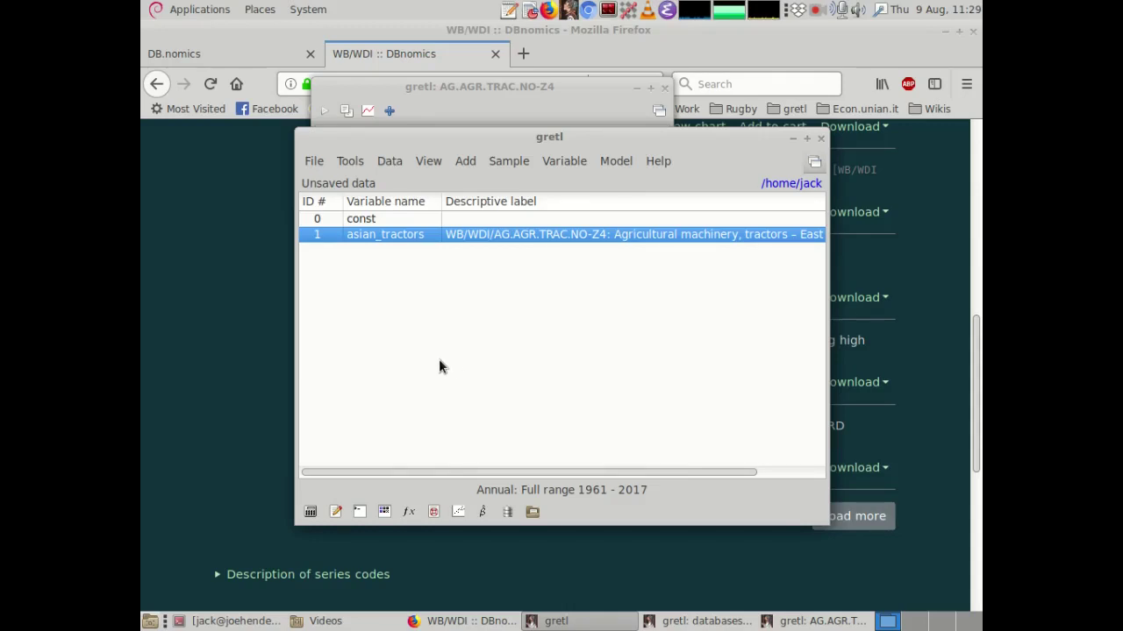
# - Switch to Firefox and filter the World Development Indicators by the indicator "Official exchange rate (LCU per US$, period average)"
pyautogui.click(199, 310)
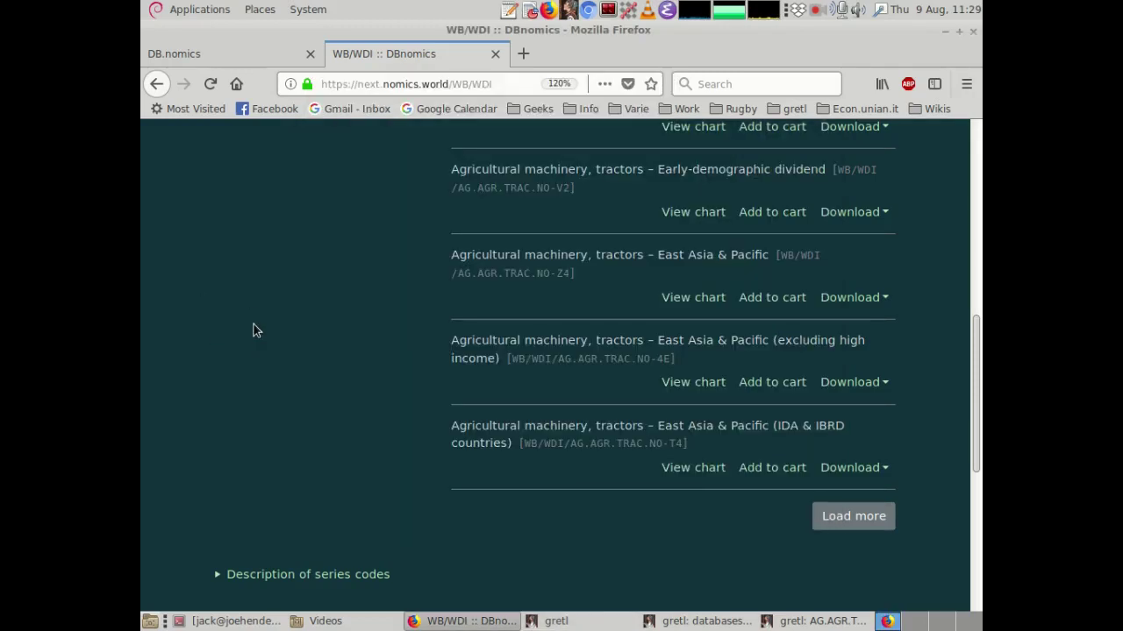
pyautogui.scroll(10, 251, 325)
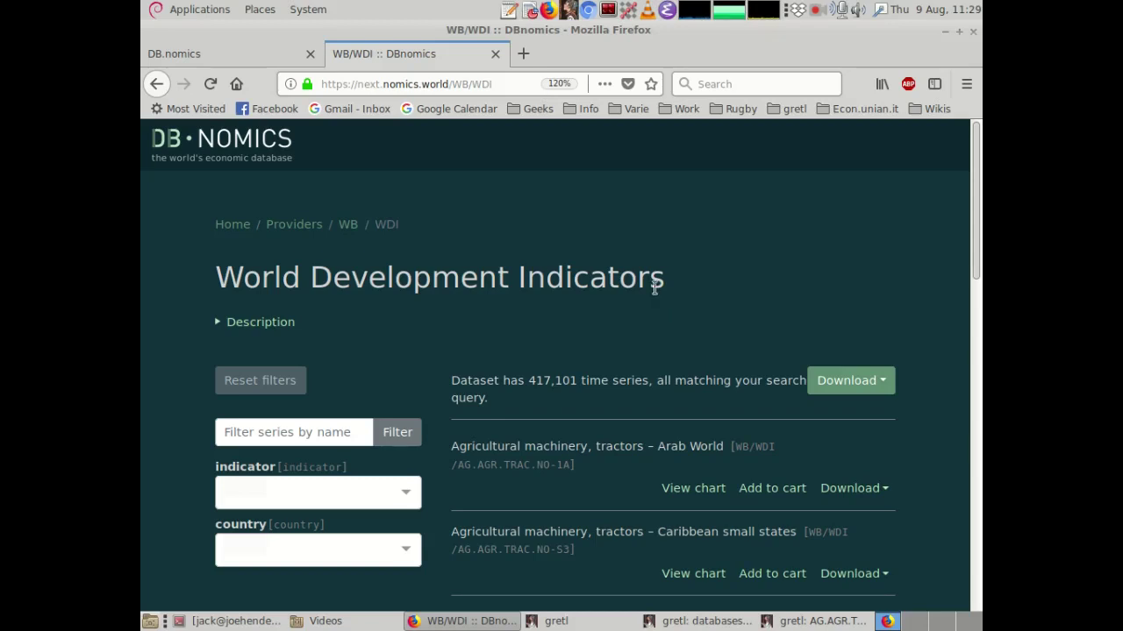
pyautogui.scroll(-2, 541, 301)
pyautogui.scroll(-1, 540, 302)
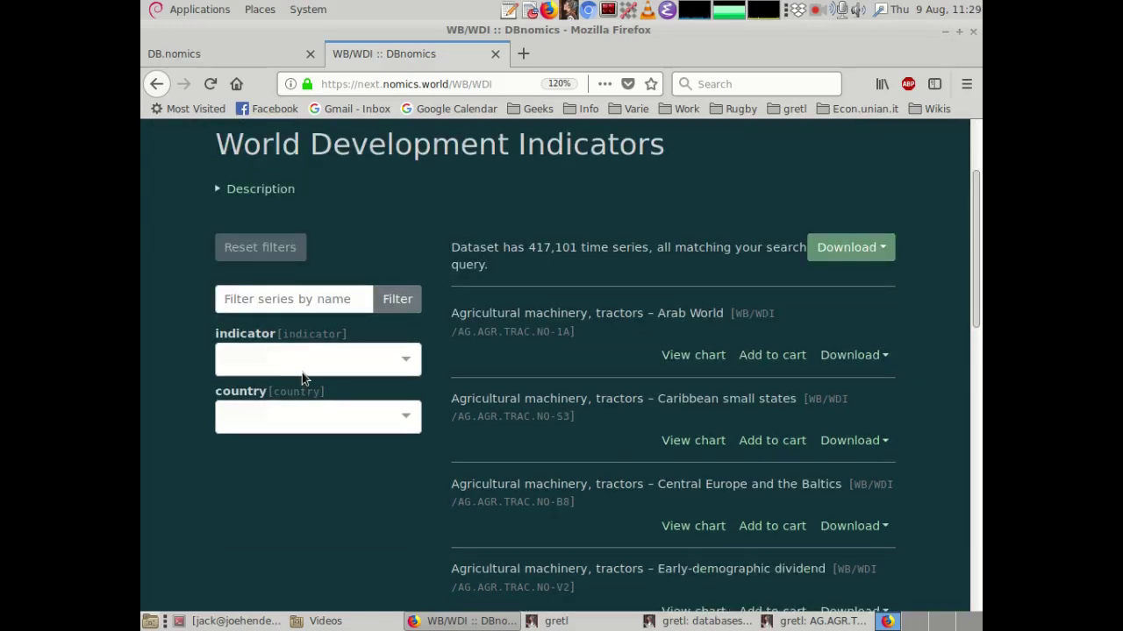
pyautogui.click(269, 360)
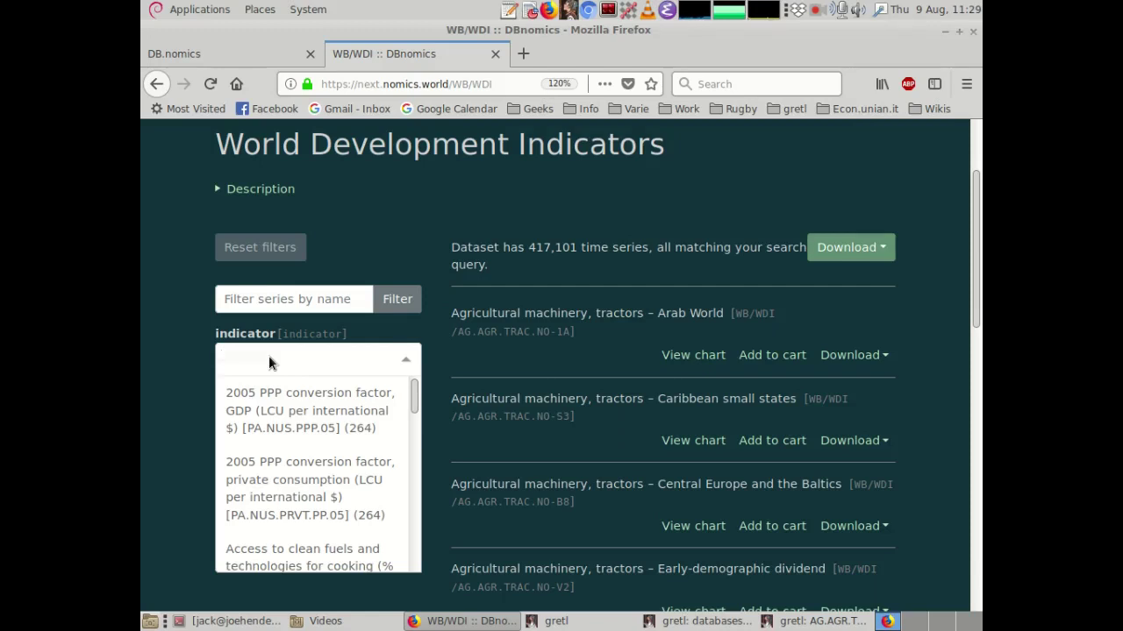
pyautogui.write('ex')
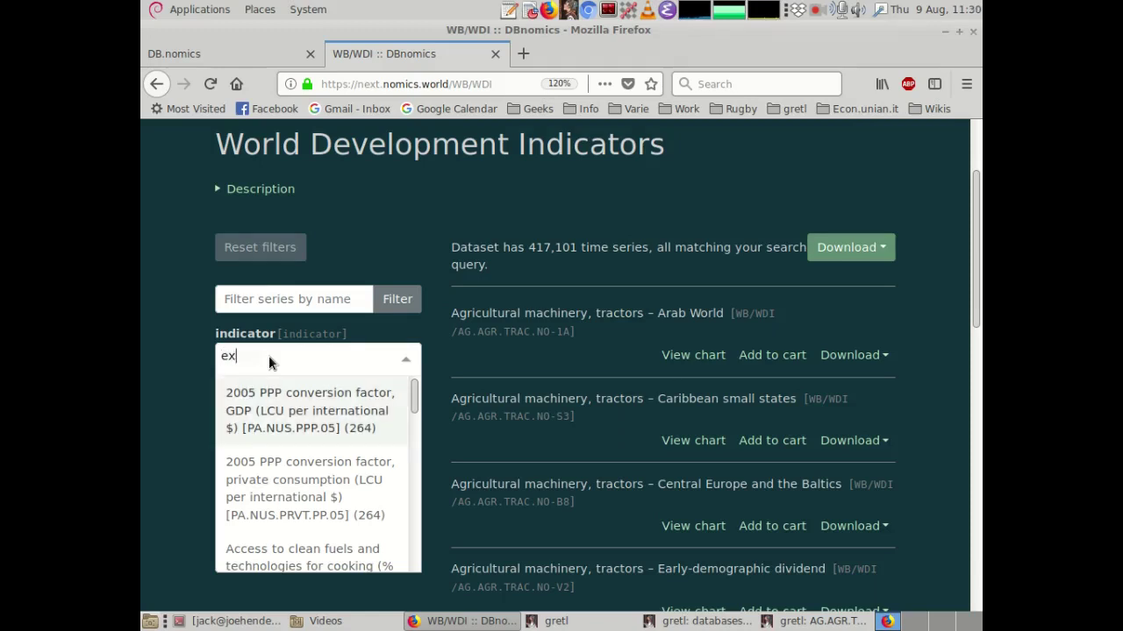
pyautogui.write('change')
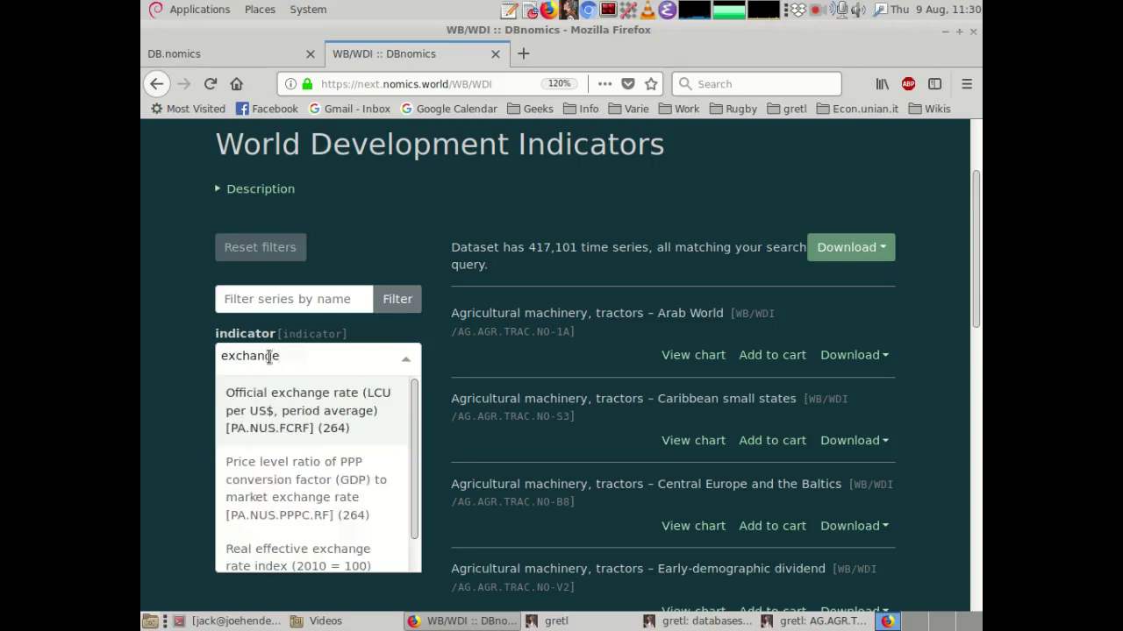
pyautogui.press('Return')
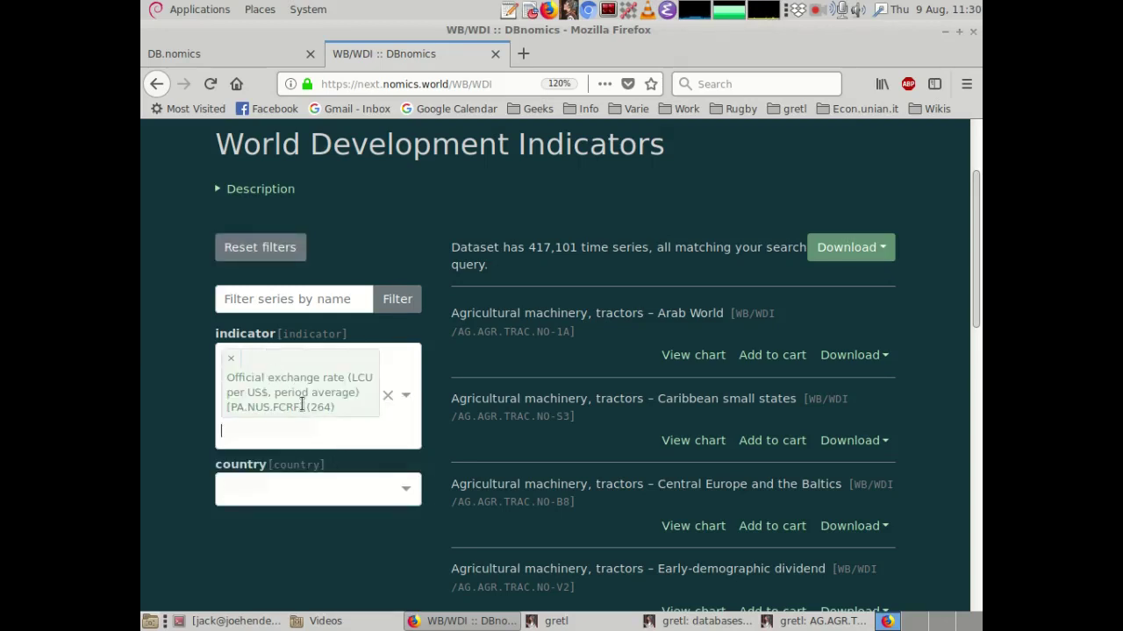
# - Restrict the filtered World Development Indicators series to the country Greece [GR]
pyautogui.click(263, 484)
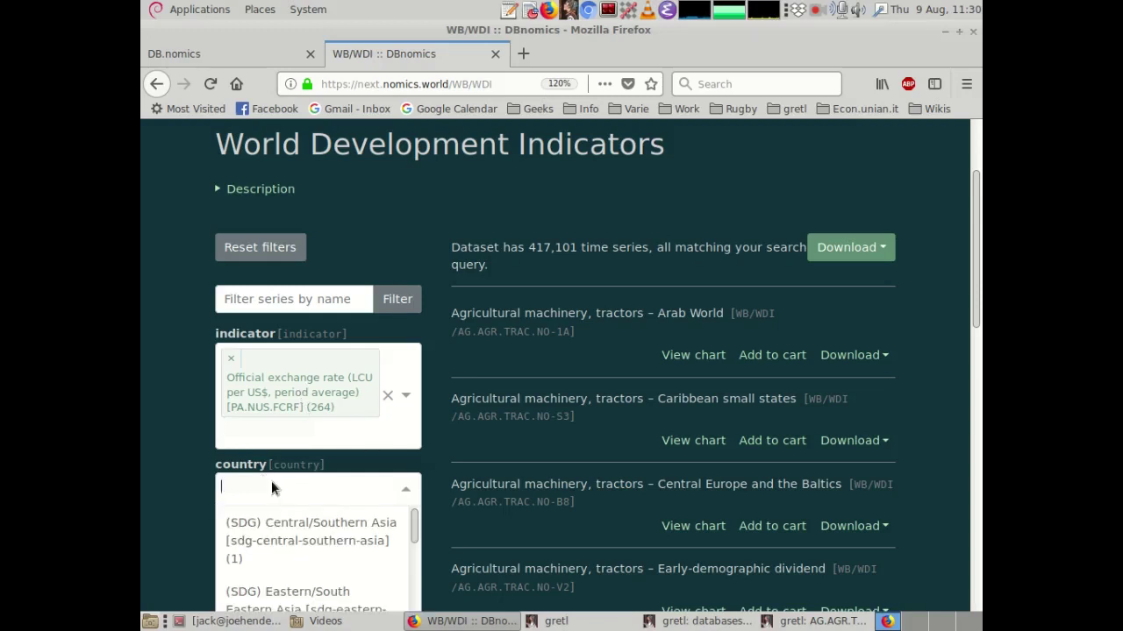
pyautogui.write('greec')
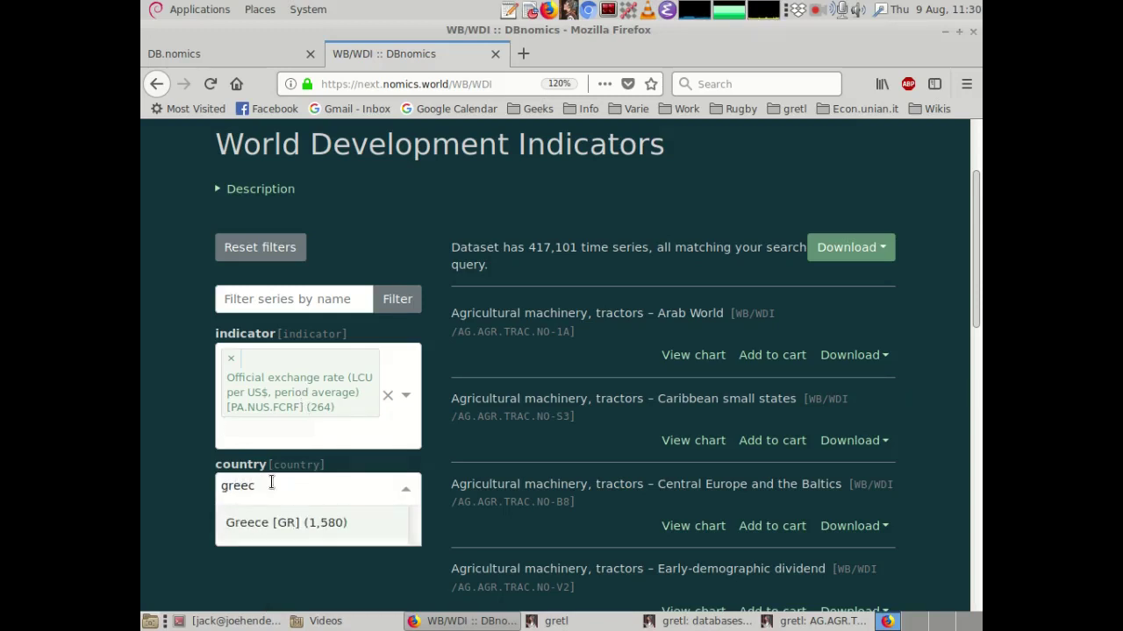
pyautogui.click(289, 522)
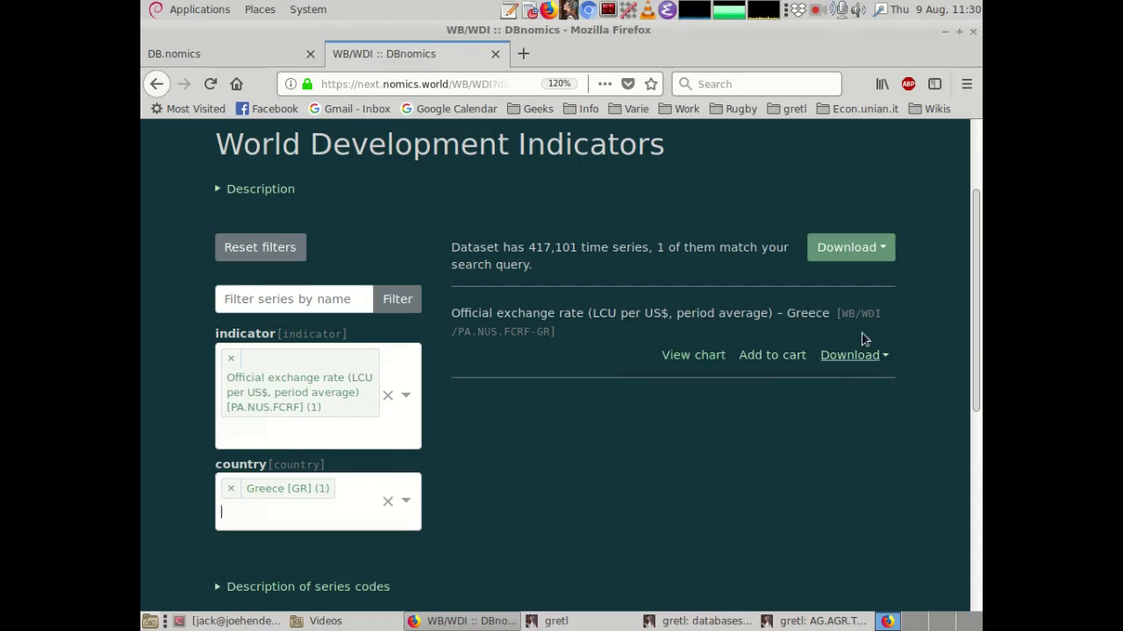
# - Copy the series code WB/WDI/PA.NUS.FCRF-GR of the Greek official exchange rate
pyautogui.moveTo(839, 312); pyautogui.dragTo(550, 335)
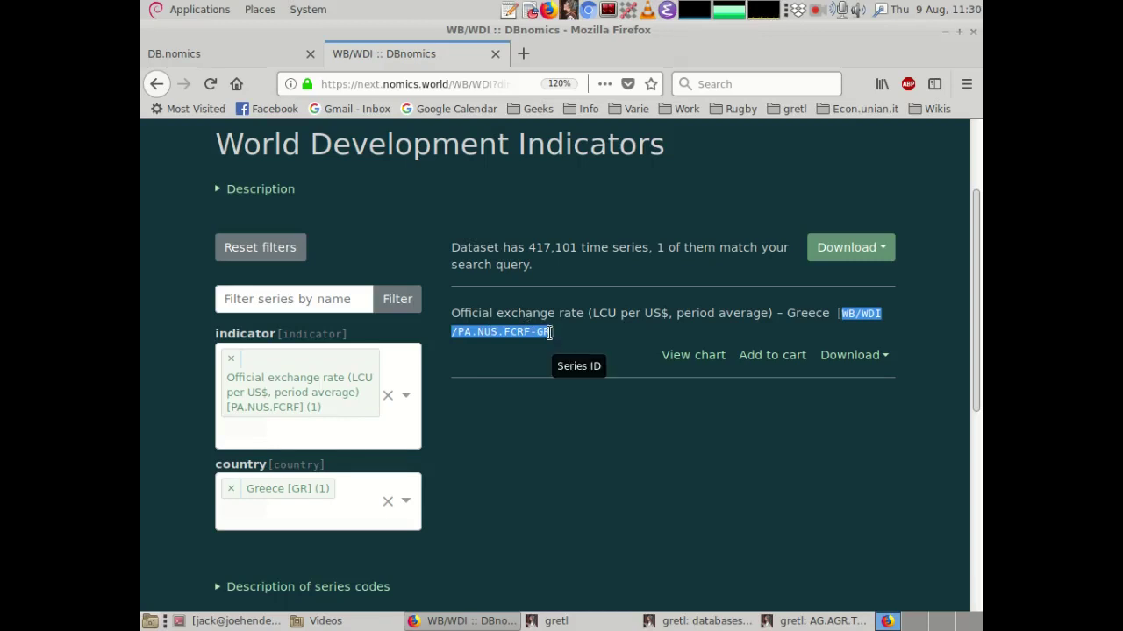
pyautogui.rightClick(526, 333)
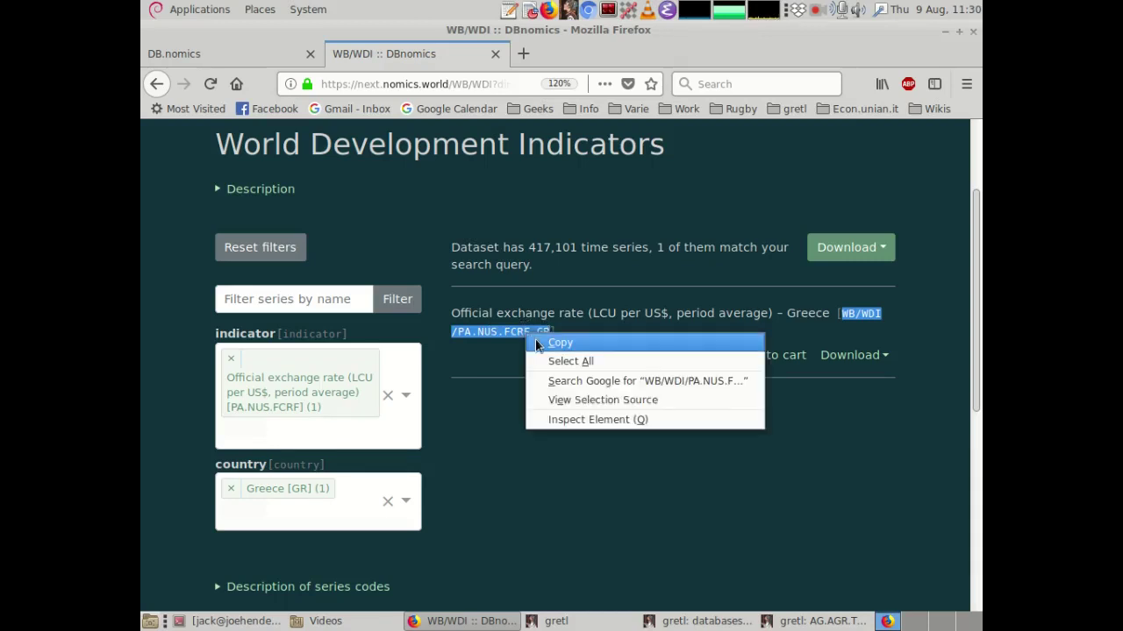
pyautogui.click(535, 340)
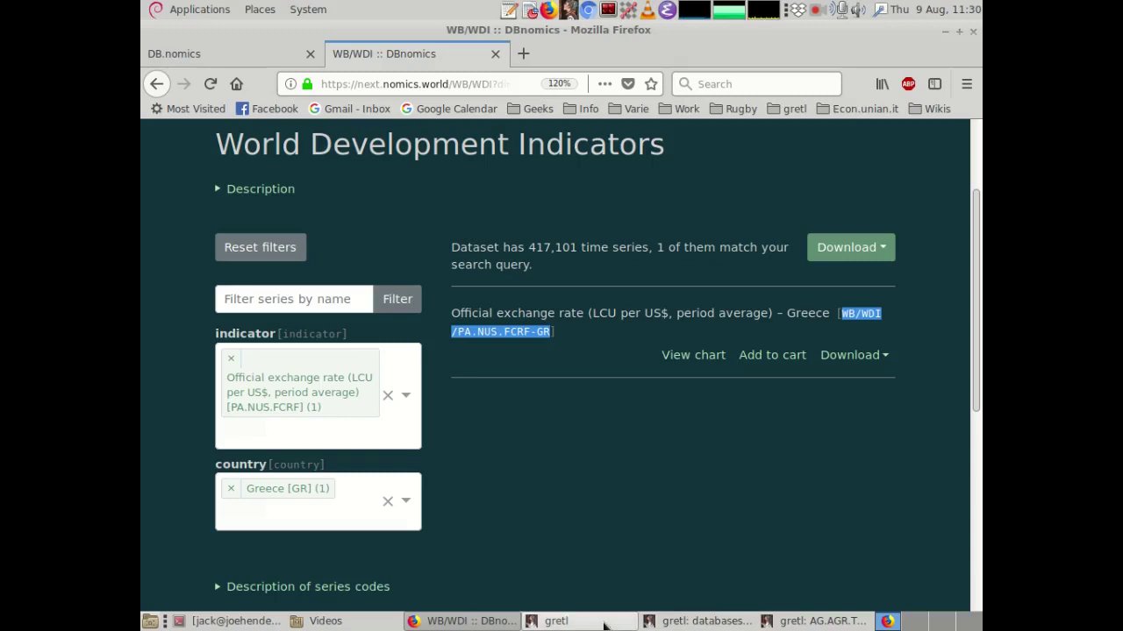
# - Switch to gretl and retrieve the specific DB.NOMICS series with the code WB/WDI/PA.NUS.FCRF-GR
pyautogui.click(553, 621)
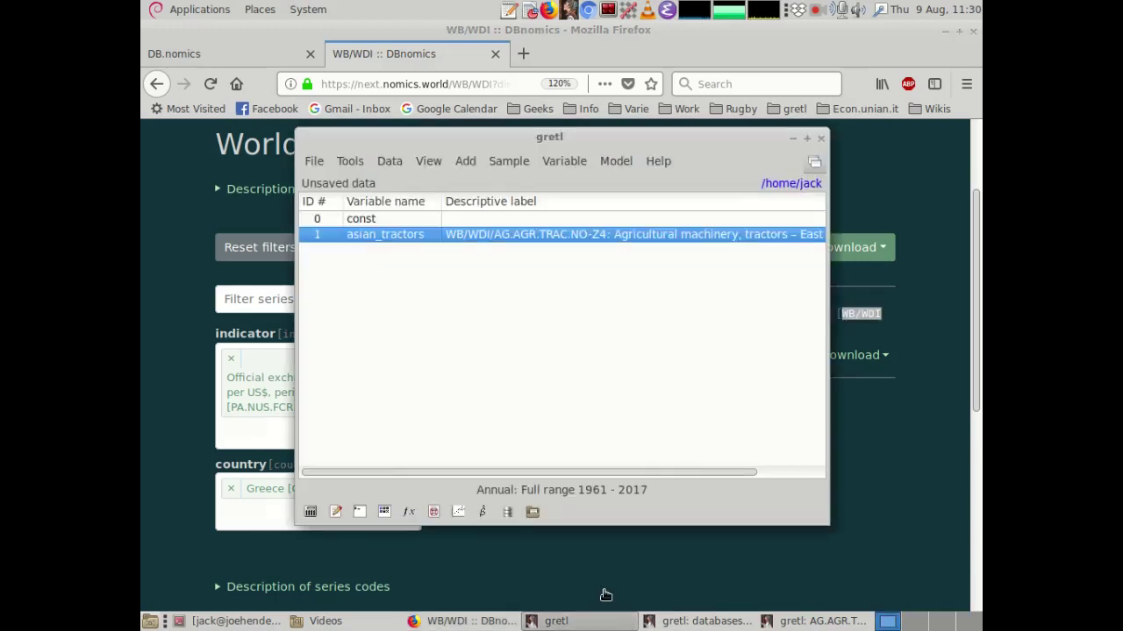
pyautogui.click(507, 514)
pyautogui.click(387, 244)
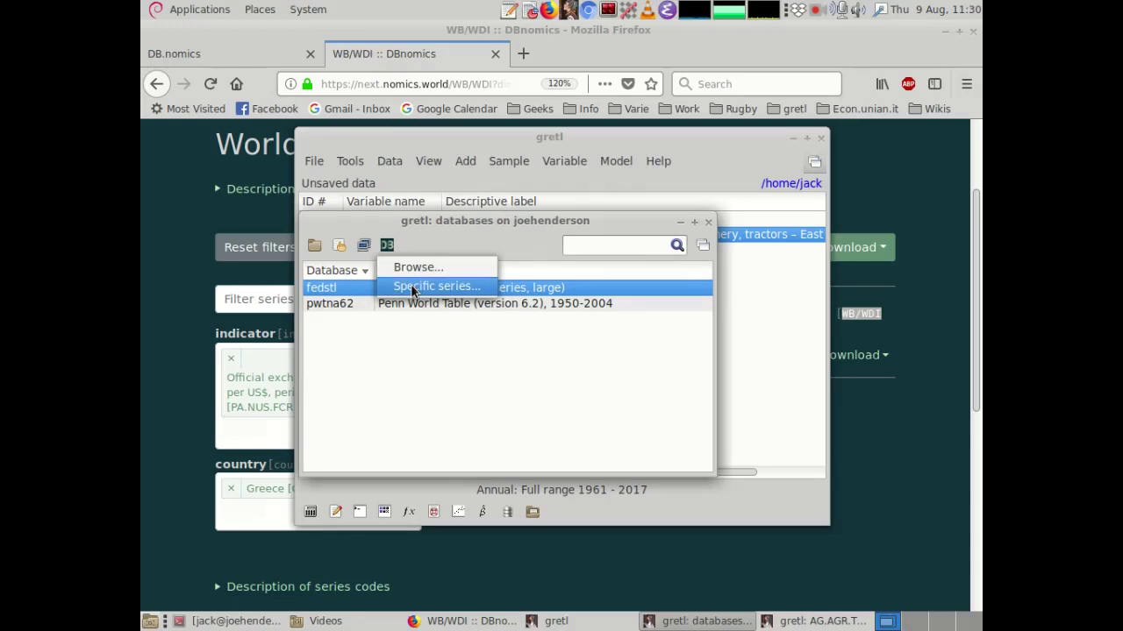
pyautogui.click(411, 284)
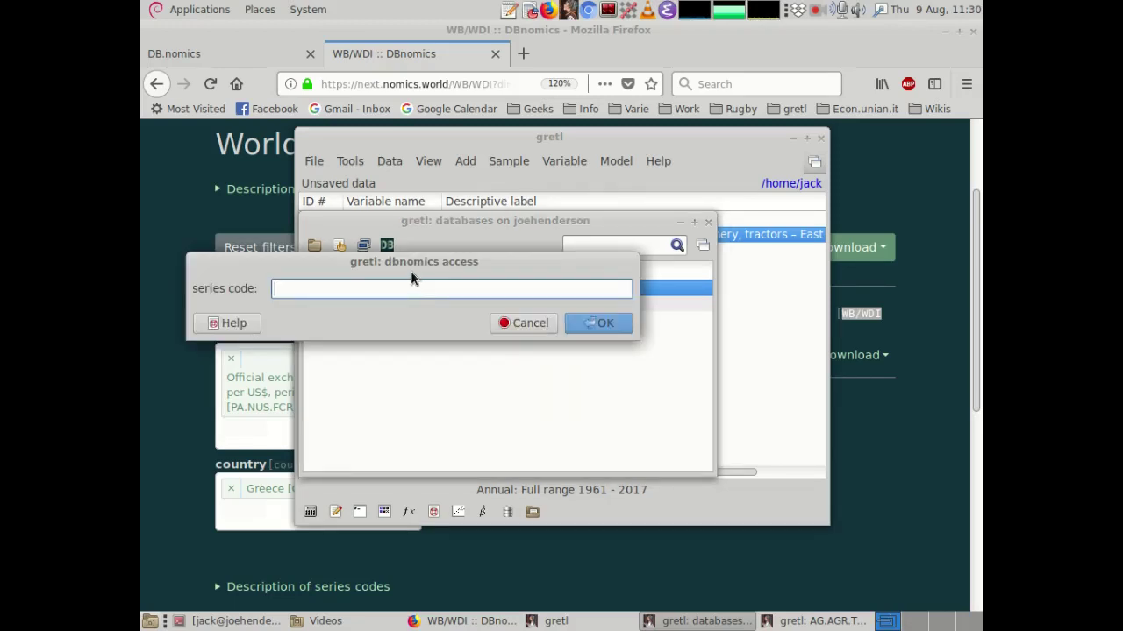
pyautogui.hotkey('ctrl', 'v')
pyautogui.click(605, 324)
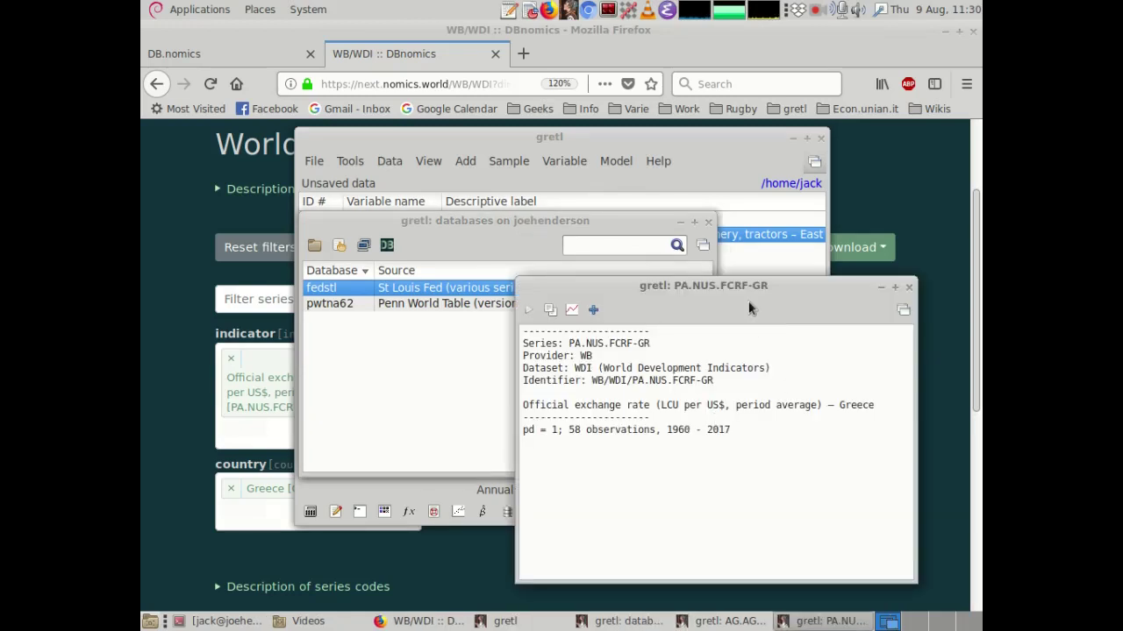
# - Add the retrieved Greek exchange rate series to the dataset under the suggested name PANUSFCRFGR
pyautogui.moveTo(722, 289); pyautogui.dragTo(530, 158)
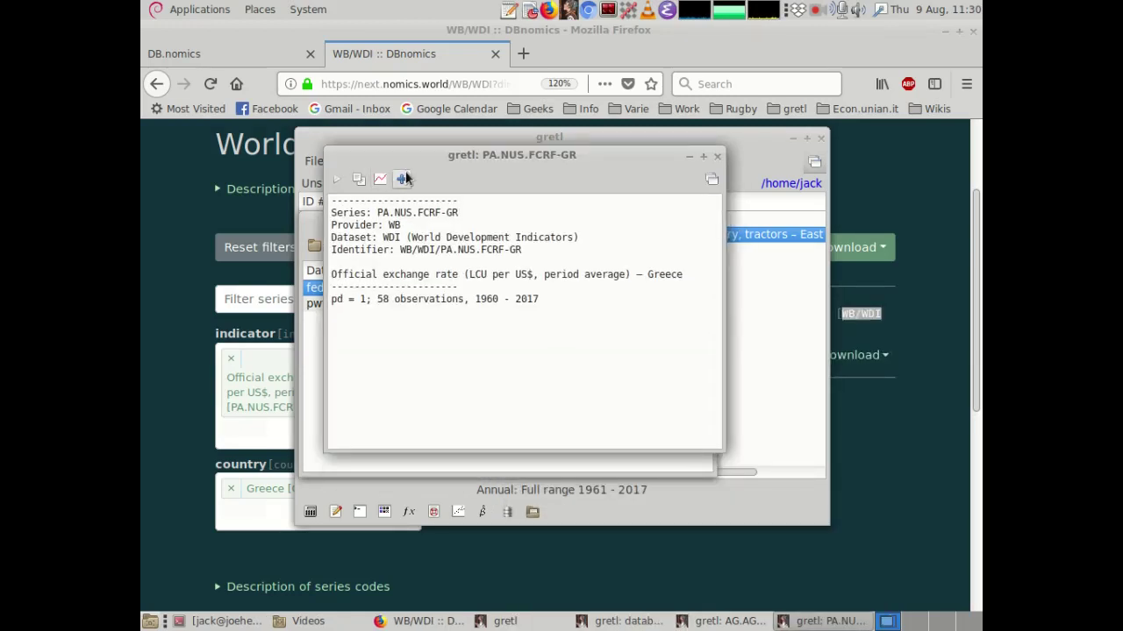
pyautogui.click(403, 179)
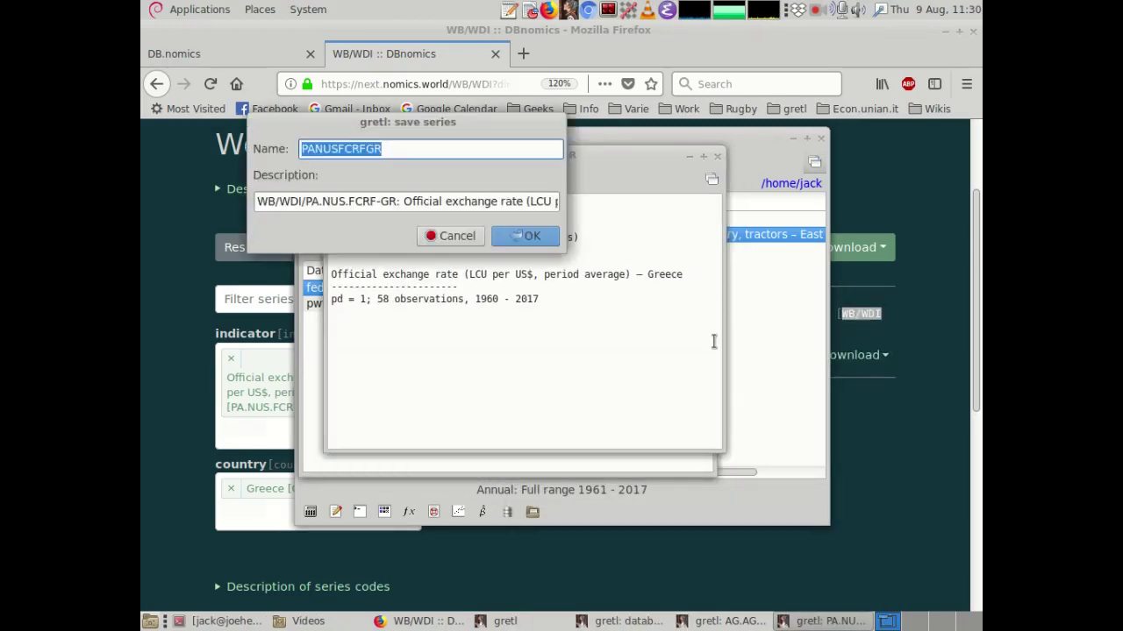
pyautogui.click(542, 238)
# - Display the values and time-series graph of PANUSFCRFGR from gretl's main window
pyautogui.click(810, 363)
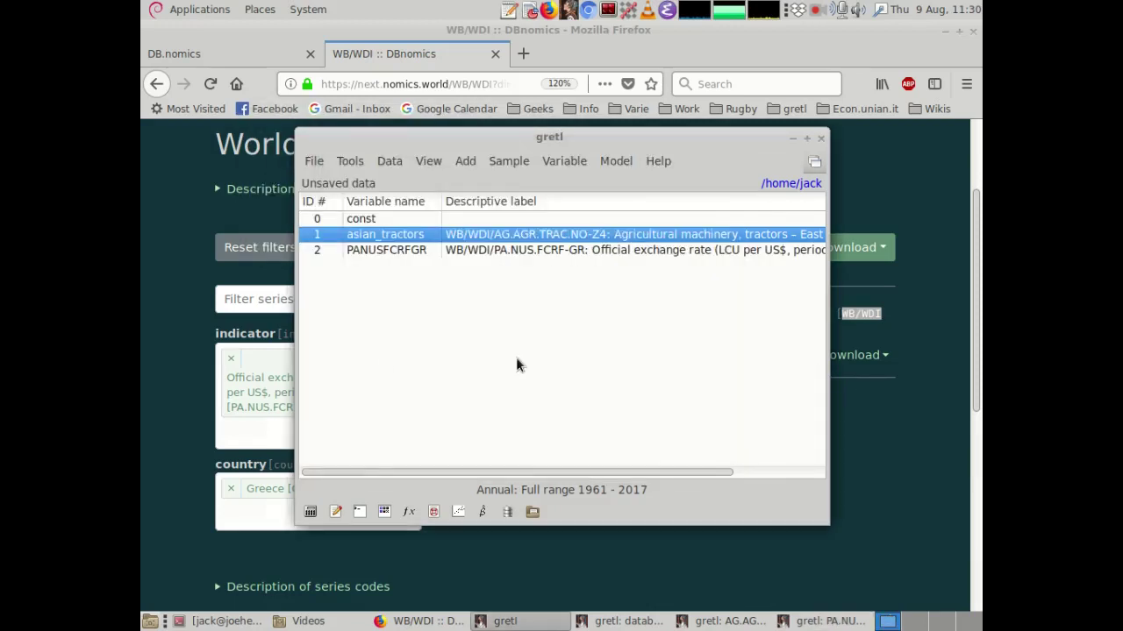
pyautogui.doubleClick(387, 250)
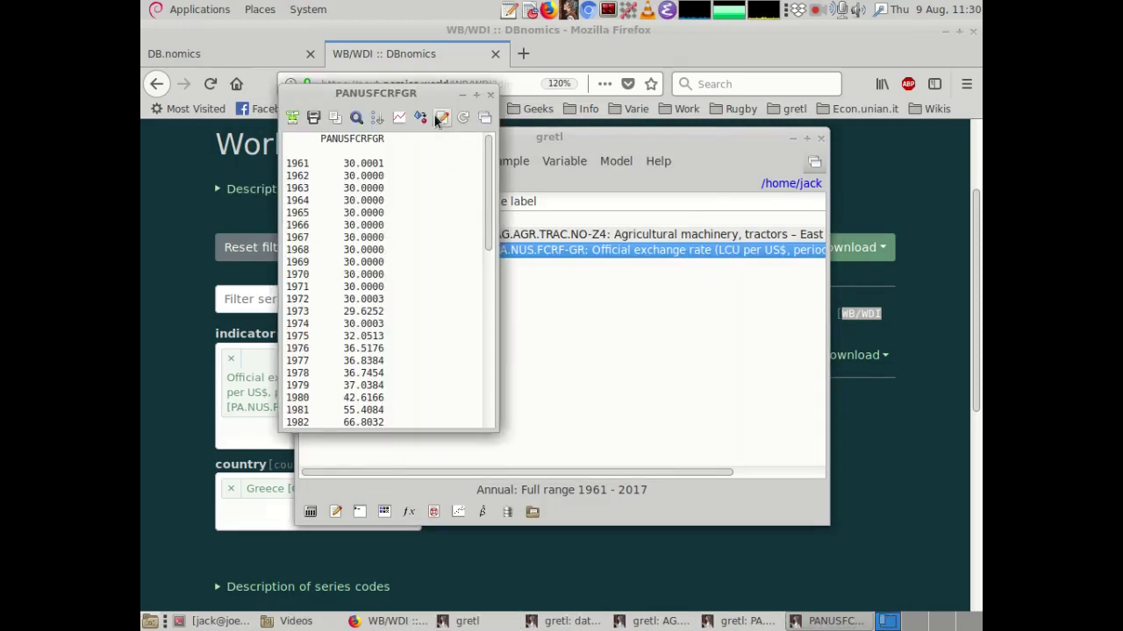
pyautogui.click(400, 116)
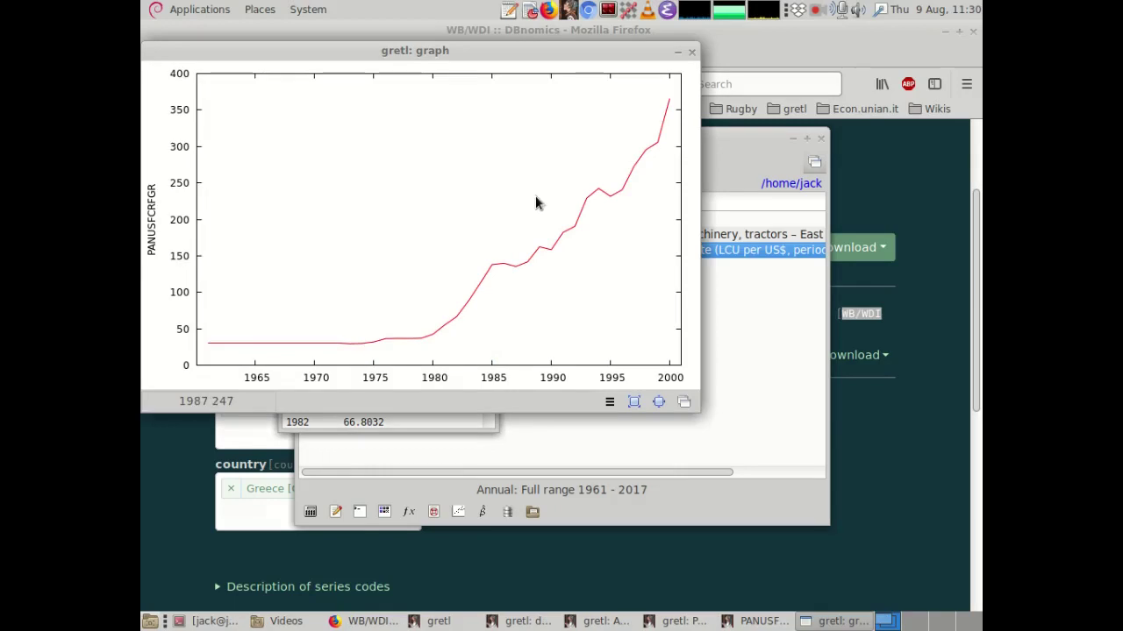
# - Close the PANUSFCRFGR graph and values windows, along with the leftover series windows
pyautogui.click(692, 53)
pyautogui.click(903, 416)
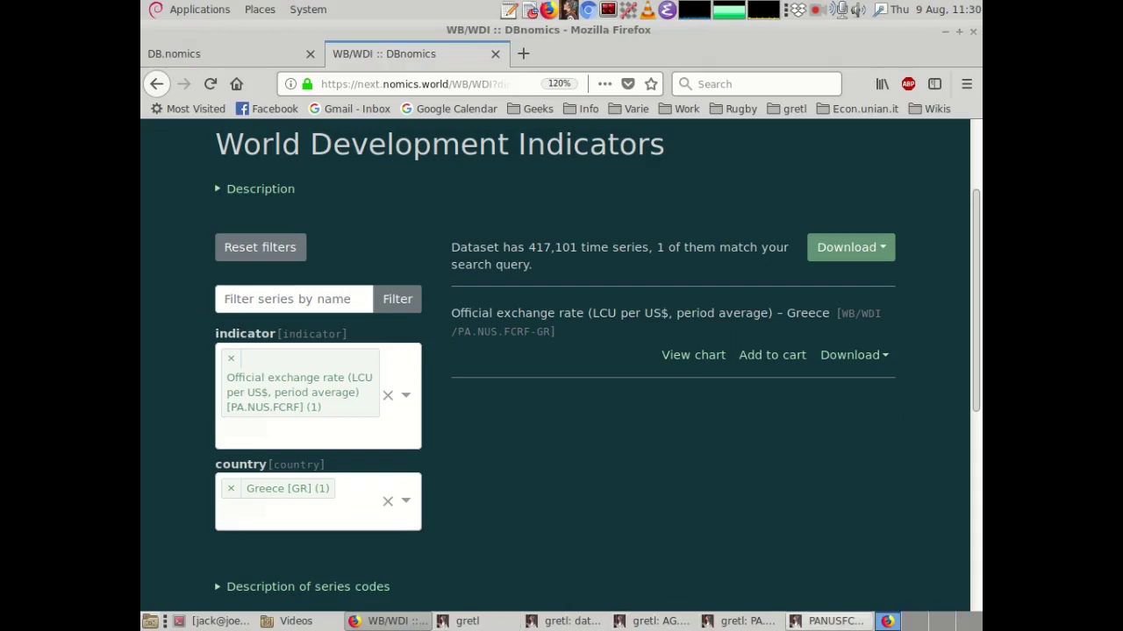
pyautogui.click(845, 626)
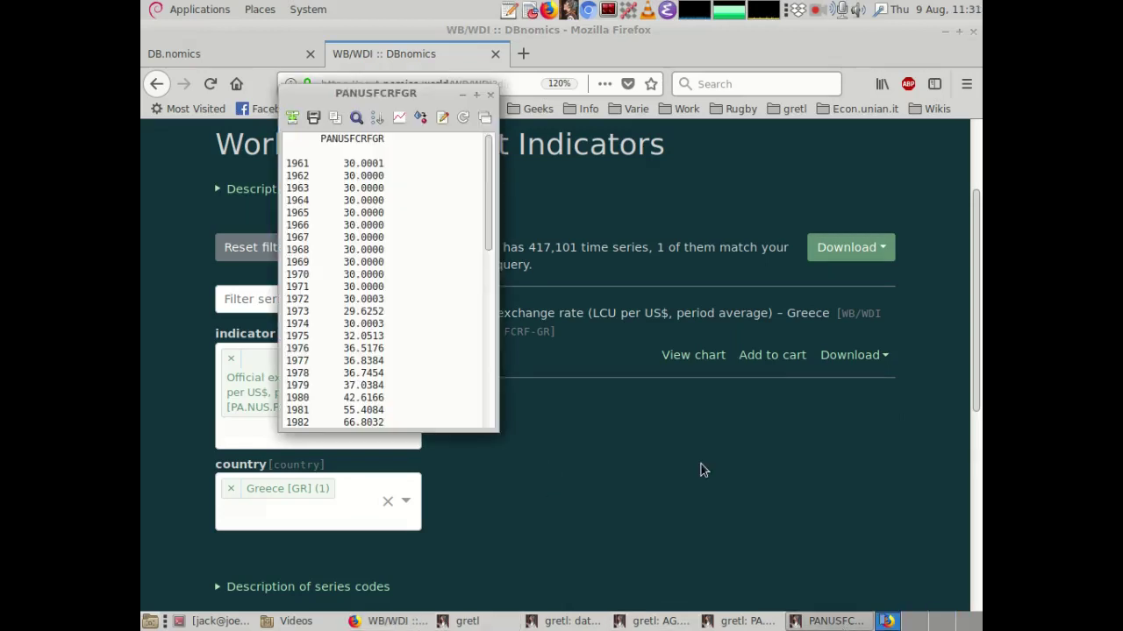
pyautogui.click(488, 103)
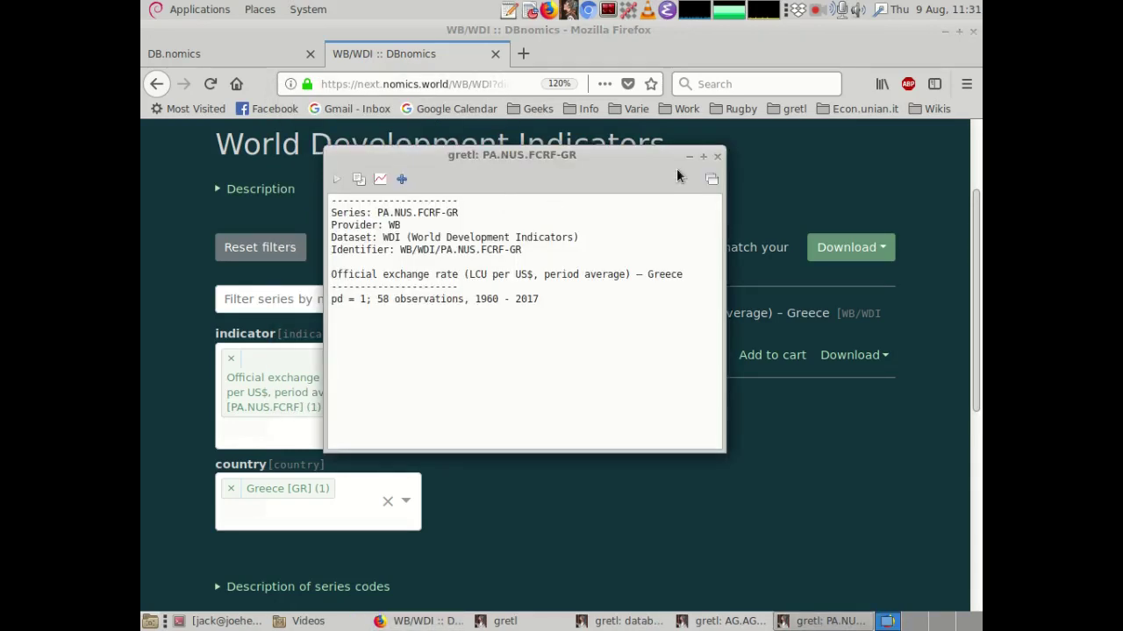
pyautogui.click(717, 157)
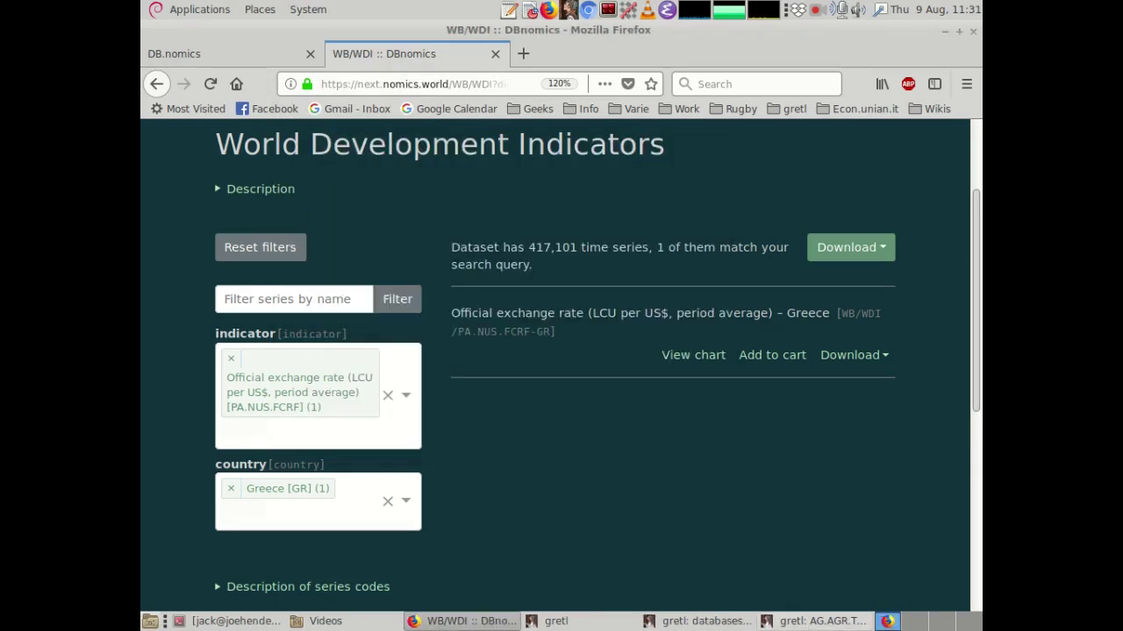
pyautogui.click(789, 623)
pyautogui.click(664, 88)
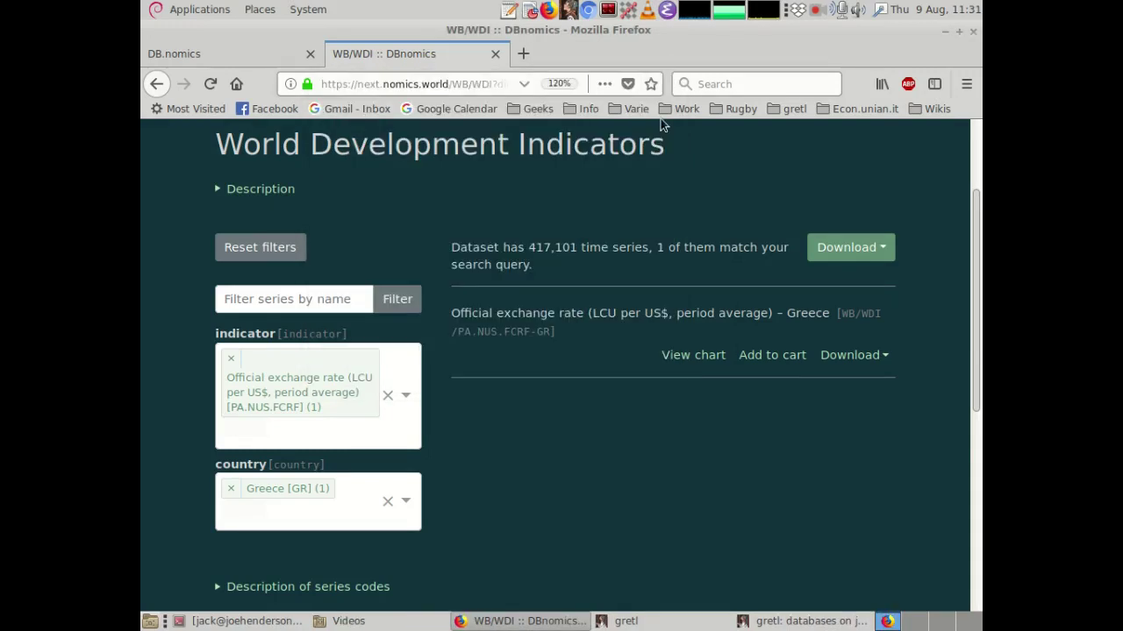
# - Open the list of DB.NOMICS providers from gretl's databases window and enlarge it to show more entries
pyautogui.click(802, 621)
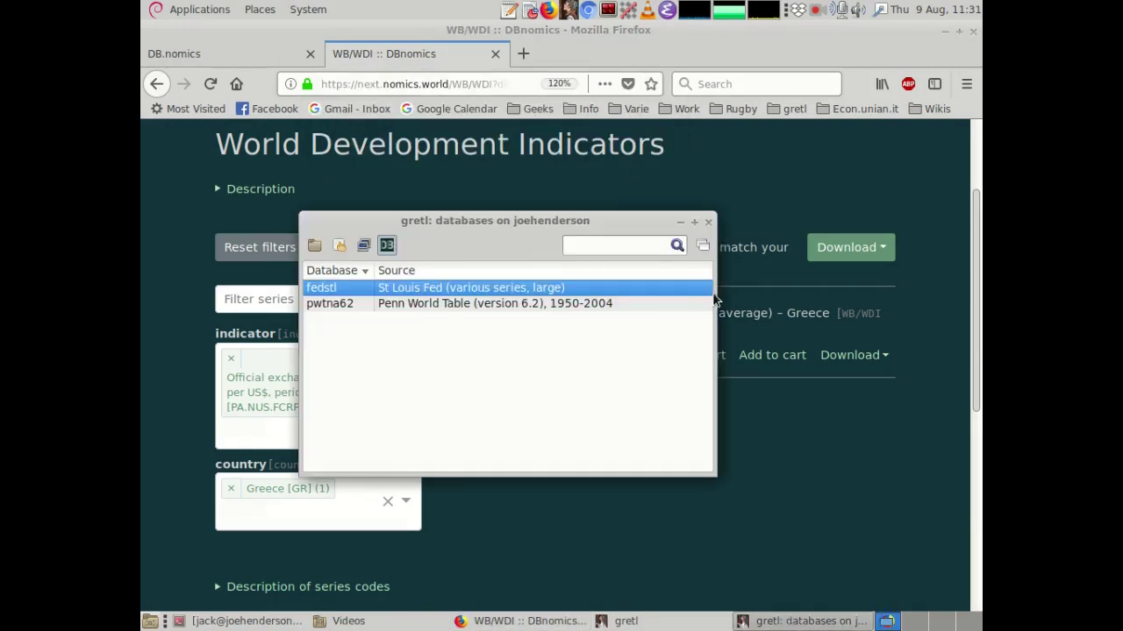
pyautogui.rightClick(378, 269)
pyautogui.click(379, 268)
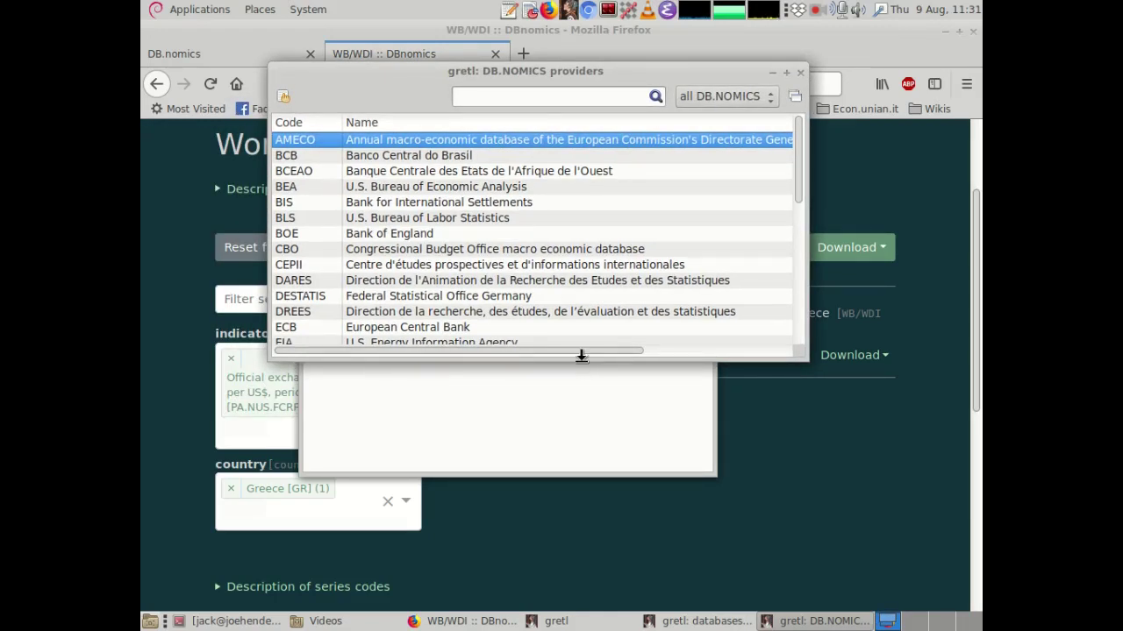
pyautogui.moveTo(582, 358); pyautogui.dragTo(595, 551)
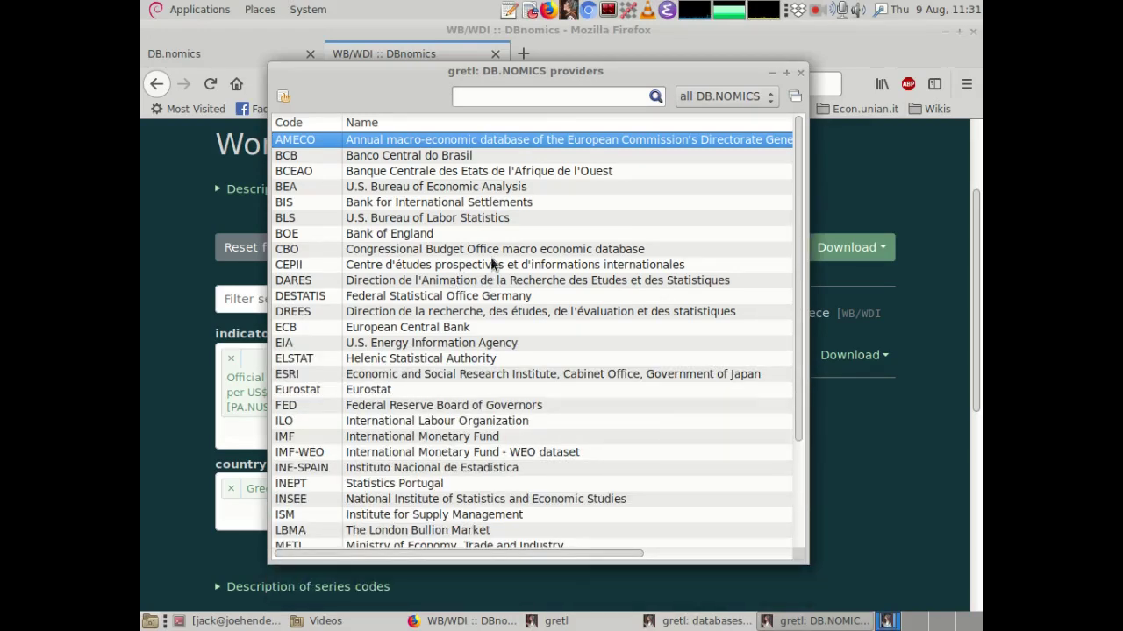
# - Open the World Bank provider's World Development Indicators dataset and enlarge its series list
pyautogui.scroll(-3, 490, 257)
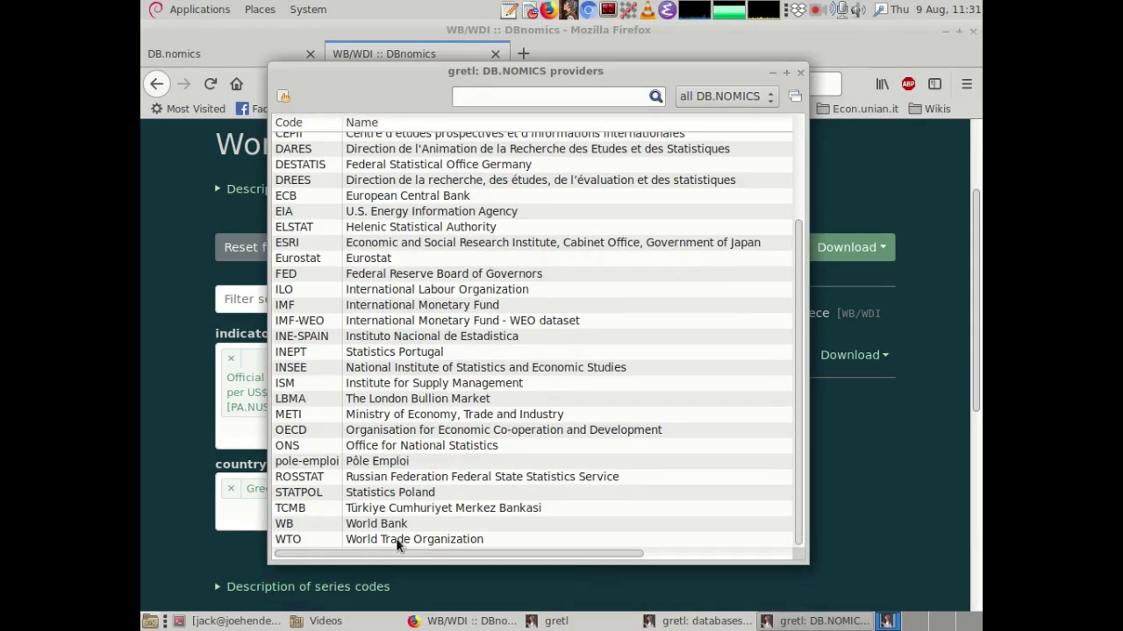
pyautogui.click(375, 524)
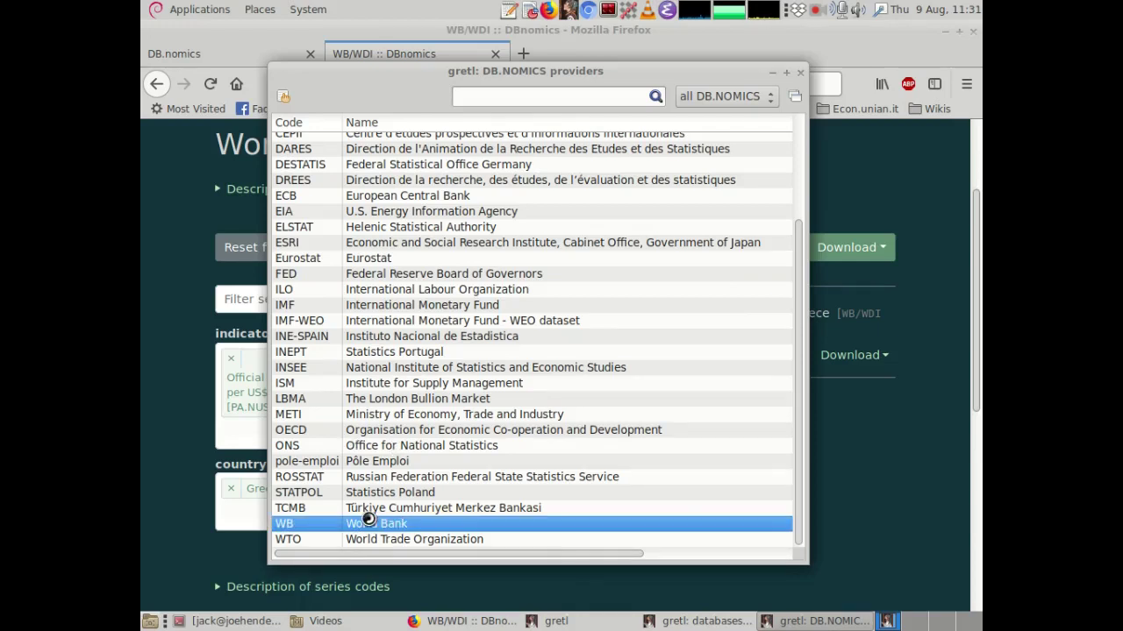
pyautogui.doubleClick(368, 524)
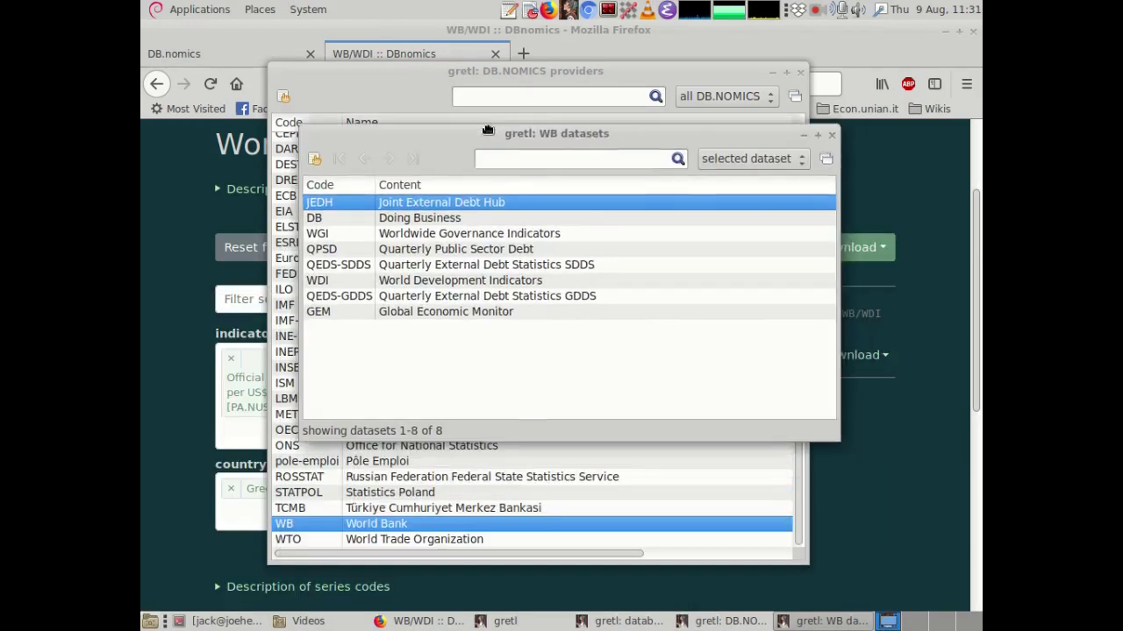
pyautogui.doubleClick(360, 281)
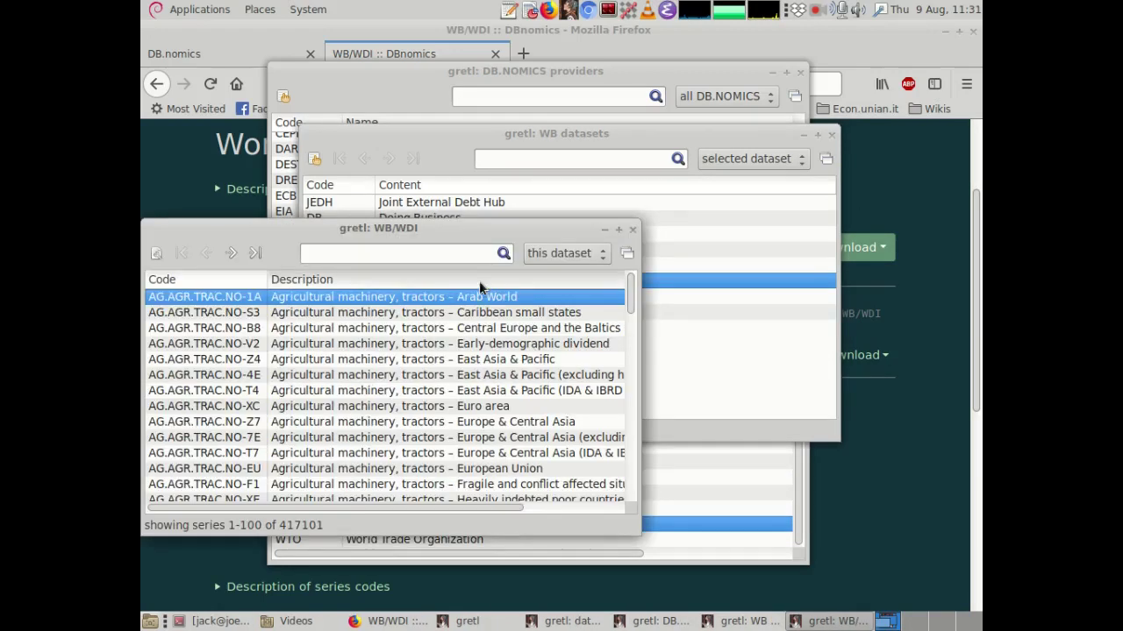
pyautogui.moveTo(422, 229); pyautogui.dragTo(561, 89)
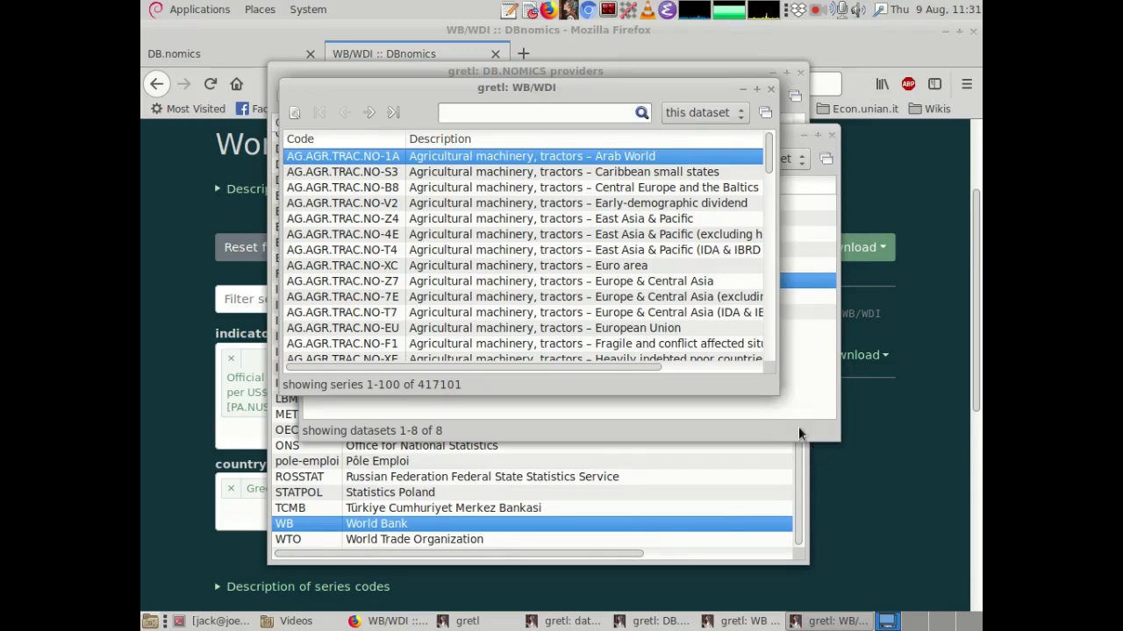
pyautogui.moveTo(777, 395); pyautogui.dragTo(835, 546)
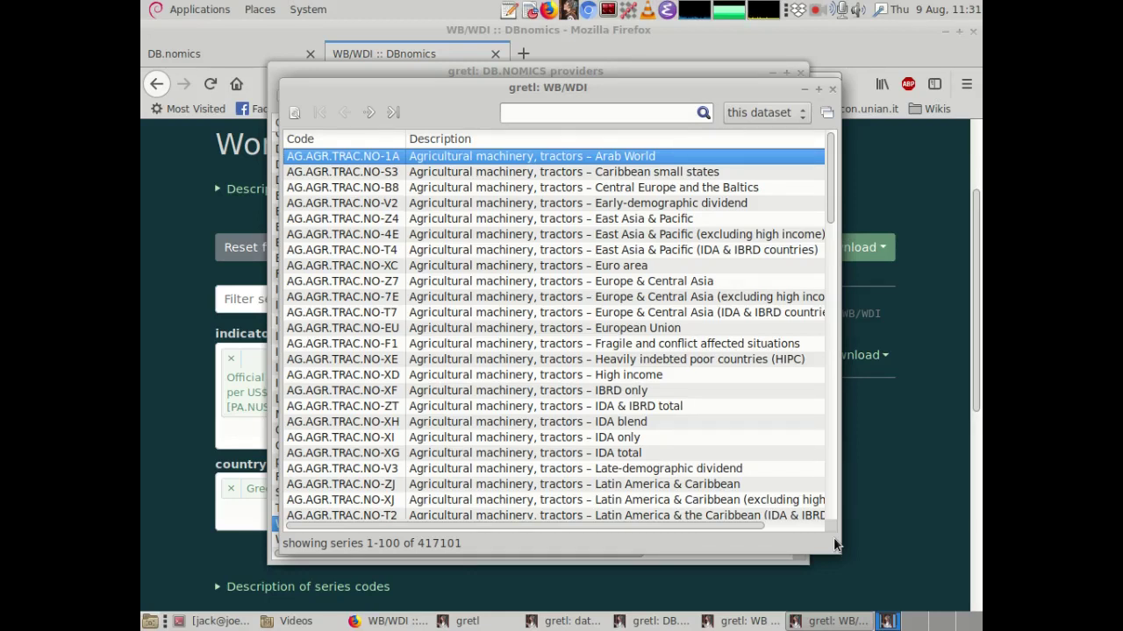
# - Search the WB/WDI dataset for "exchange rate greece"
pyautogui.click(605, 111)
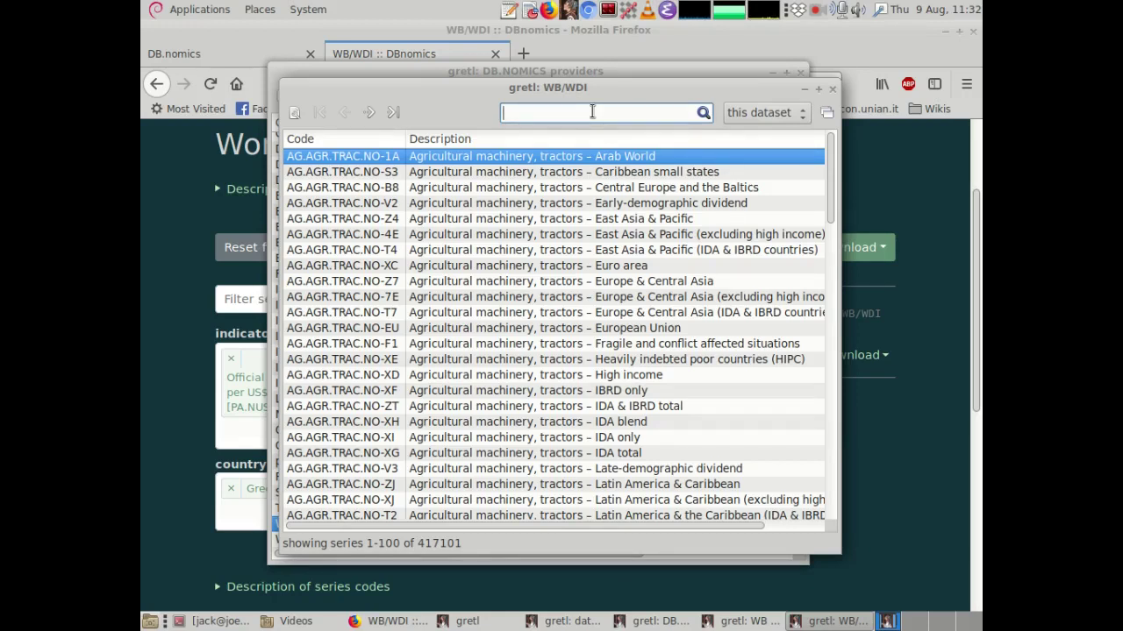
pyautogui.write('exchange rate ')
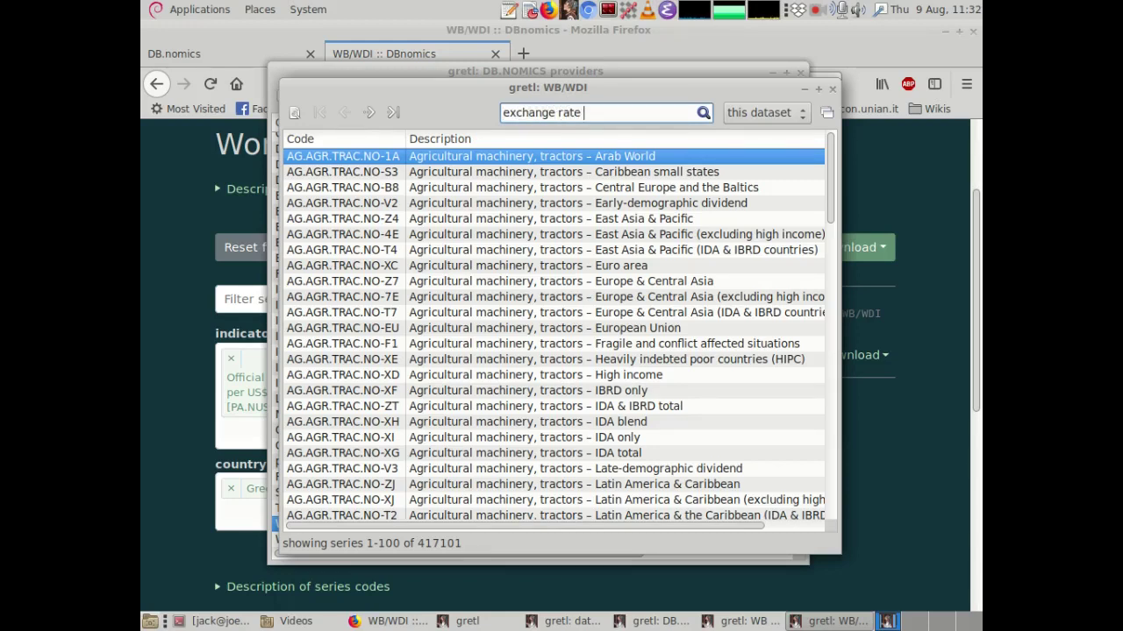
pyautogui.write('greece')
pyautogui.press('Return')
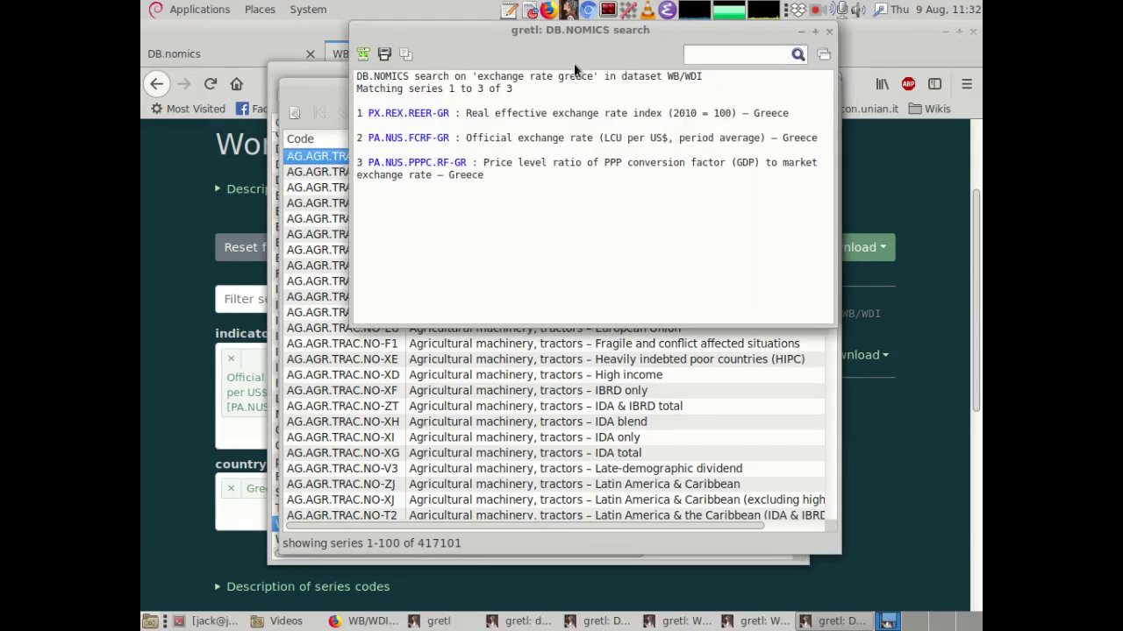
pyautogui.moveTo(559, 26); pyautogui.dragTo(542, 68)
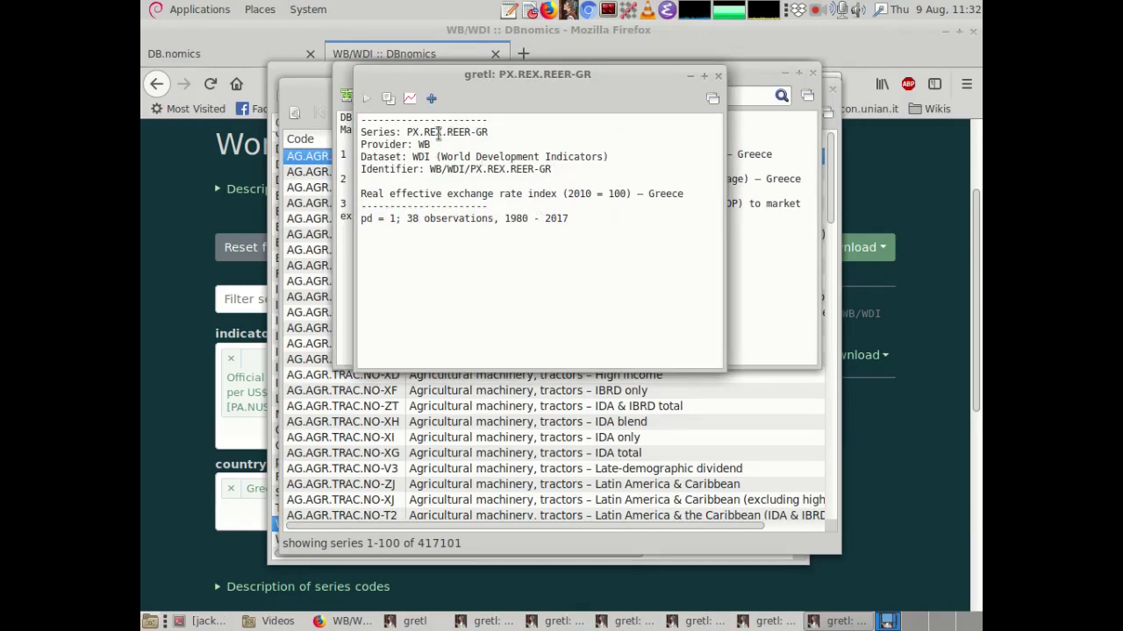
# - Plot the Greek real effective exchange rate index PX.REX.REER-GR, and close its graph and series windows
pyautogui.click(407, 98)
pyautogui.click(691, 52)
pyautogui.click(719, 76)
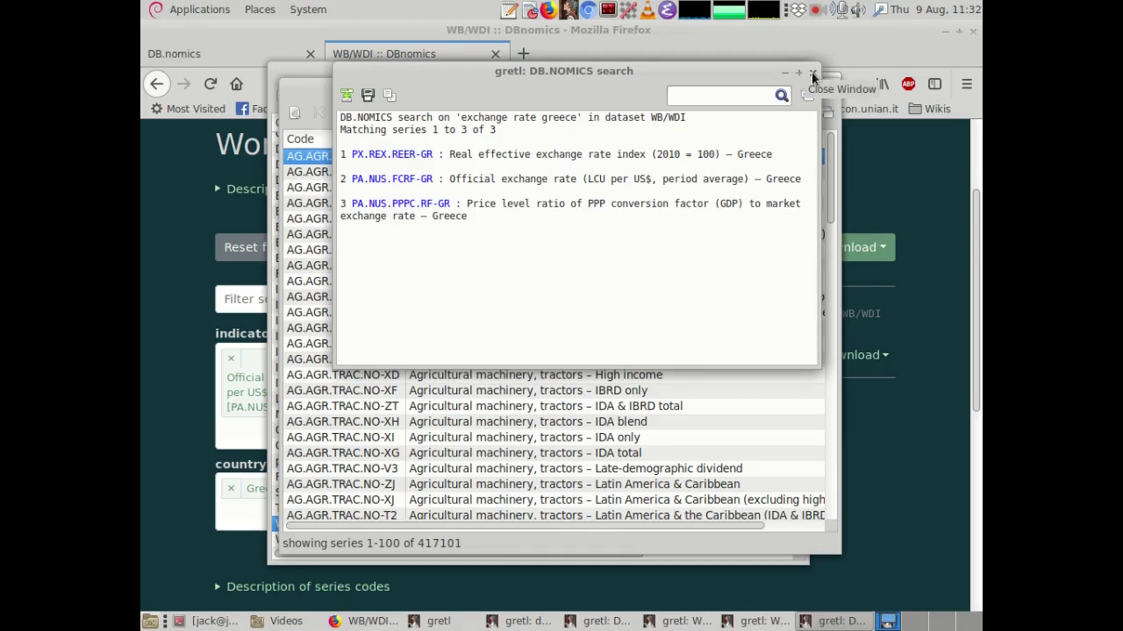
# - Close the WB/WDI search results, series list and World Bank datasets windows to return to the providers list
pyautogui.click(812, 77)
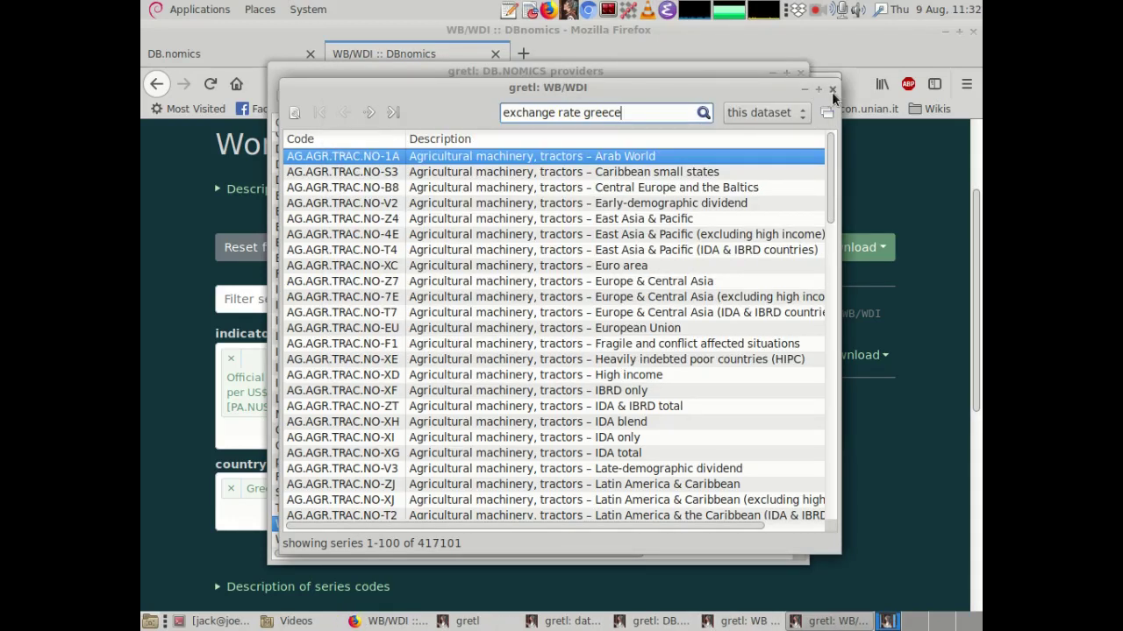
pyautogui.click(832, 91)
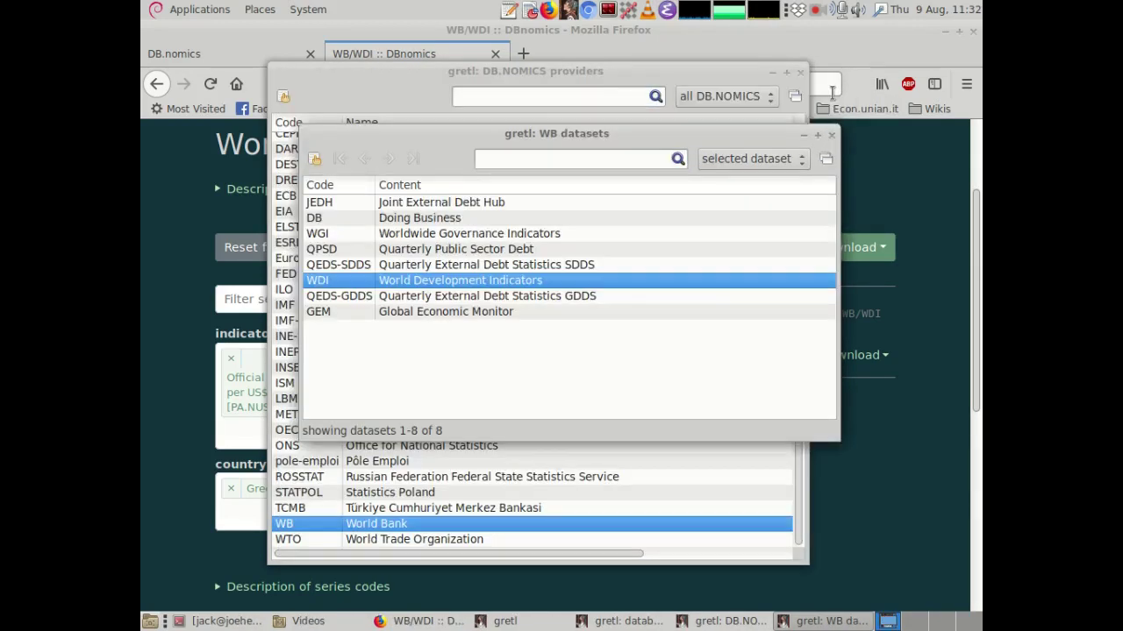
pyautogui.click(831, 136)
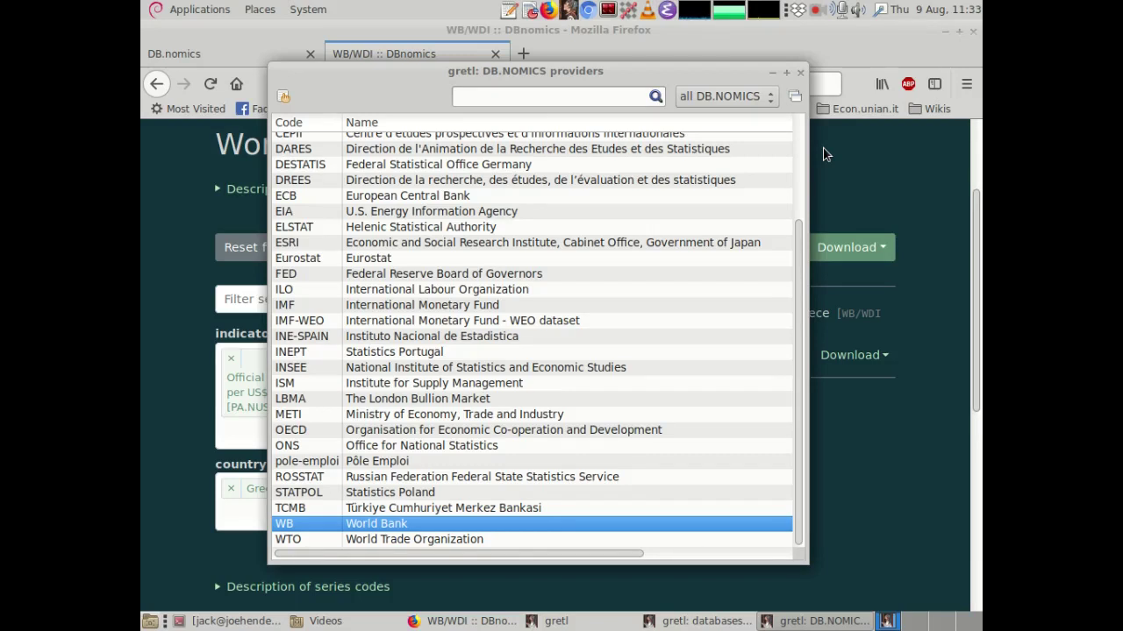
# - Search all of DB.NOMICS for "exchange rate greece" and look through the matching datasets, including WB/WDI
pyautogui.click(563, 90)
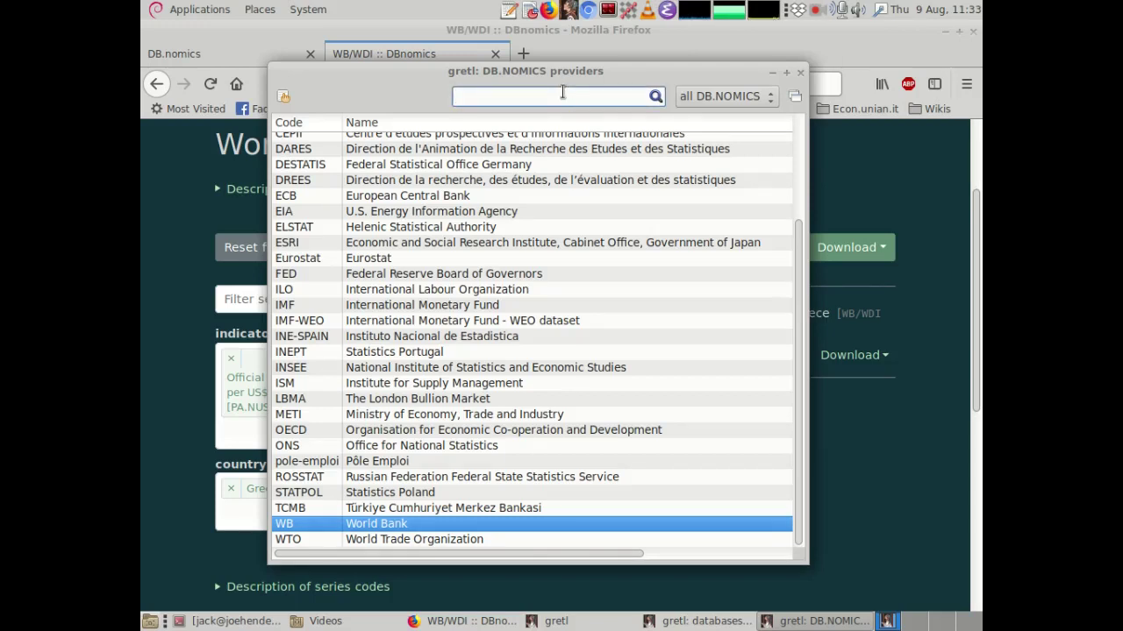
pyautogui.moveTo(548, 66); pyautogui.dragTo(536, 49)
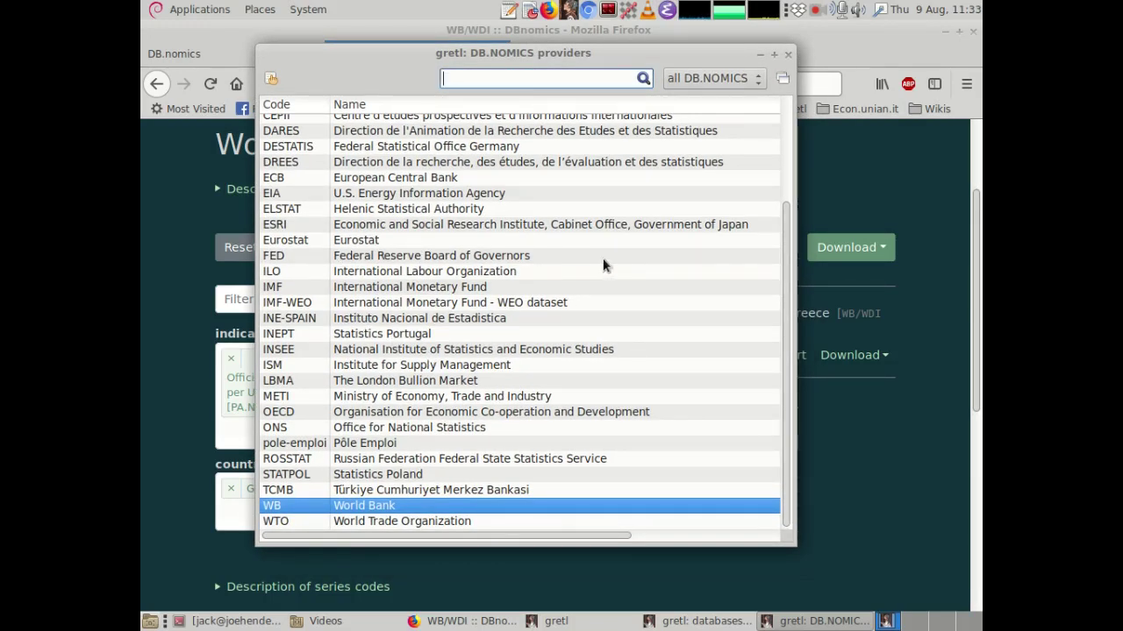
pyautogui.write('exchange rate greece')
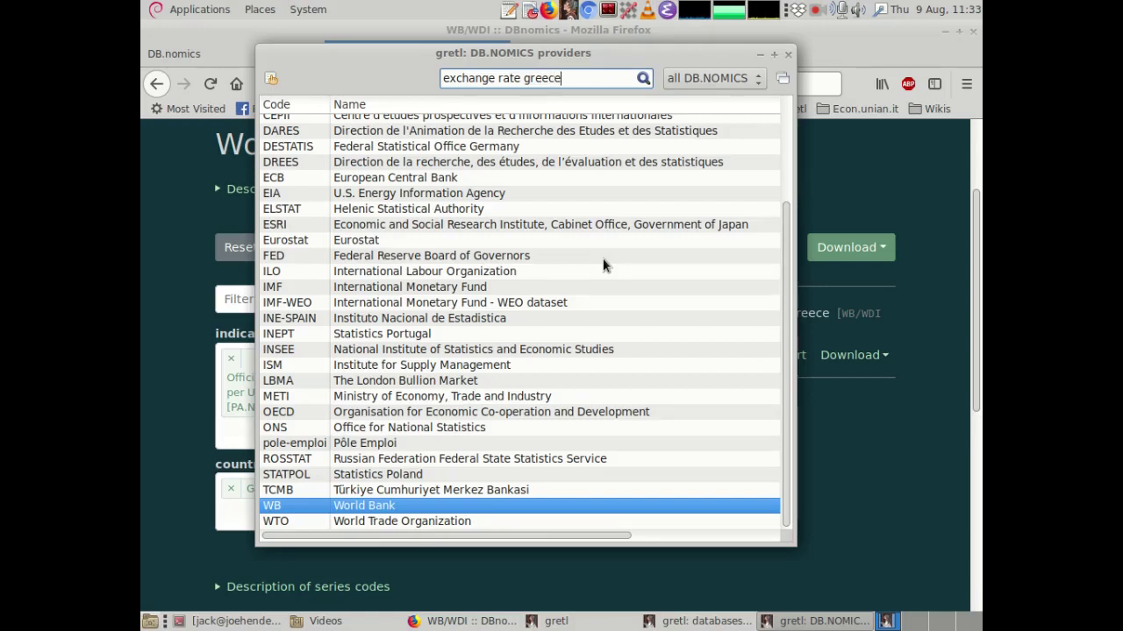
pyautogui.press('Return')
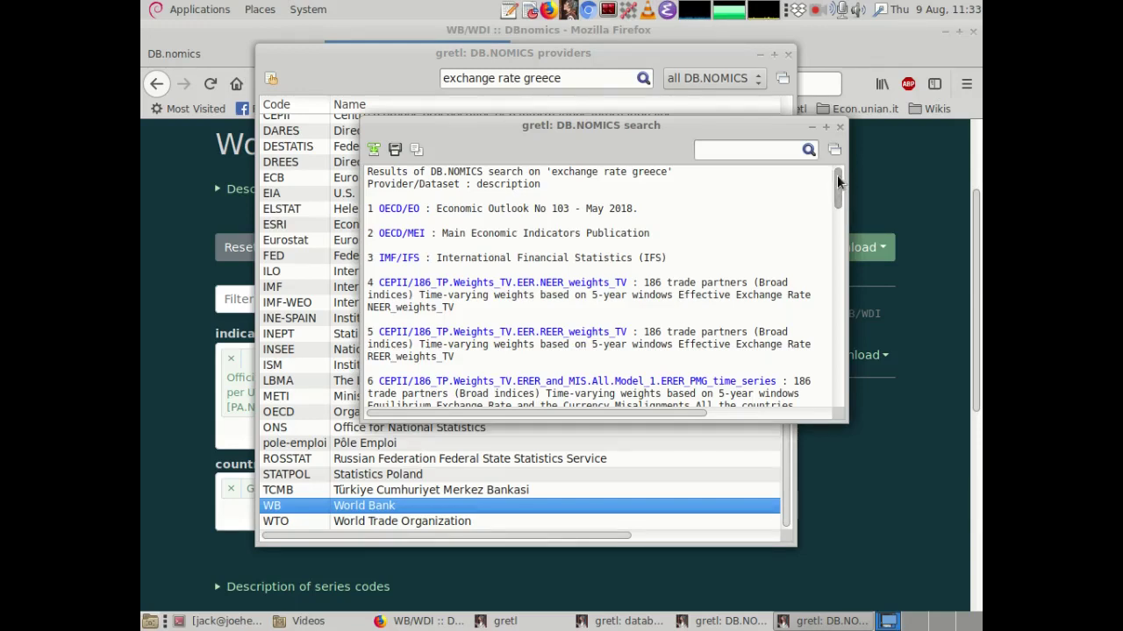
pyautogui.moveTo(837, 181); pyautogui.dragTo(830, 403)
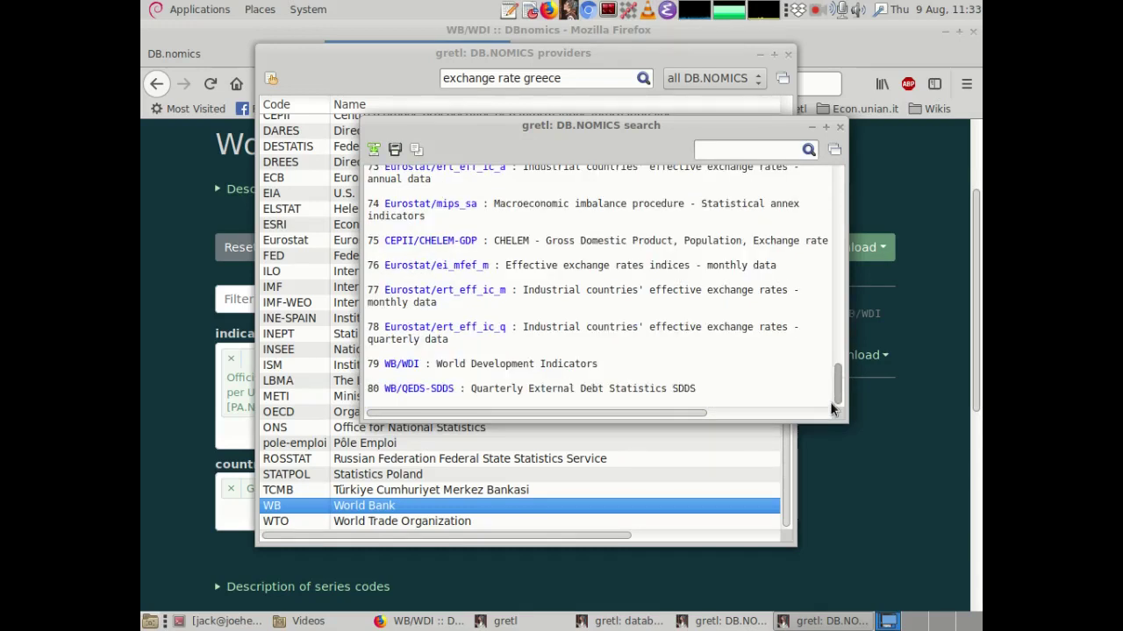
pyautogui.moveTo(609, 366); pyautogui.dragTo(309, 364)
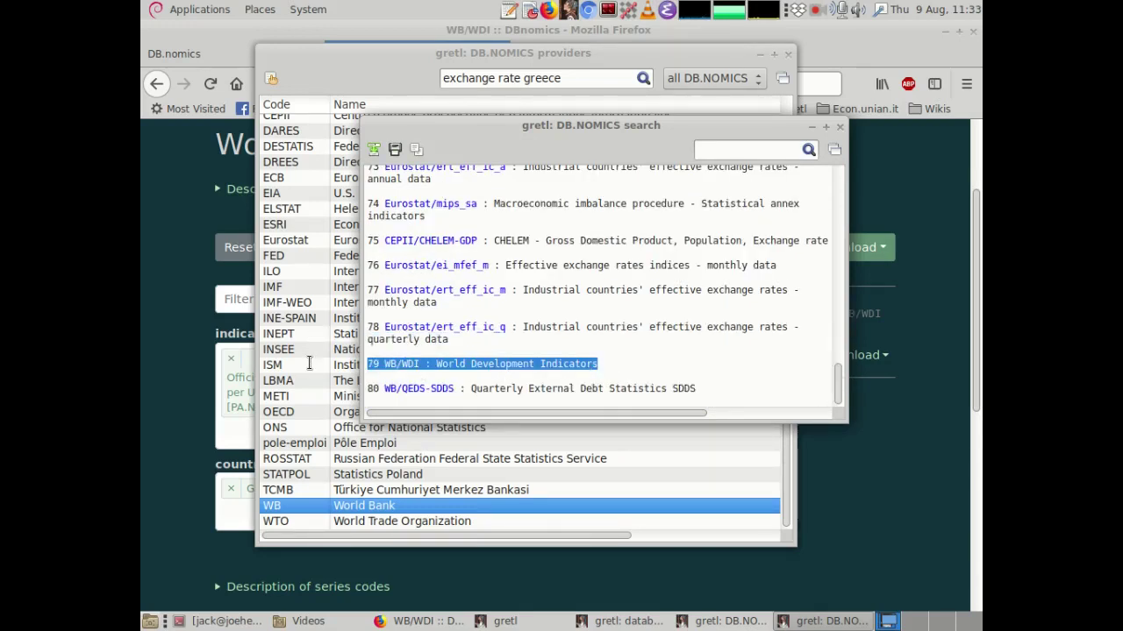
pyautogui.click(809, 371)
pyautogui.moveTo(839, 382); pyautogui.dragTo(851, 168)
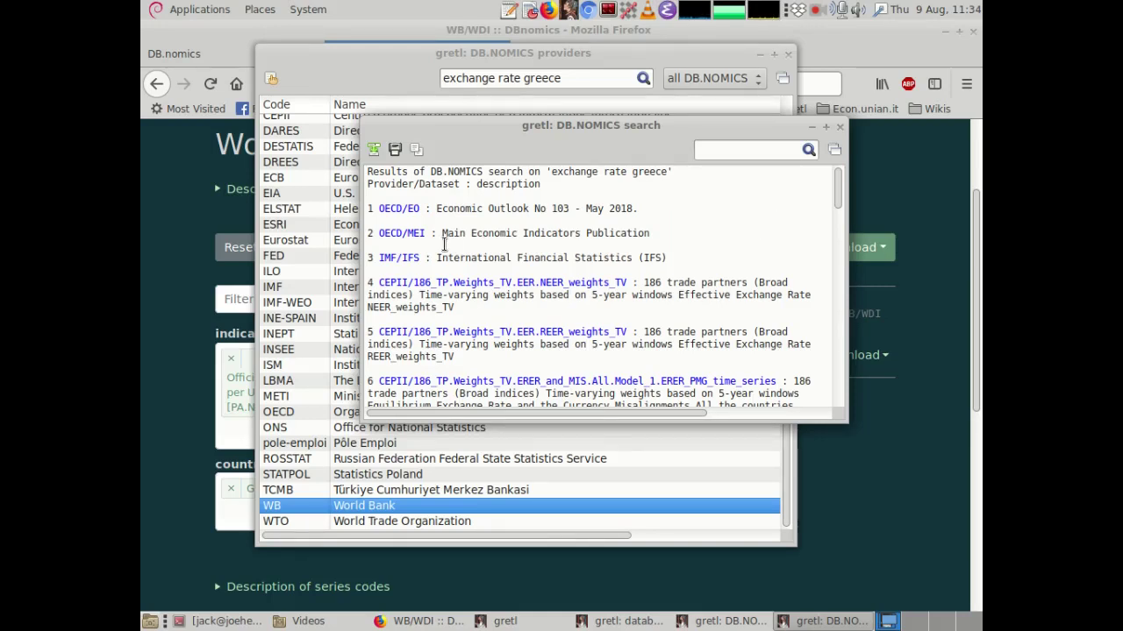
# - Open the OECD/MEI Main Economic Indicators dataset from the results and search it for "exchange rate greece"
pyautogui.click(386, 234)
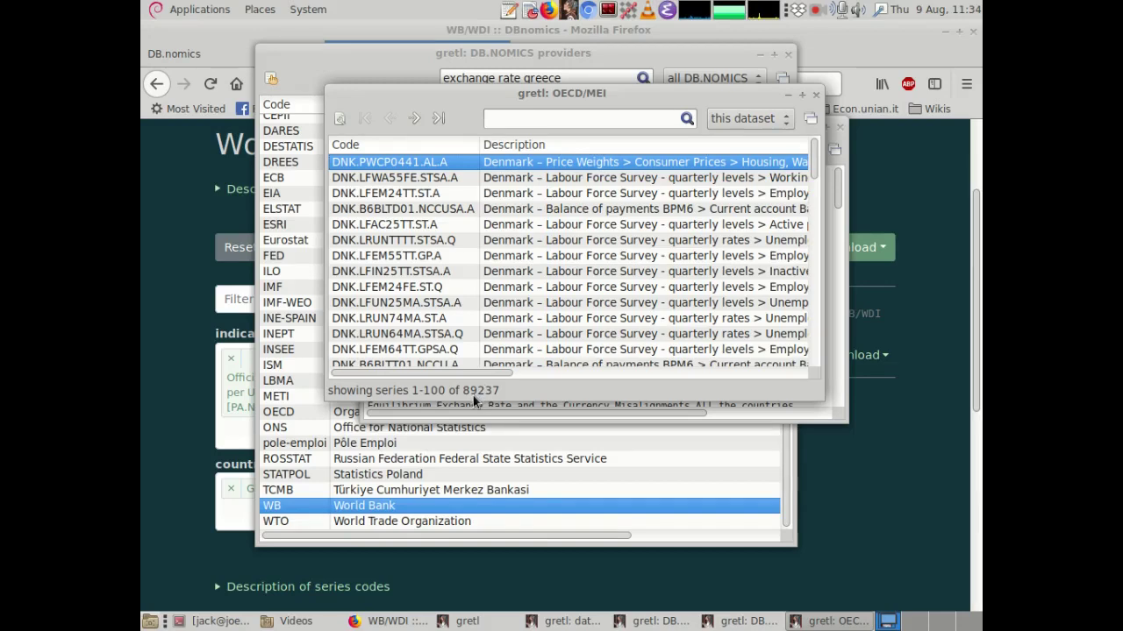
pyautogui.click(511, 117)
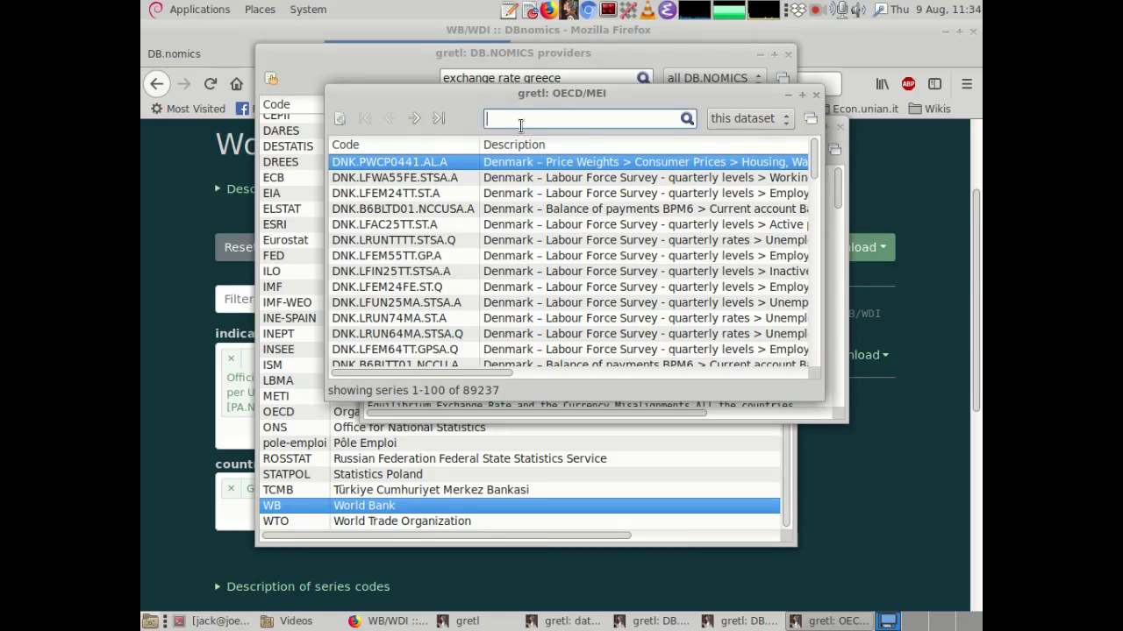
pyautogui.write('exchange rate greece')
pyautogui.press('Return')
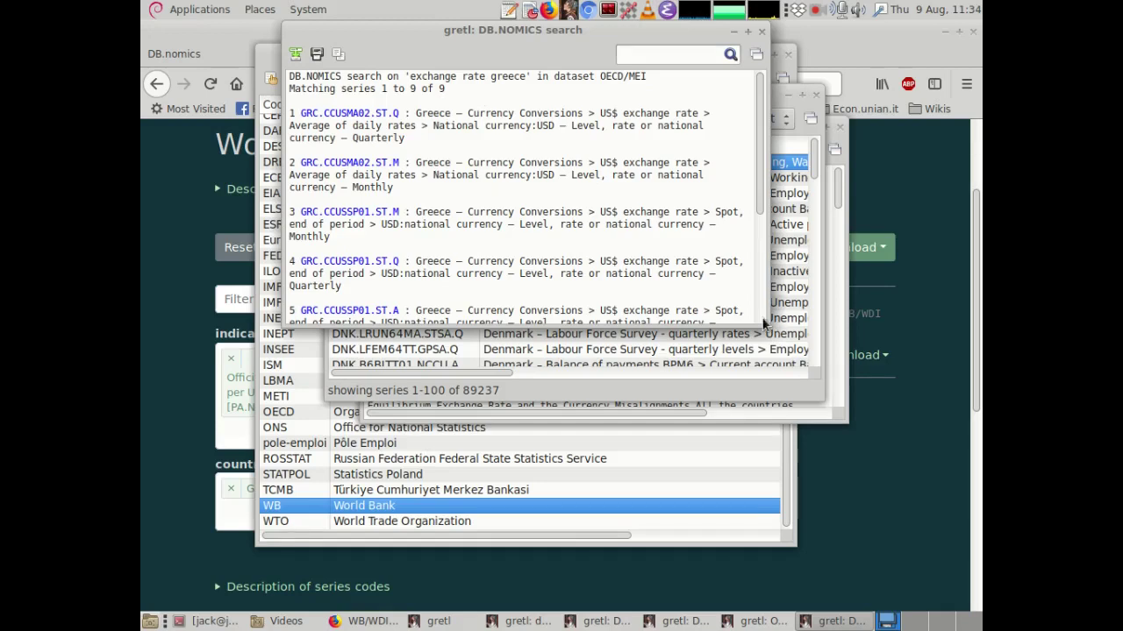
pyautogui.moveTo(763, 321); pyautogui.dragTo(778, 506)
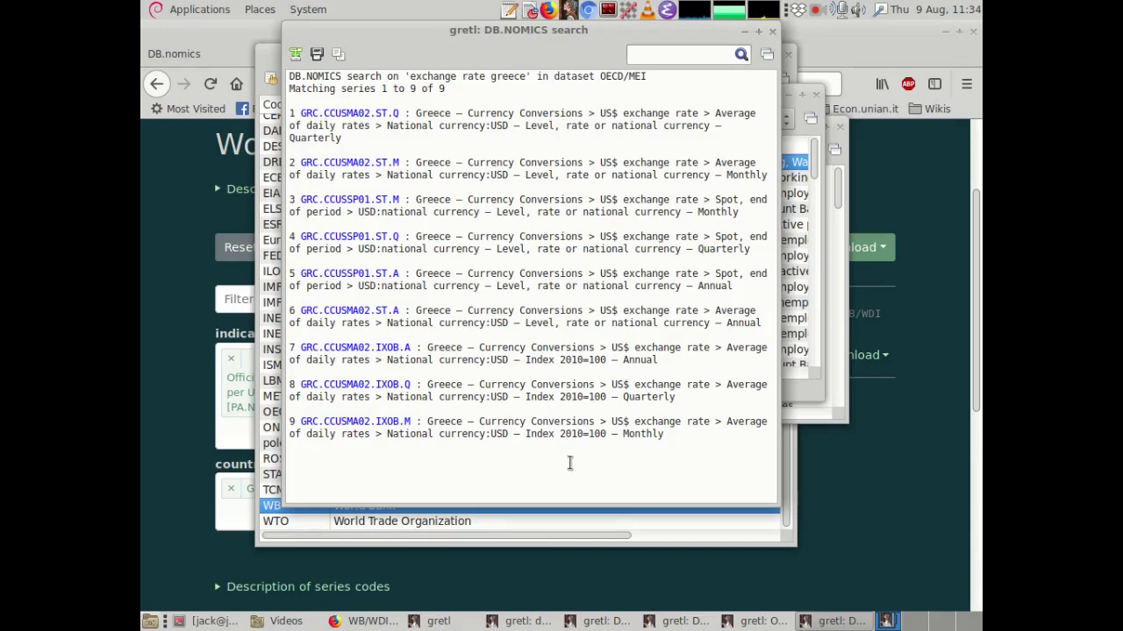
# - Open the annual average US$ exchange rate level series GRC.CCUSMA02.ST.A and add it to the dataset under its default name
pyautogui.doubleClick(742, 322)
pyautogui.click(379, 325)
pyautogui.click(368, 312)
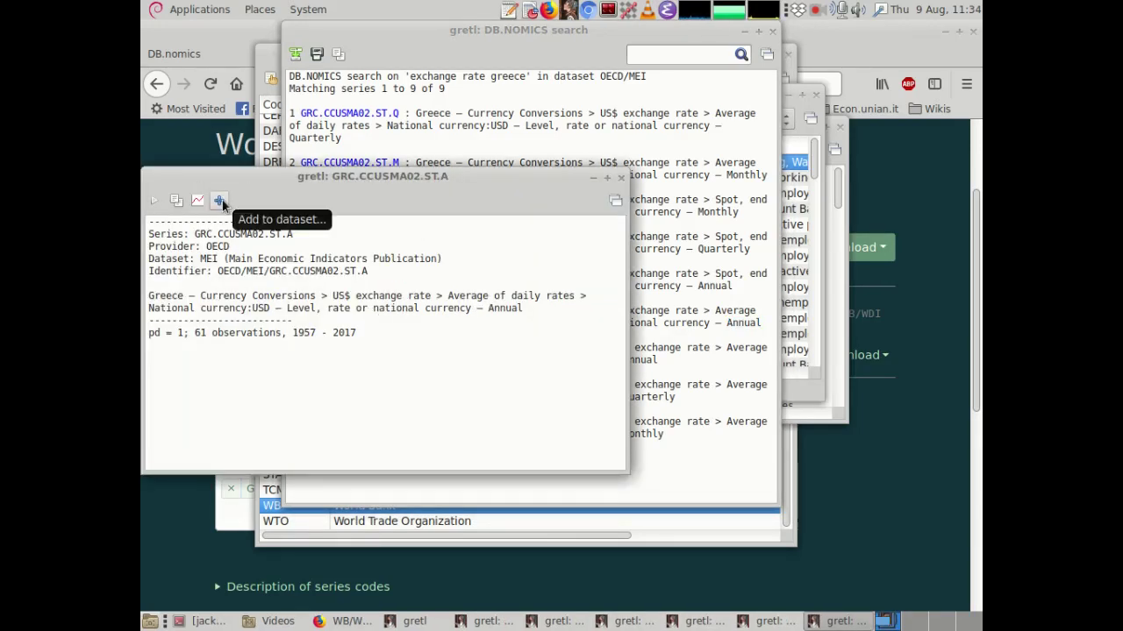
pyautogui.click(220, 201)
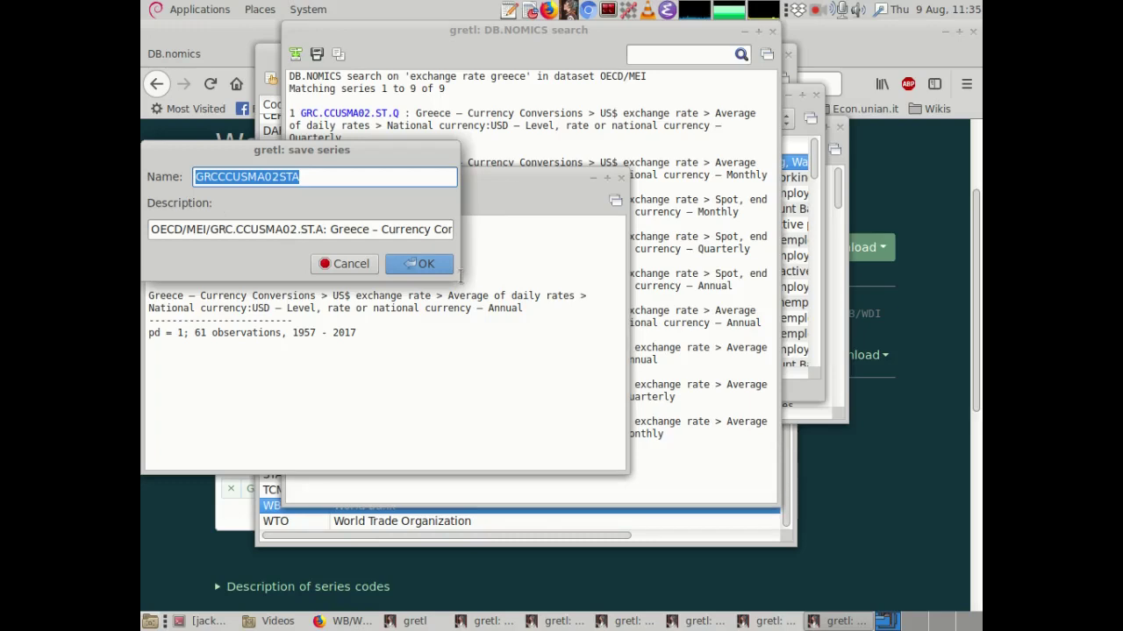
pyautogui.click(430, 268)
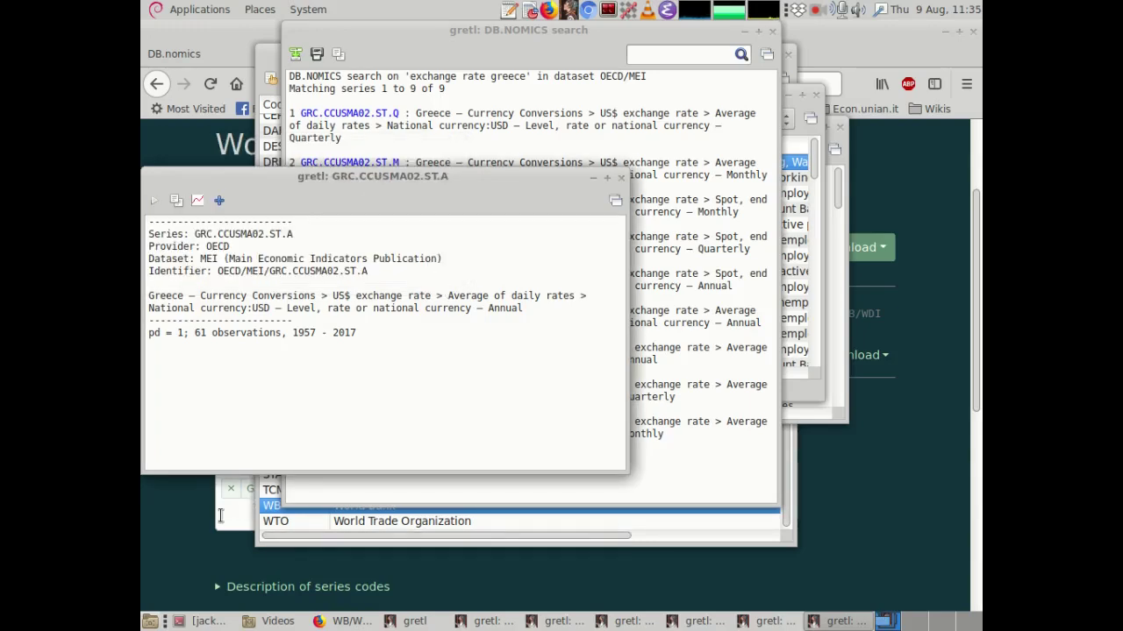
# - Display and plot the imported annual OECD exchange rate series from the dataset, and close the graph and the GRC.CCUSMA02.ST.A window
pyautogui.click(430, 621)
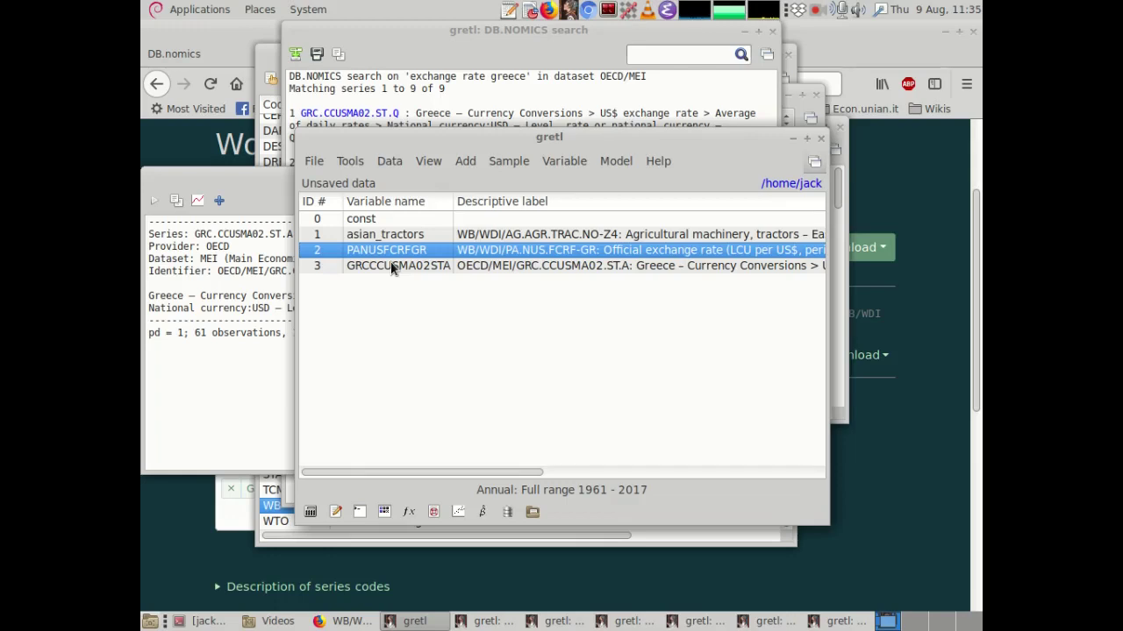
pyautogui.doubleClick(393, 267)
pyautogui.click(404, 139)
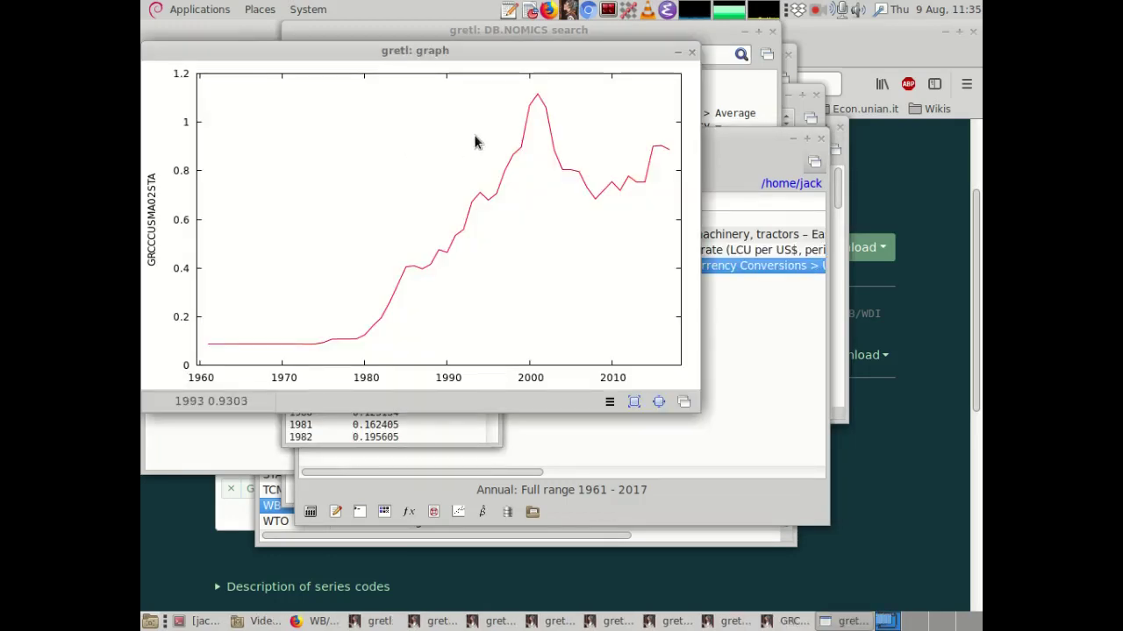
pyautogui.click(691, 52)
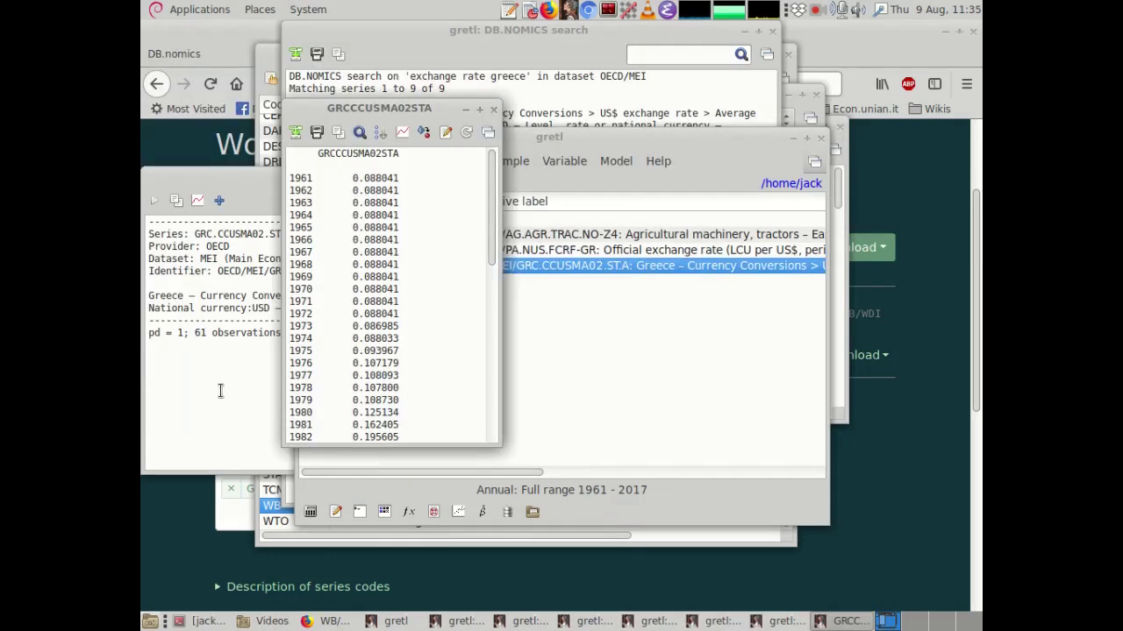
pyautogui.click(221, 391)
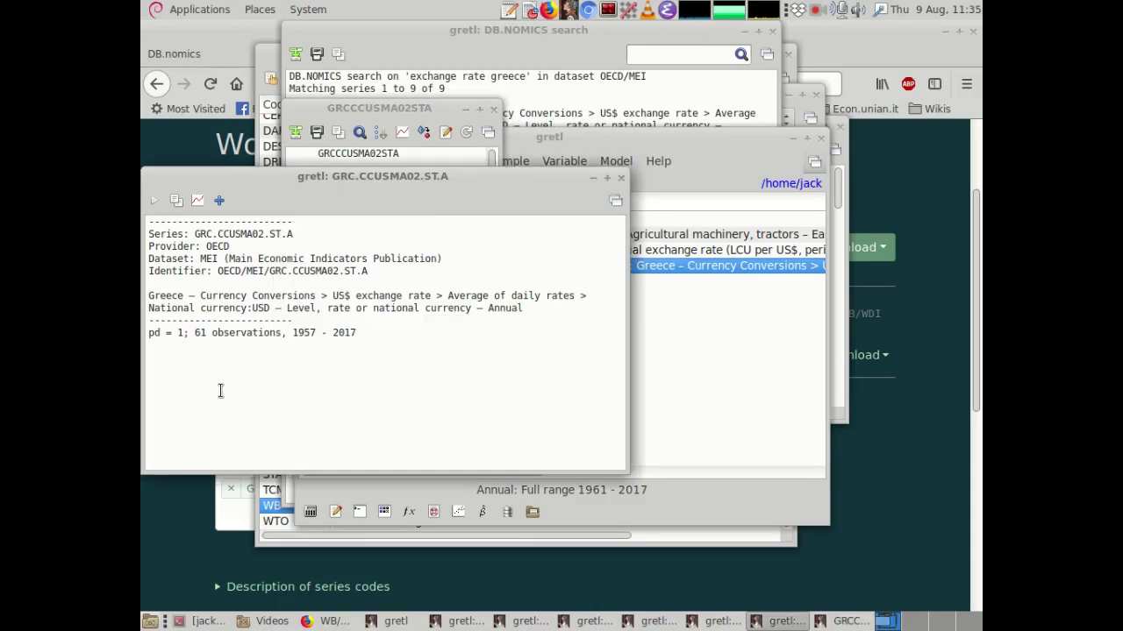
pyautogui.click(620, 177)
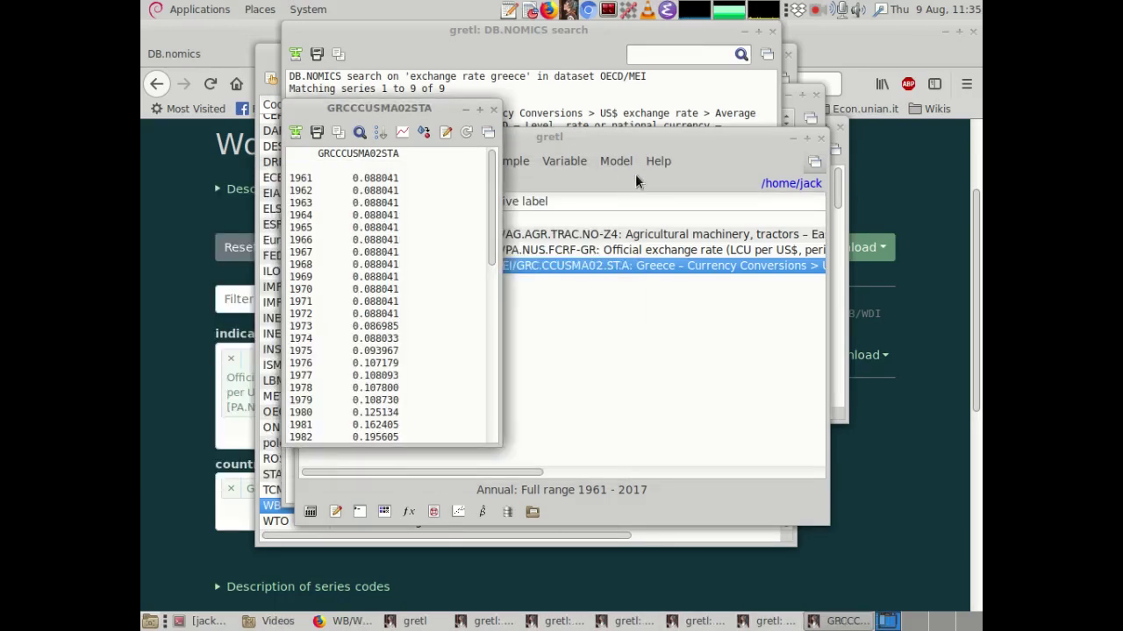
# - Compare the quarterly frequency of the first OECD/MEI search result with the frequency of the current dataset
pyautogui.click(585, 99)
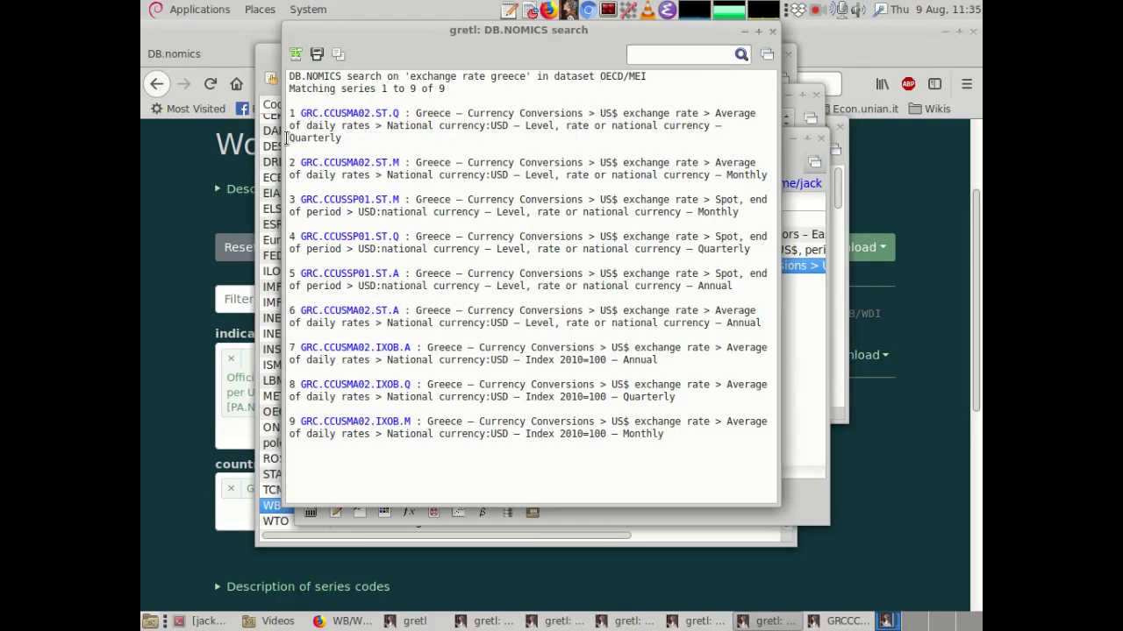
pyautogui.moveTo(285, 137); pyautogui.dragTo(338, 147)
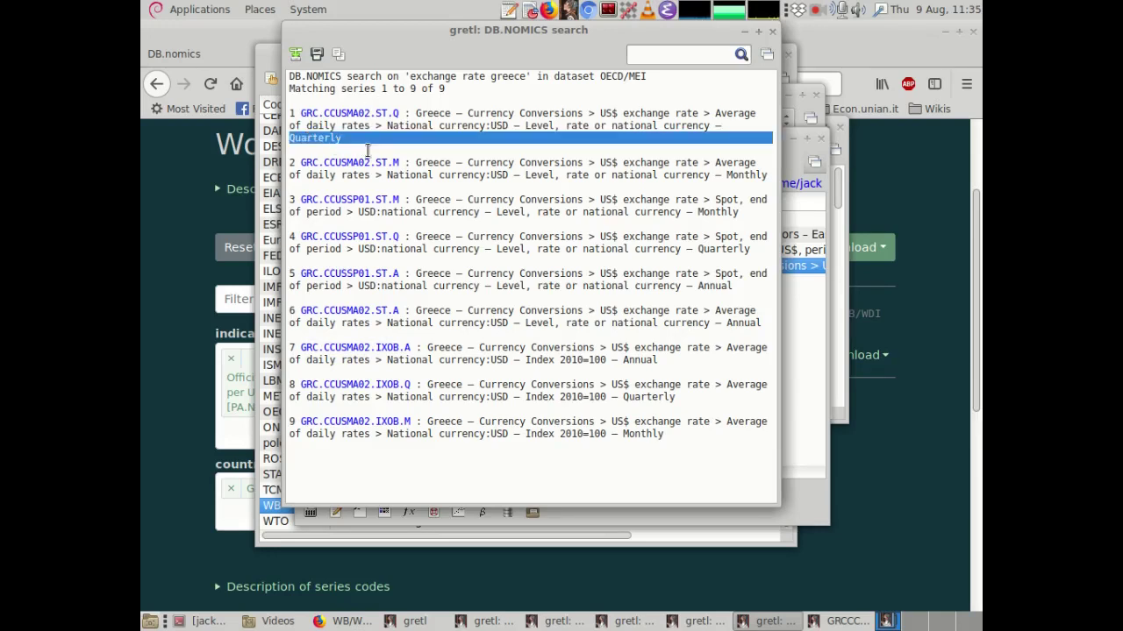
pyautogui.click(369, 120)
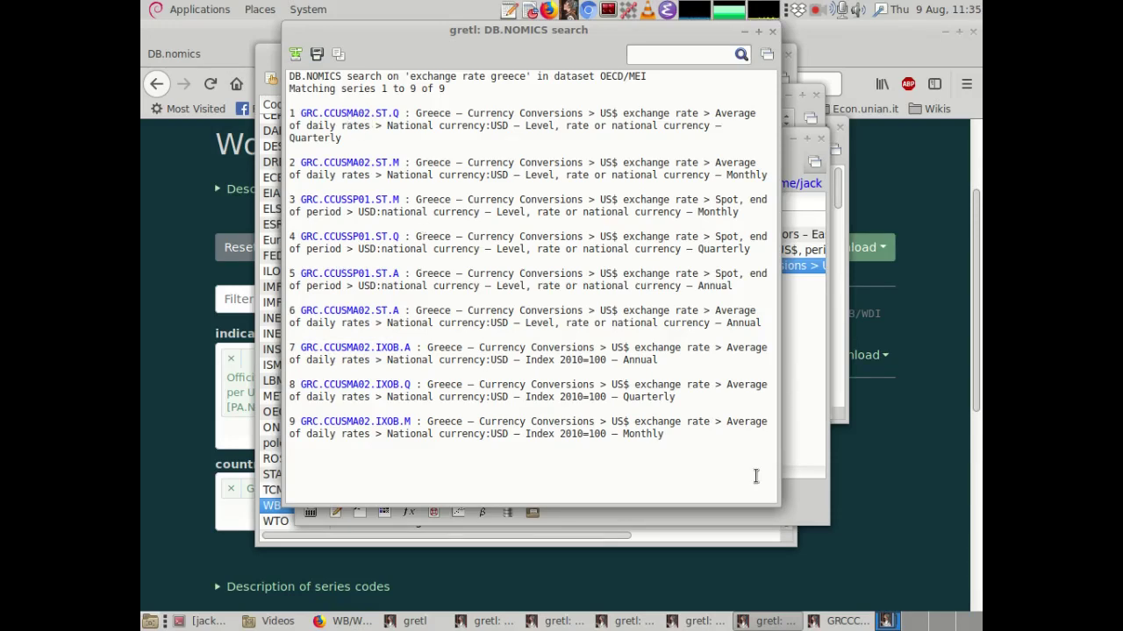
pyautogui.click(803, 504)
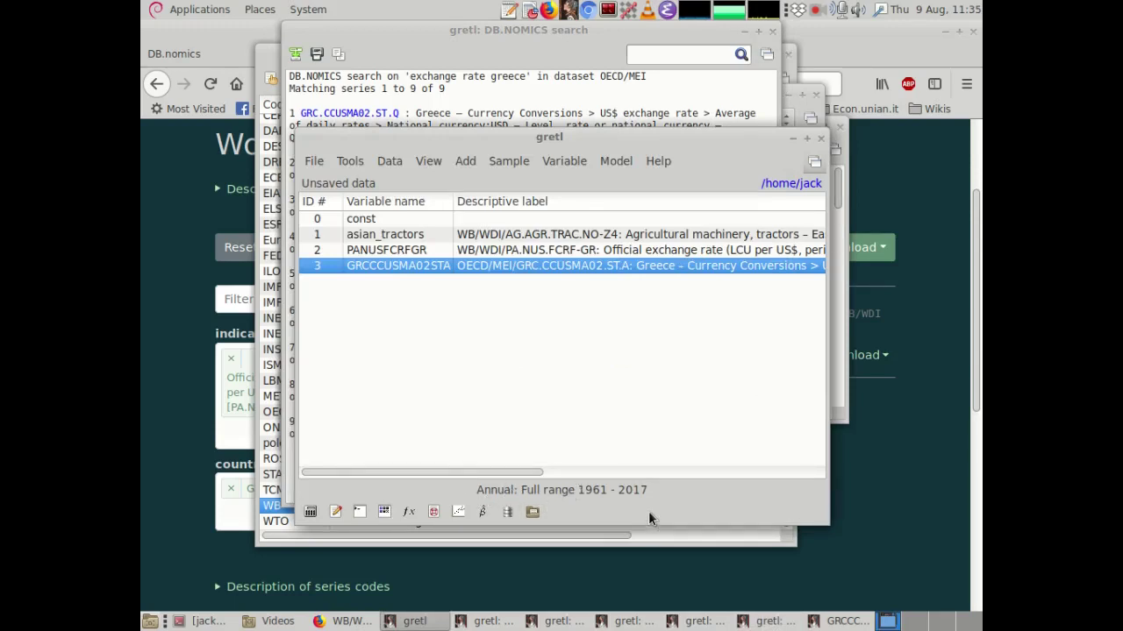
pyautogui.click(474, 28)
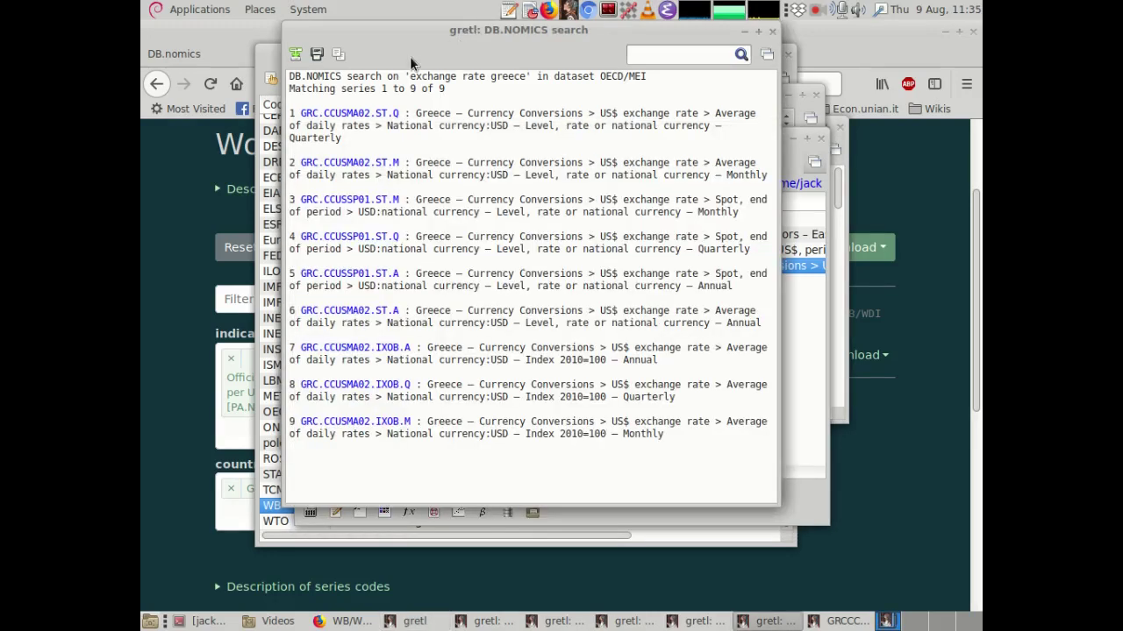
# - Open the quarterly series GRC.CCUSMA02.ST.Q from the search results, plot it, and close the graph
pyautogui.click(334, 117)
pyautogui.moveTo(321, 30); pyautogui.dragTo(571, 136)
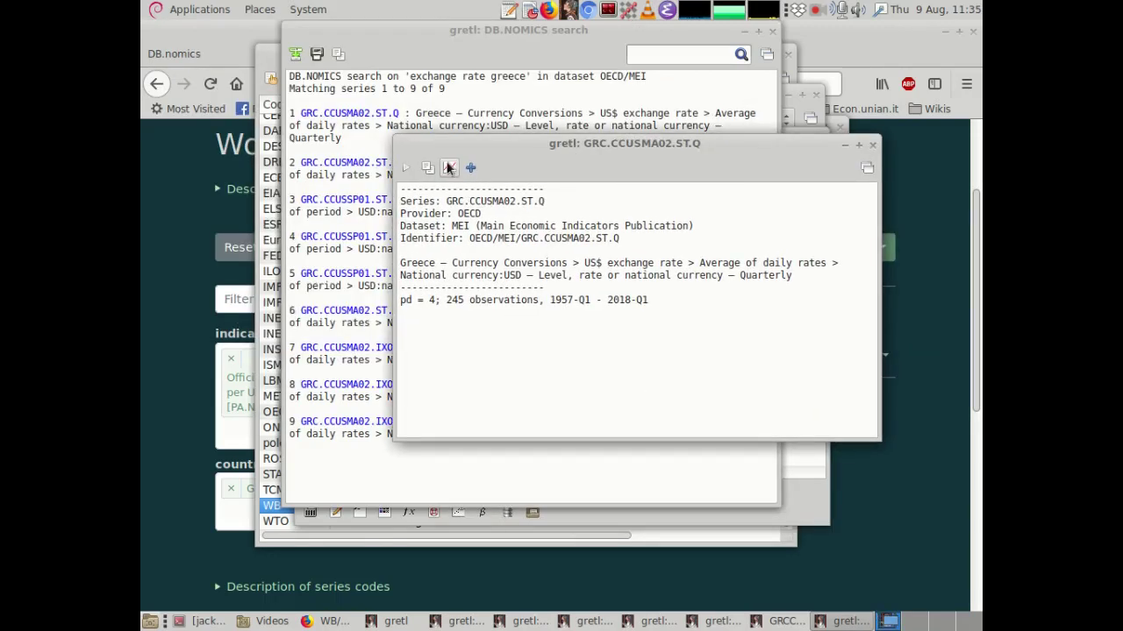
pyautogui.click(443, 166)
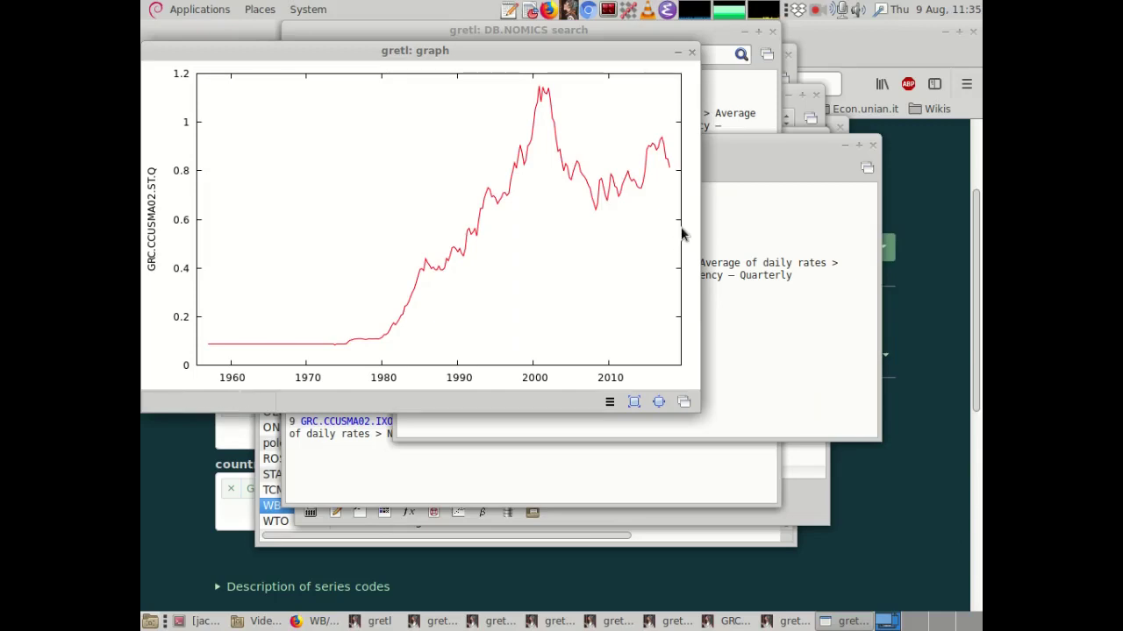
pyautogui.click(692, 54)
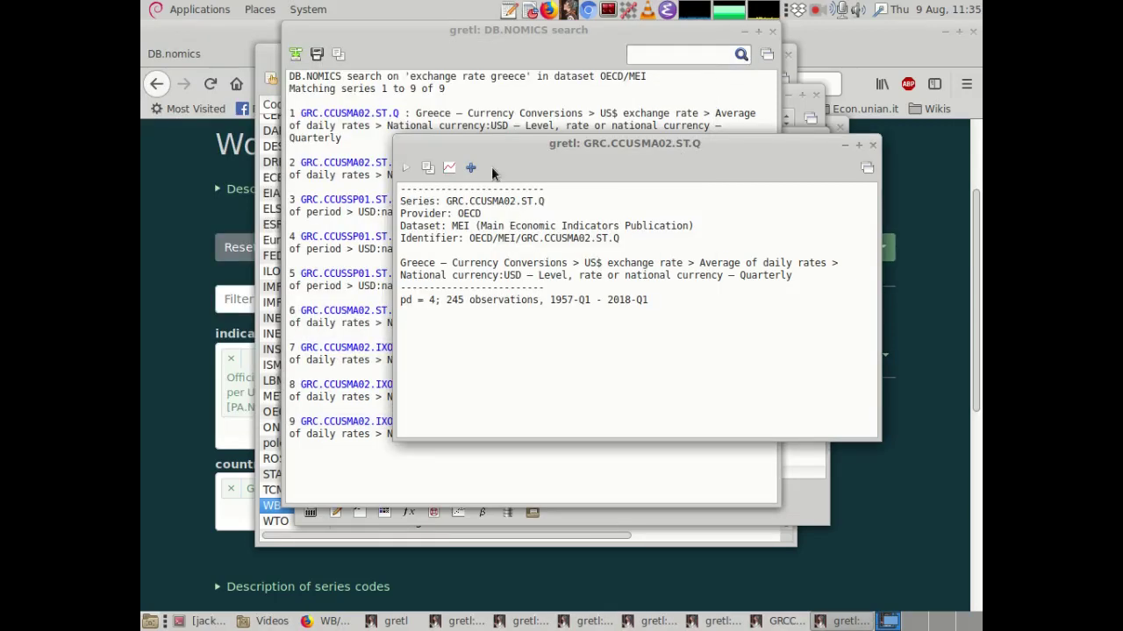
# - Add the quarterly series to the annual dataset under its default name, compacting by averaging, and select it in the variable list
pyautogui.click(471, 168)
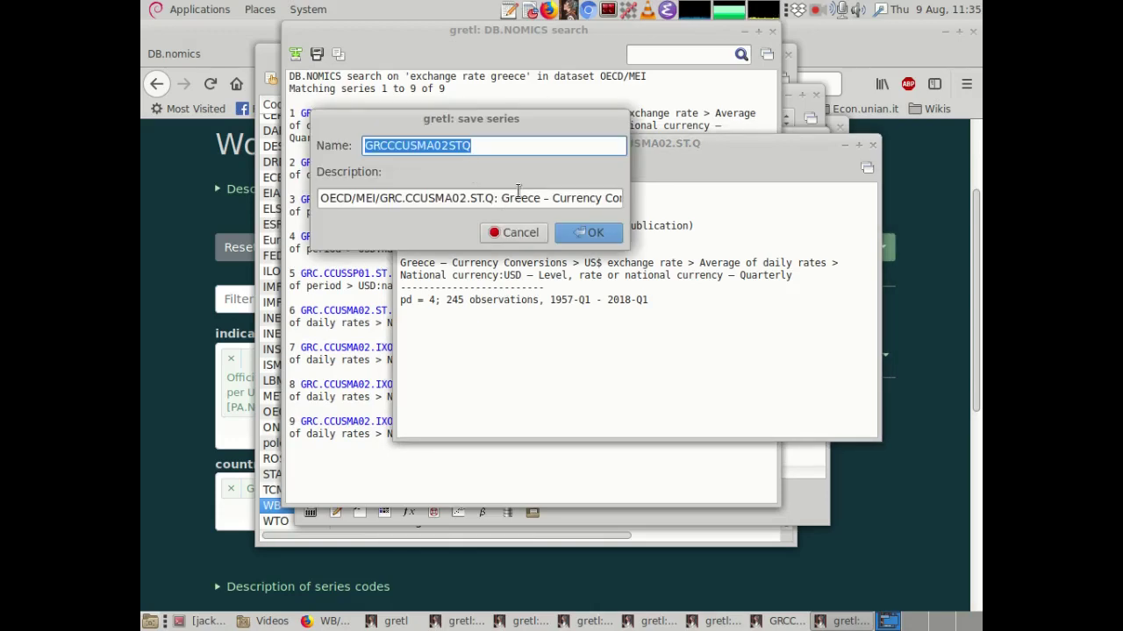
pyautogui.click(569, 231)
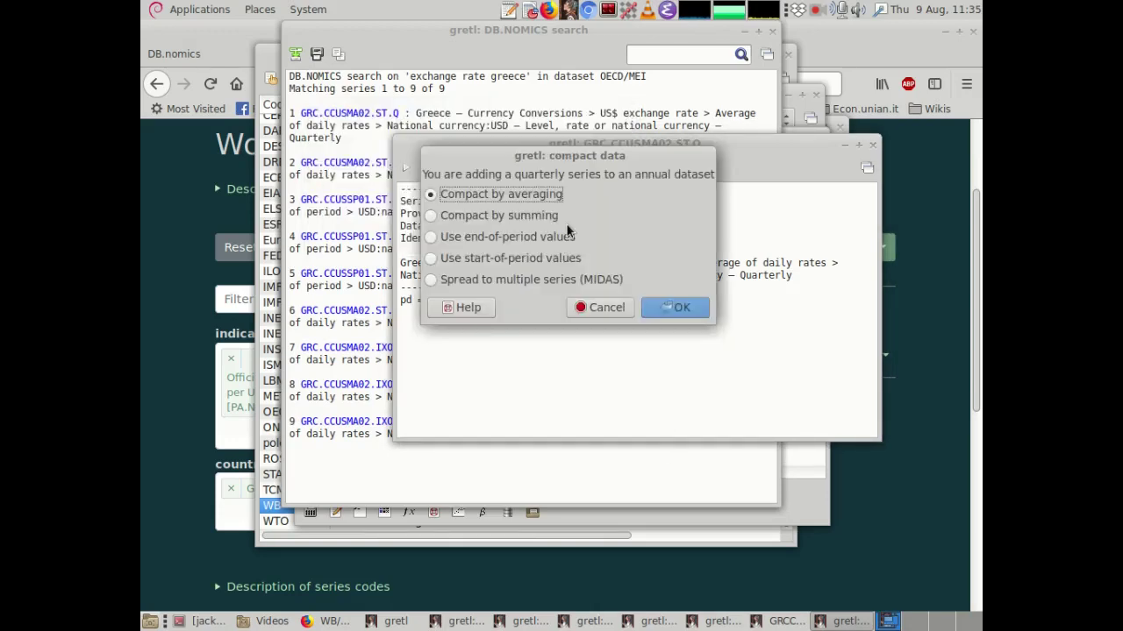
pyautogui.moveTo(546, 156); pyautogui.dragTo(468, 87)
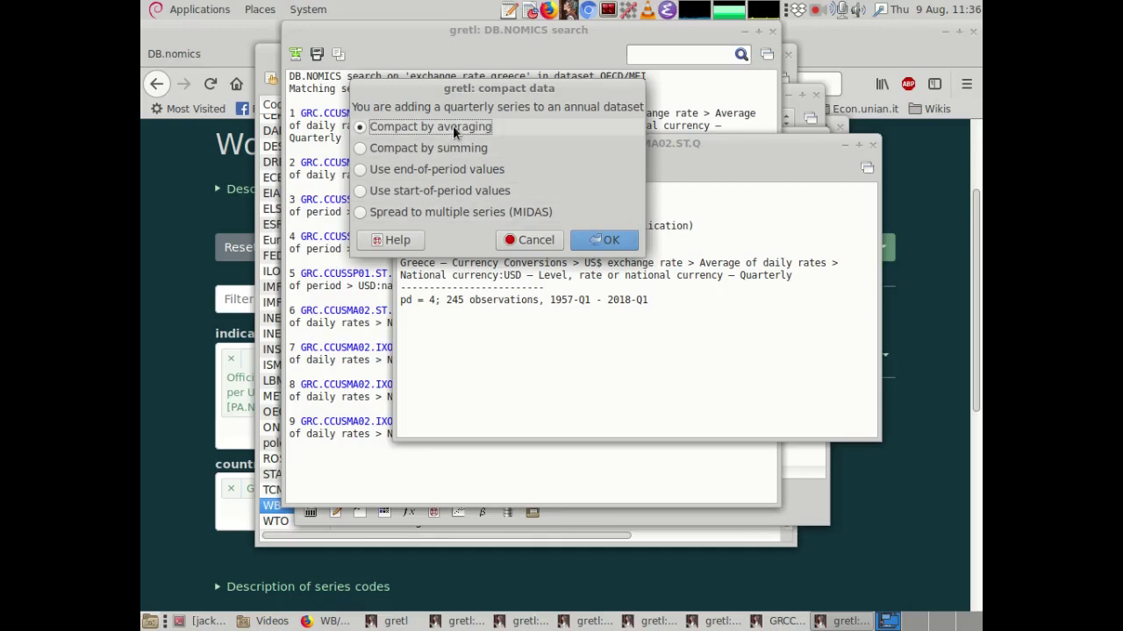
pyautogui.click(611, 240)
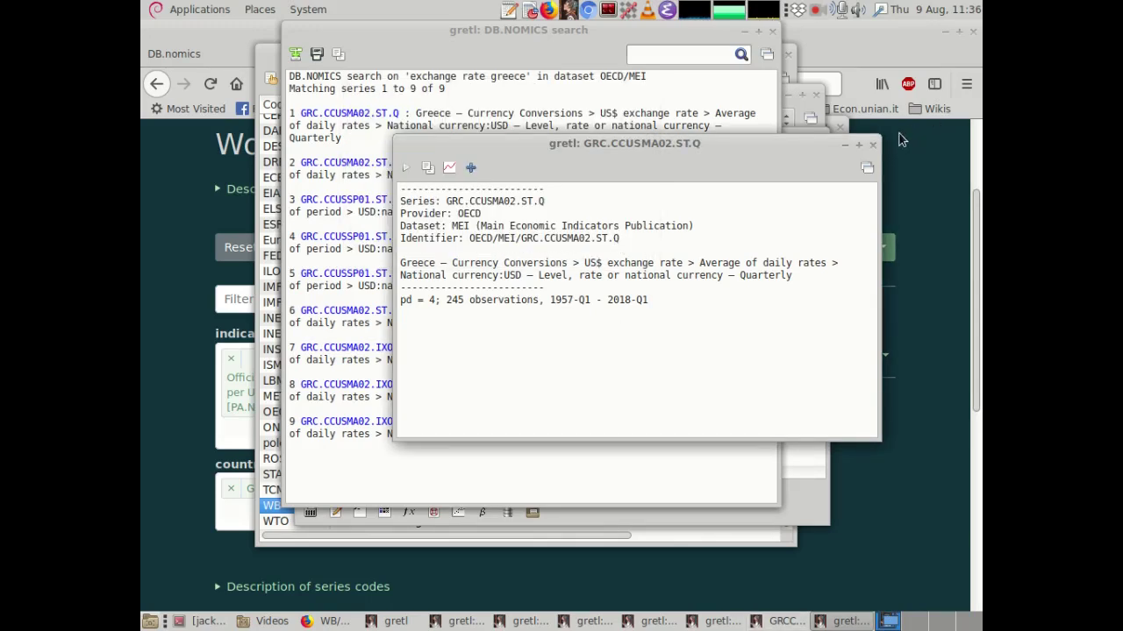
pyautogui.click(873, 144)
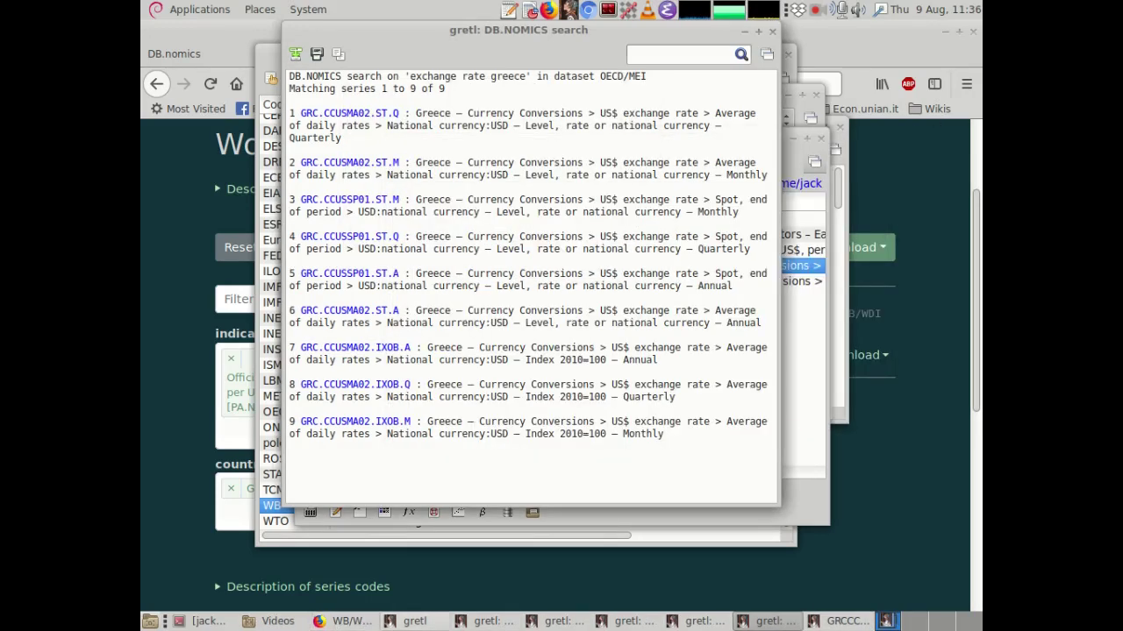
pyautogui.click(412, 621)
pyautogui.click(375, 281)
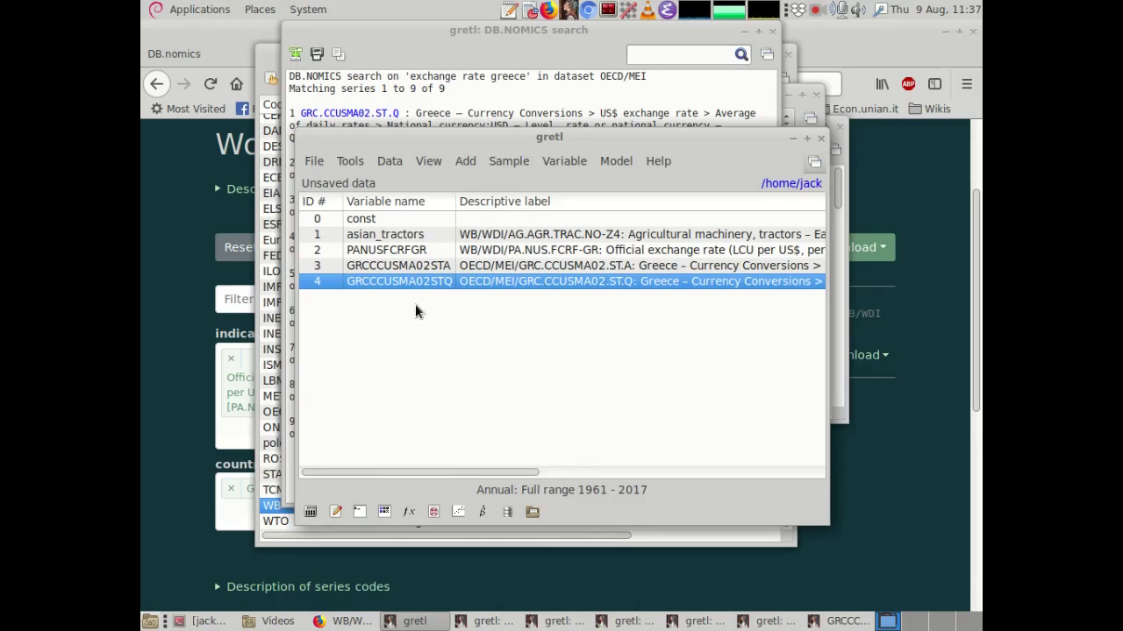
# - Review the session's recorded commands from "open dbnomics" onward in the command log, and close the log
pyautogui.click(350, 163)
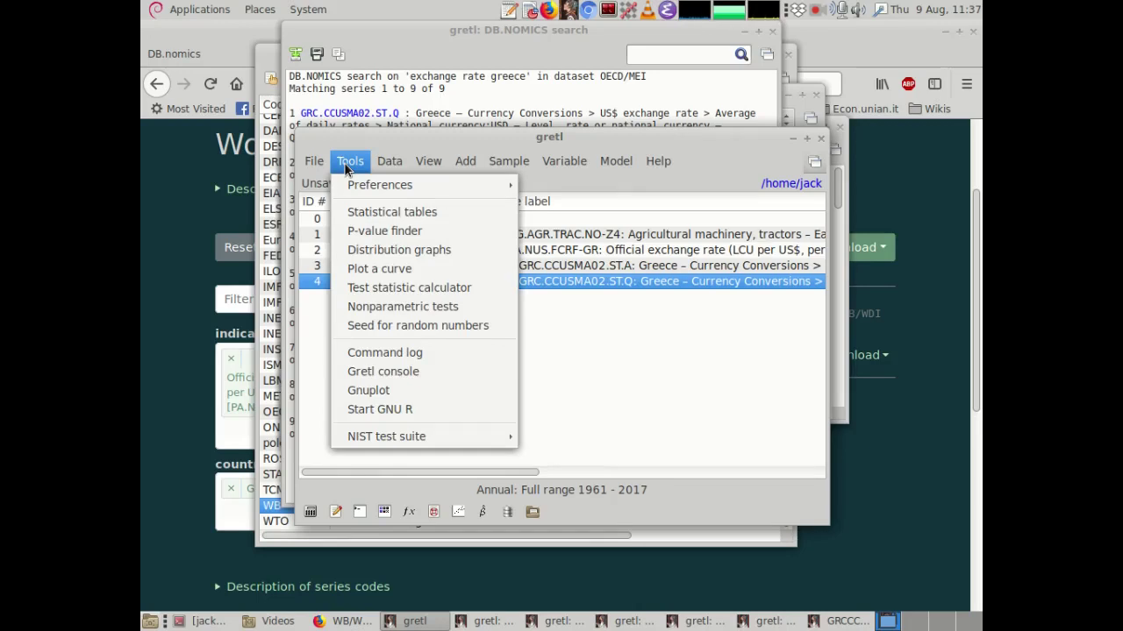
pyautogui.click(342, 352)
pyautogui.moveTo(394, 204); pyautogui.dragTo(461, 100)
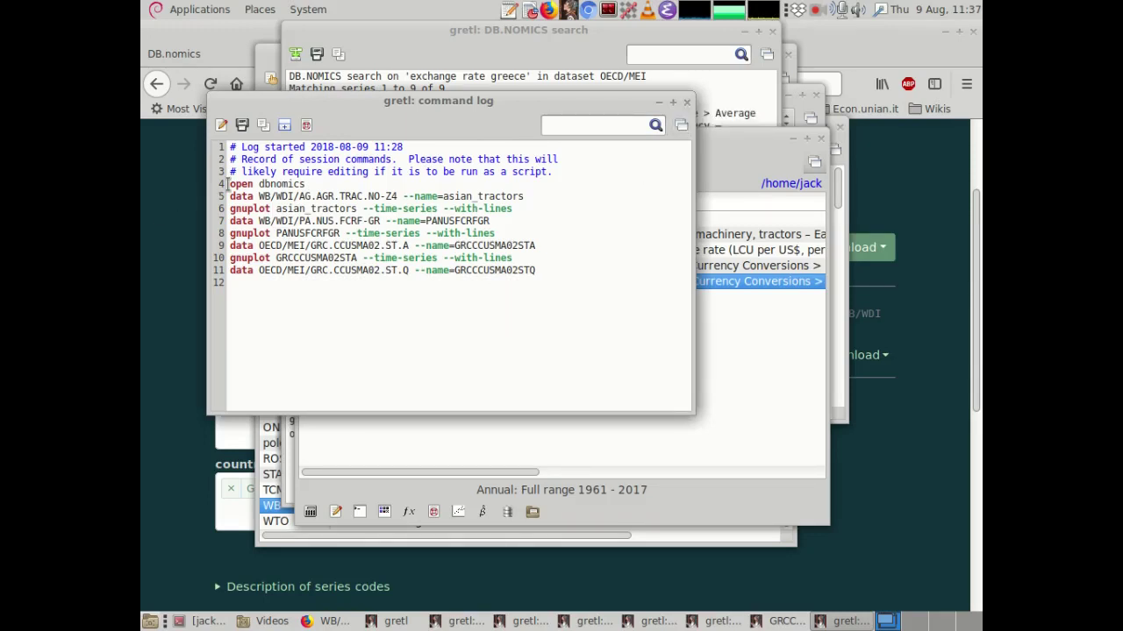
pyautogui.moveTo(230, 184); pyautogui.dragTo(231, 293)
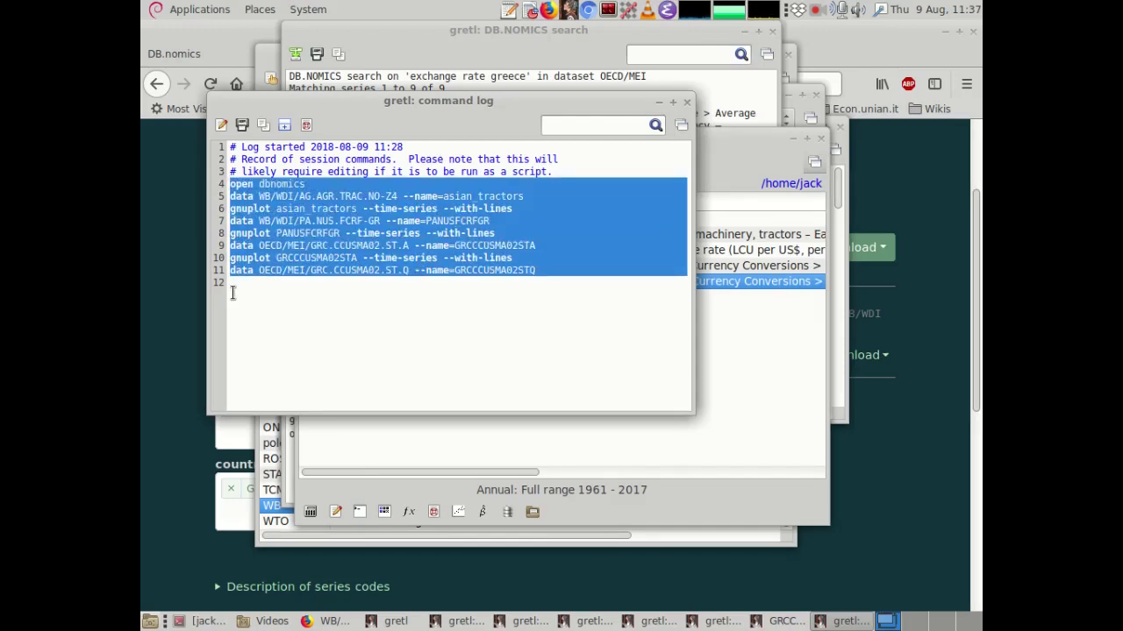
pyautogui.click(302, 293)
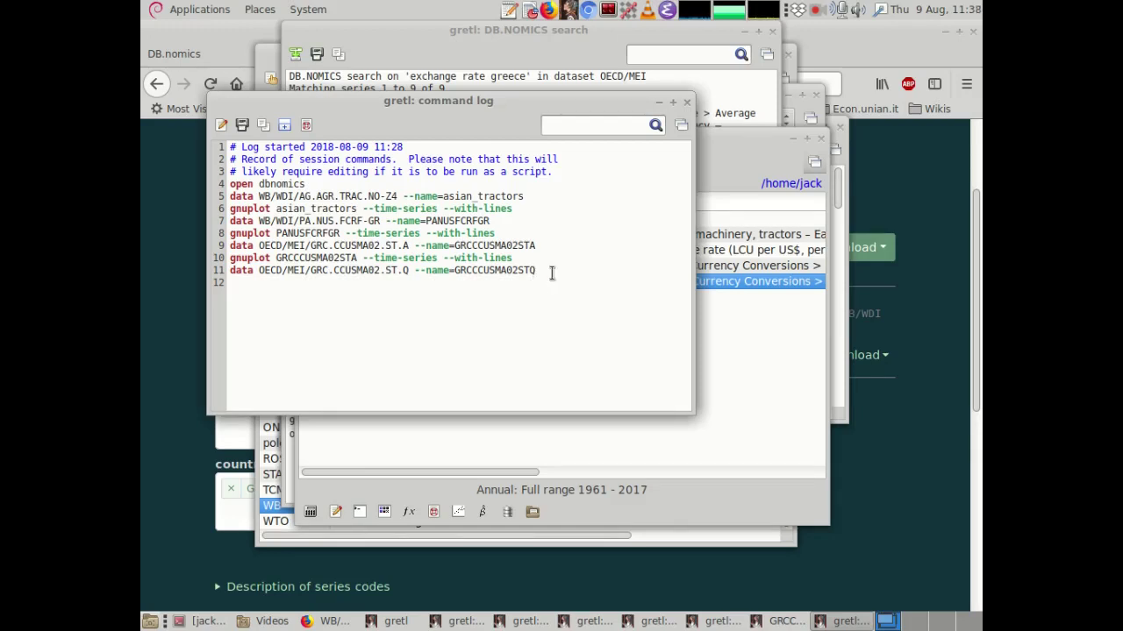
pyautogui.click(687, 103)
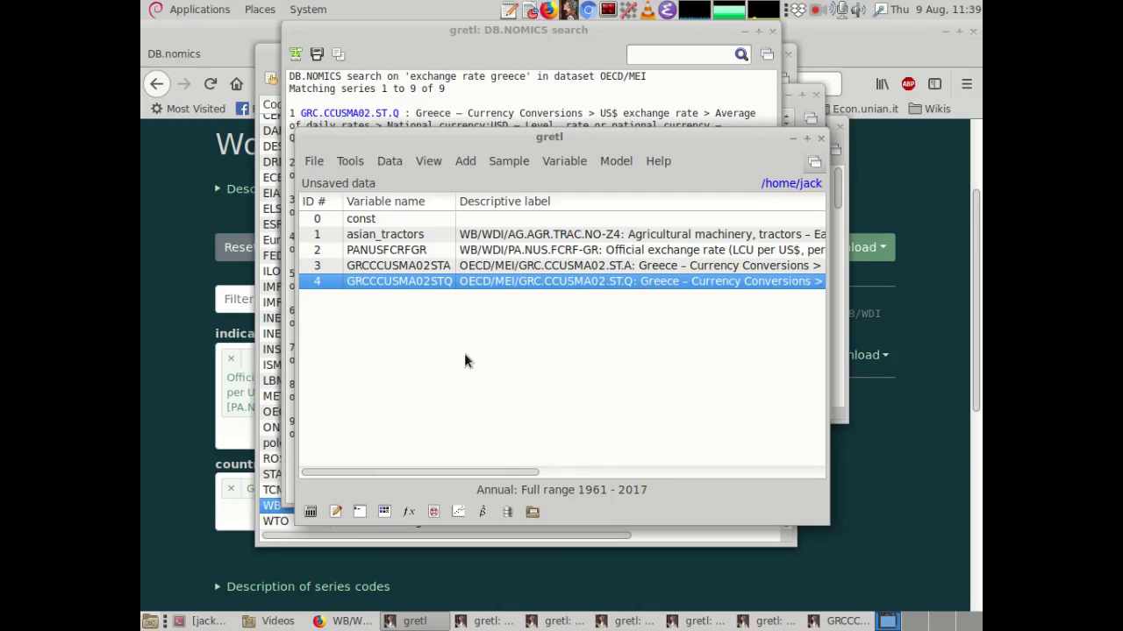
# - Find the dbnomics package among the installed function packages and open its PDF documentation
pyautogui.click(408, 513)
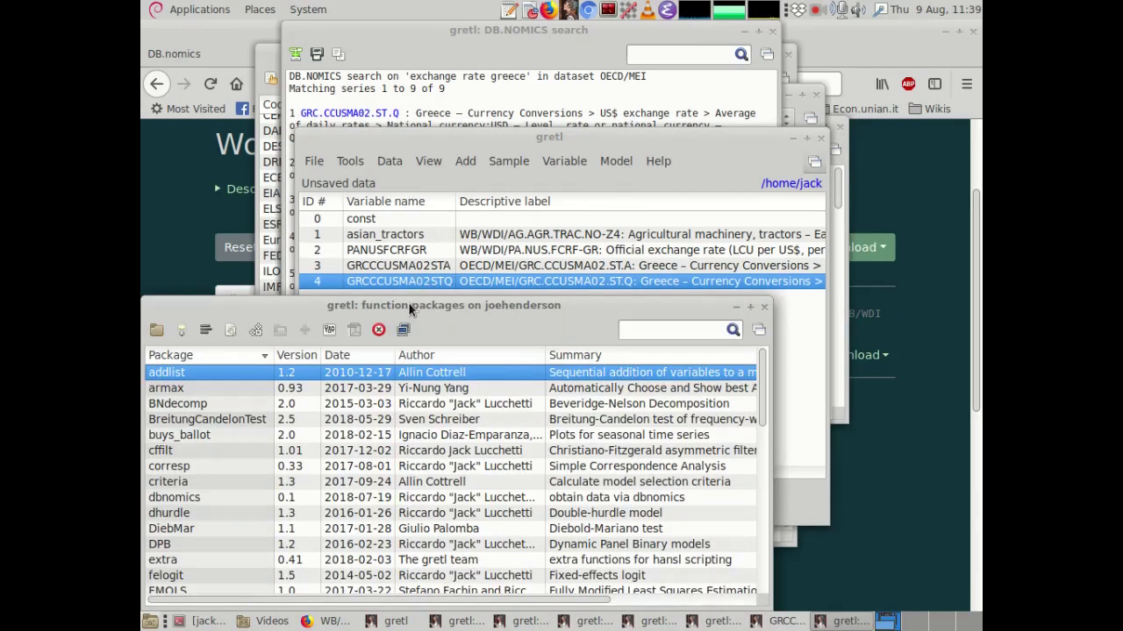
pyautogui.moveTo(401, 307); pyautogui.dragTo(434, 86)
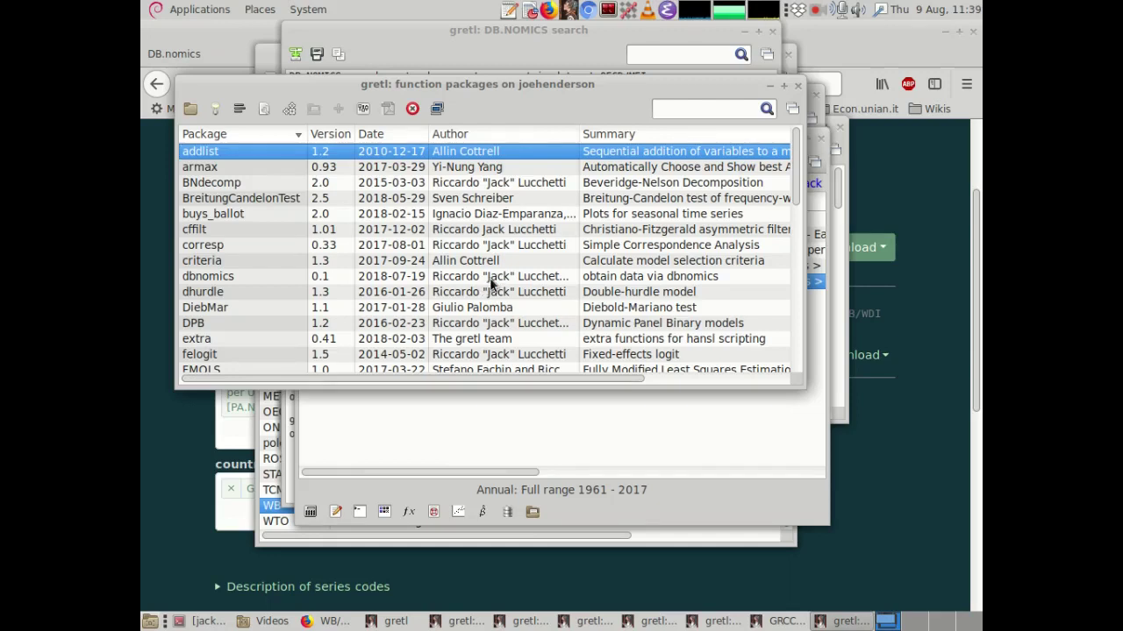
pyautogui.scroll(-10, 491, 272)
pyautogui.scroll(10, 484, 265)
pyautogui.click(298, 276)
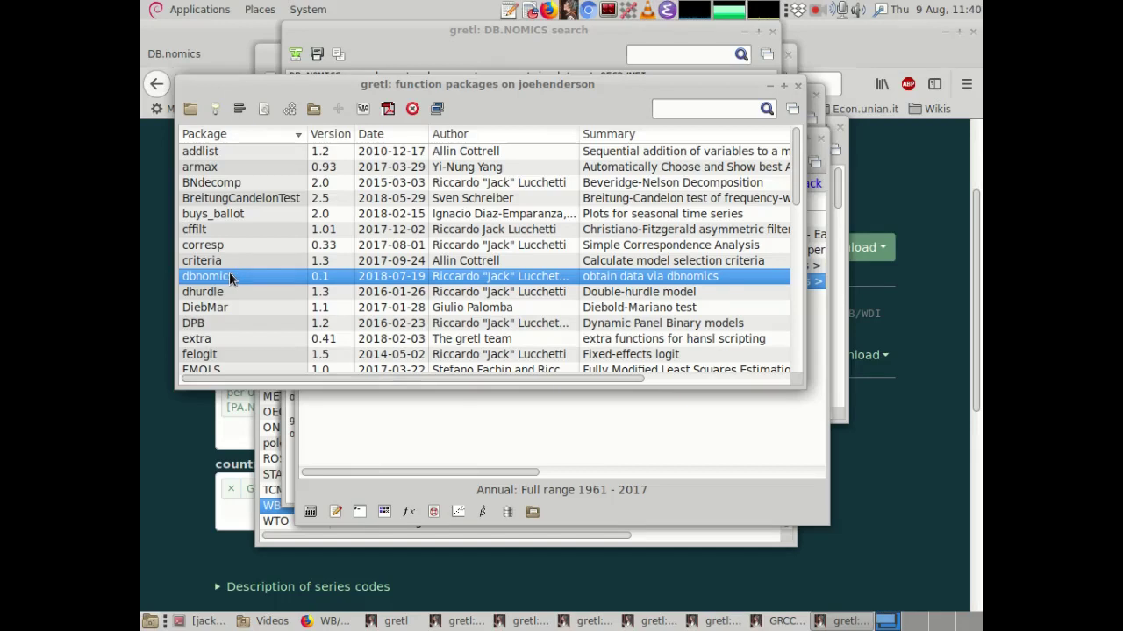
pyautogui.click(388, 105)
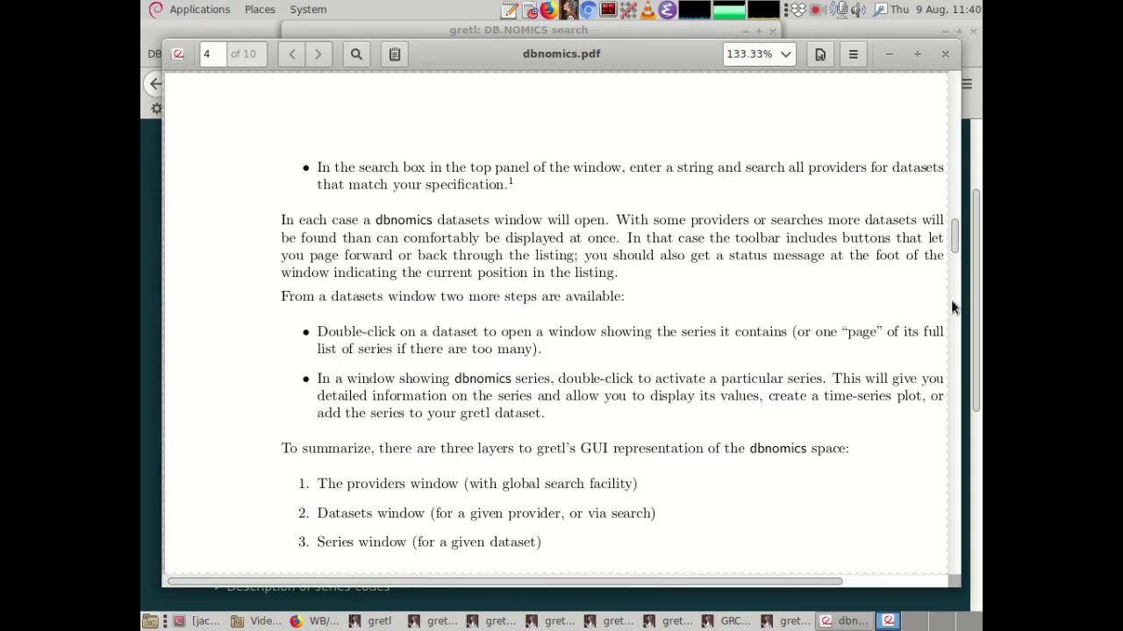
# - Review the dbnomics package documentation from its first page to the list of public functions, and close the document
pyautogui.scroll(3, 951, 300)
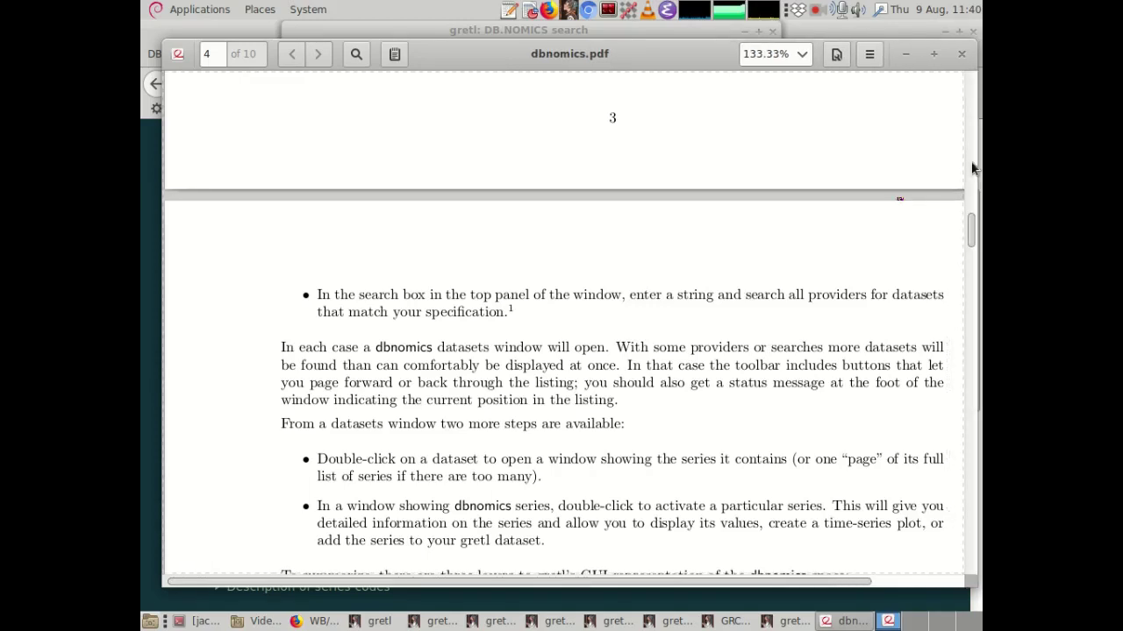
pyautogui.moveTo(969, 232); pyautogui.dragTo(970, 88)
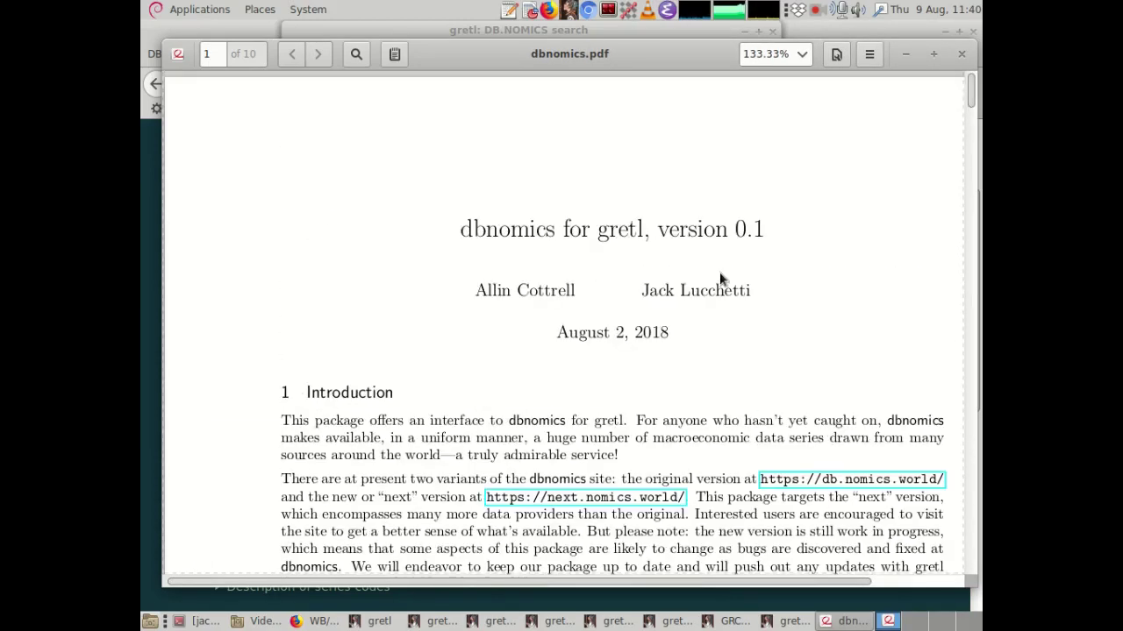
pyautogui.scroll(-10, 747, 263)
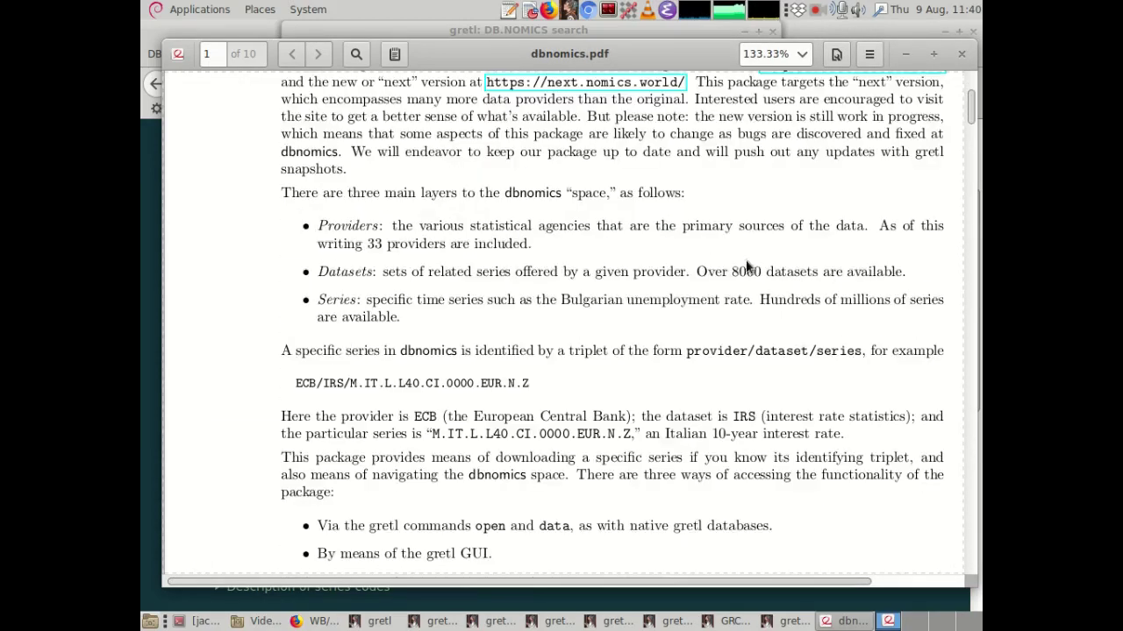
pyautogui.scroll(-10, 747, 261)
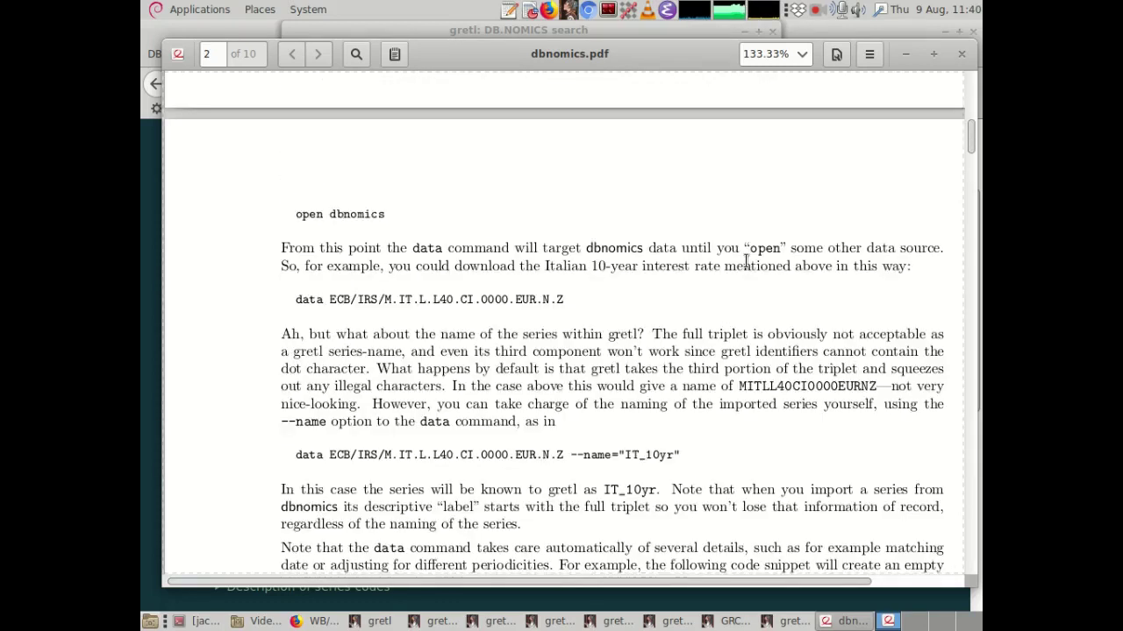
pyautogui.scroll(-10, 746, 260)
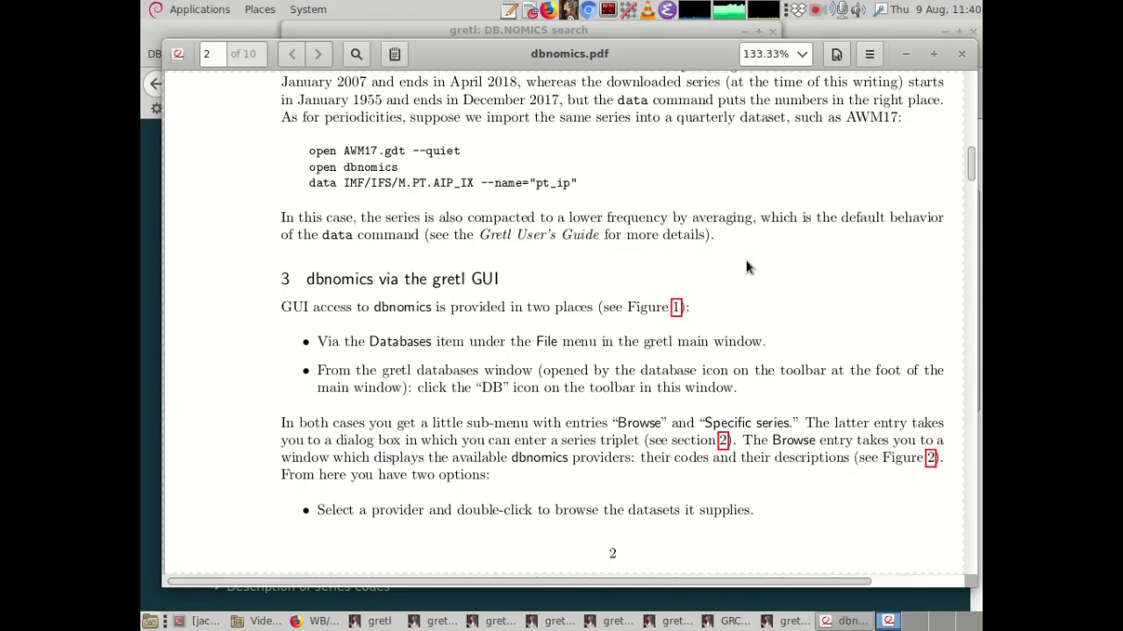
pyautogui.scroll(-5, 745, 260)
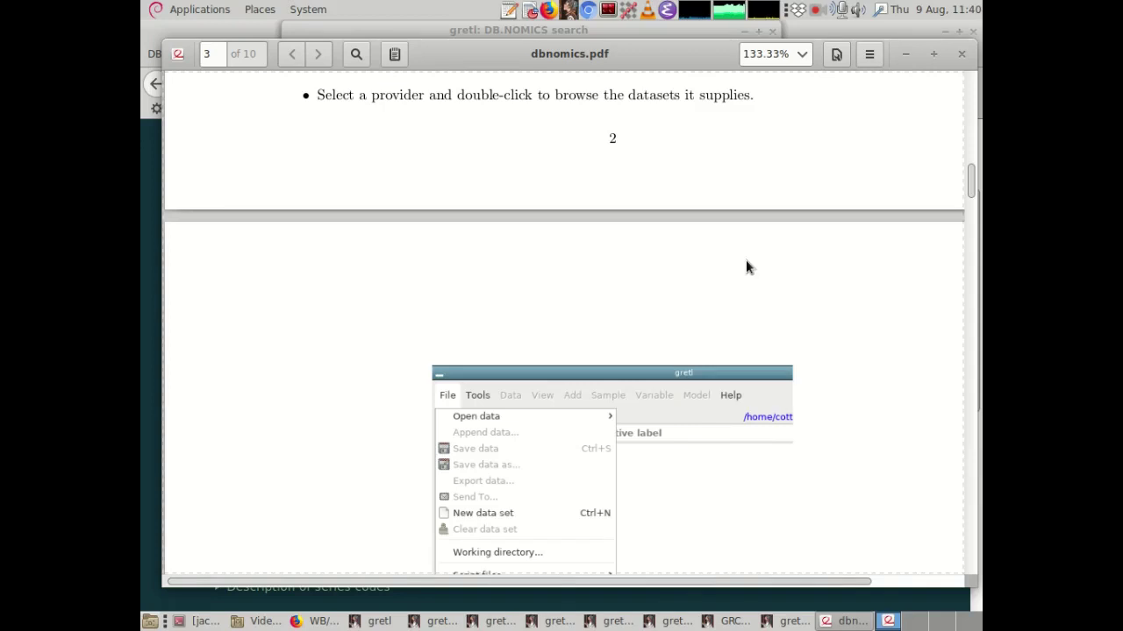
pyautogui.scroll(-10, 745, 259)
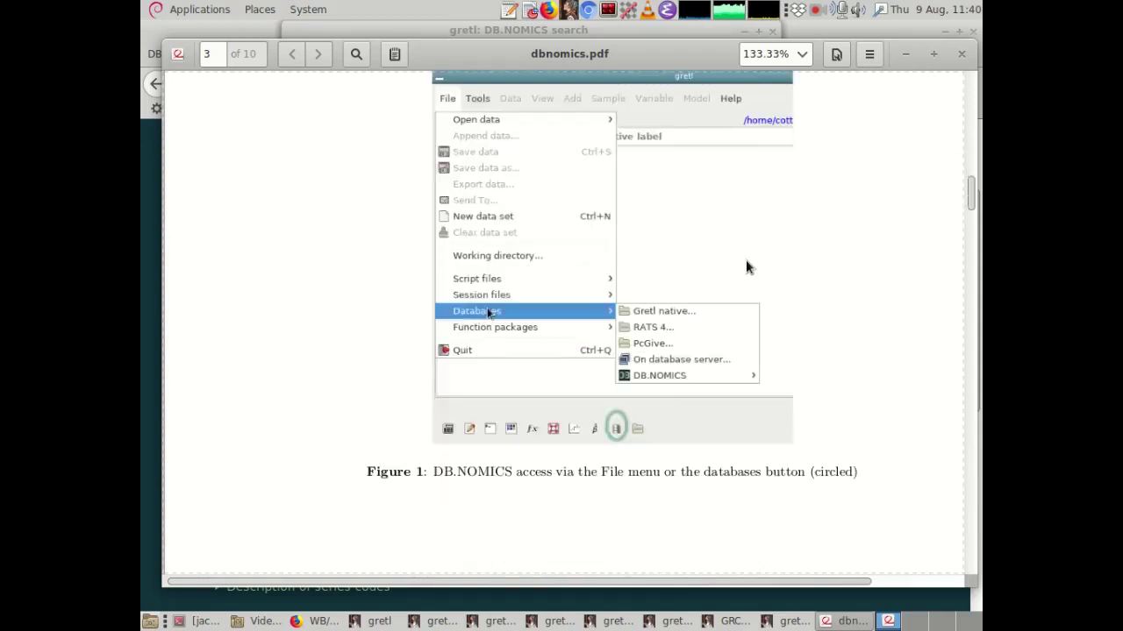
pyautogui.scroll(-10, 746, 261)
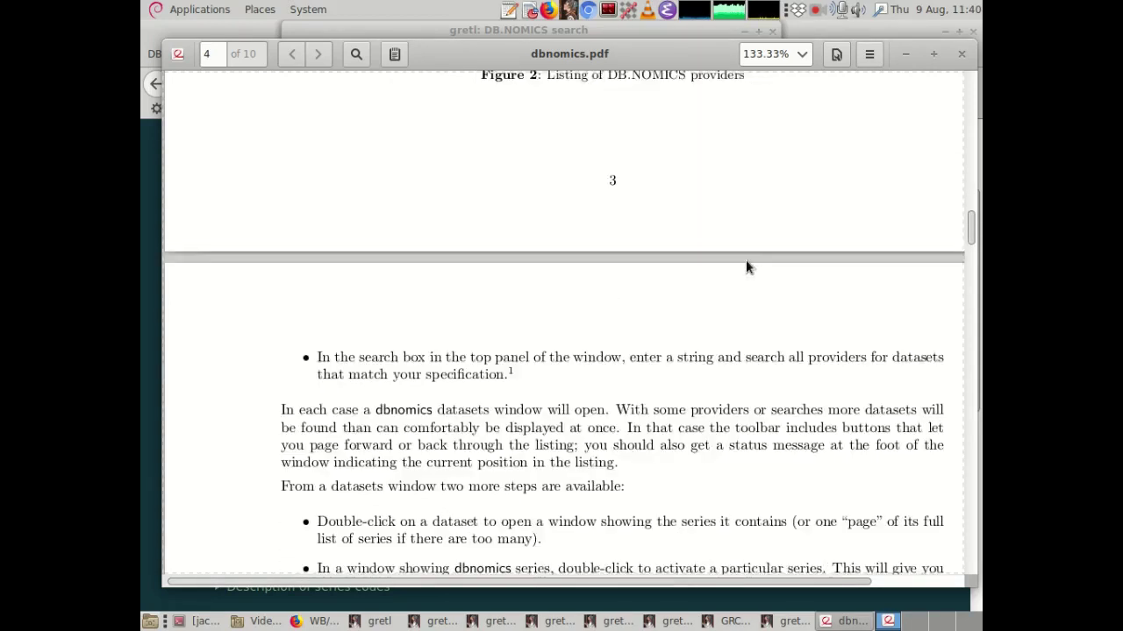
pyautogui.scroll(-6, 746, 263)
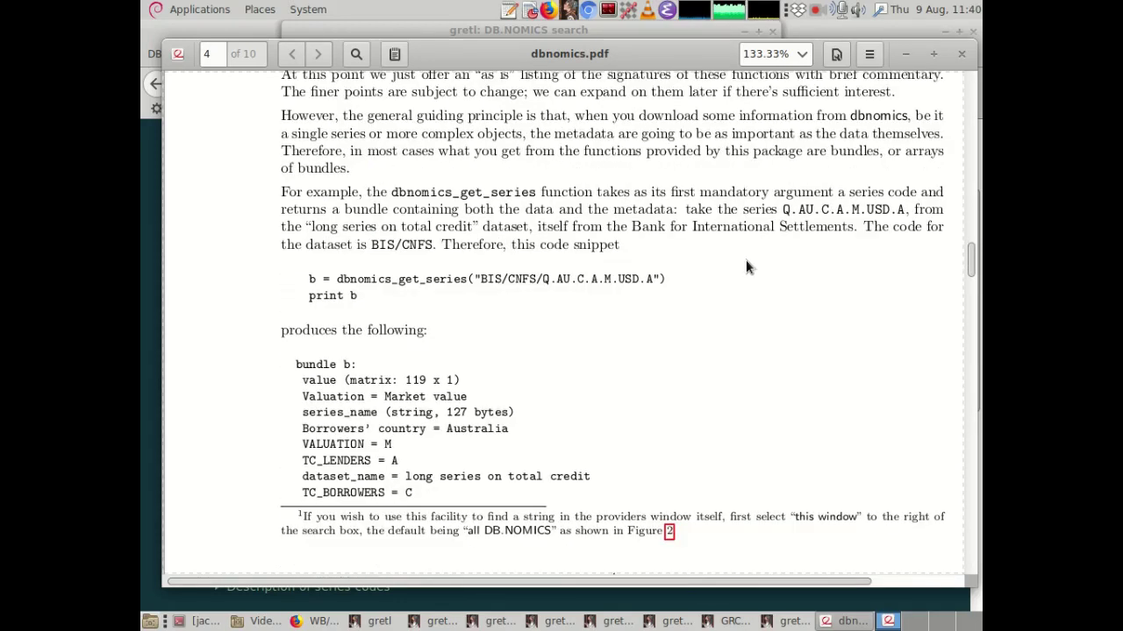
pyautogui.scroll(-10, 746, 261)
pyautogui.scroll(-10, 745, 263)
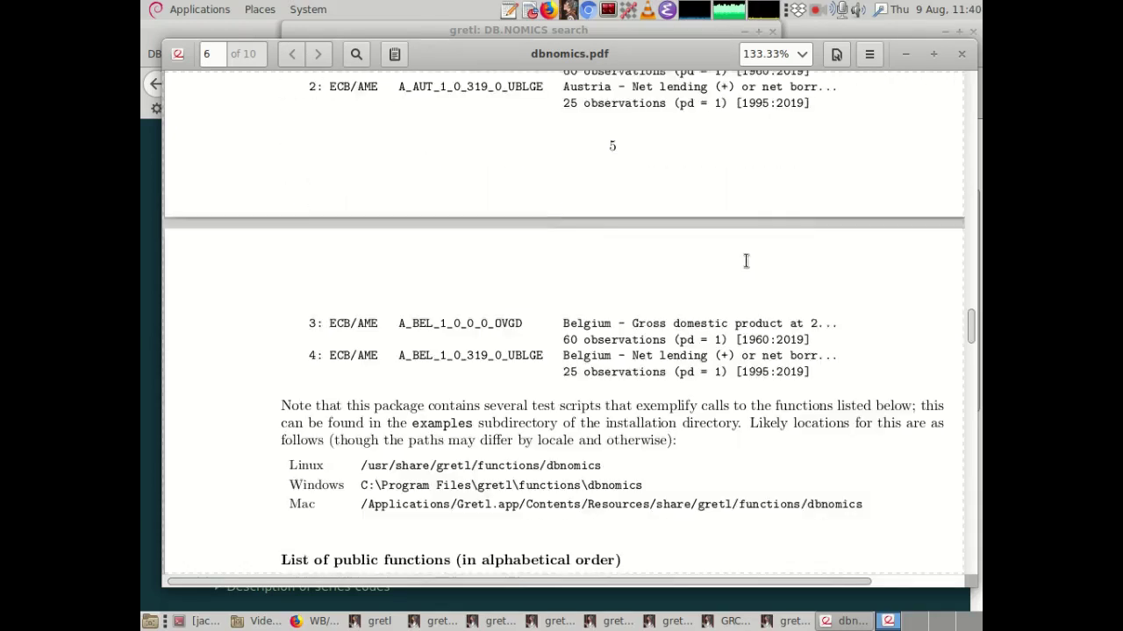
pyautogui.scroll(-10, 746, 261)
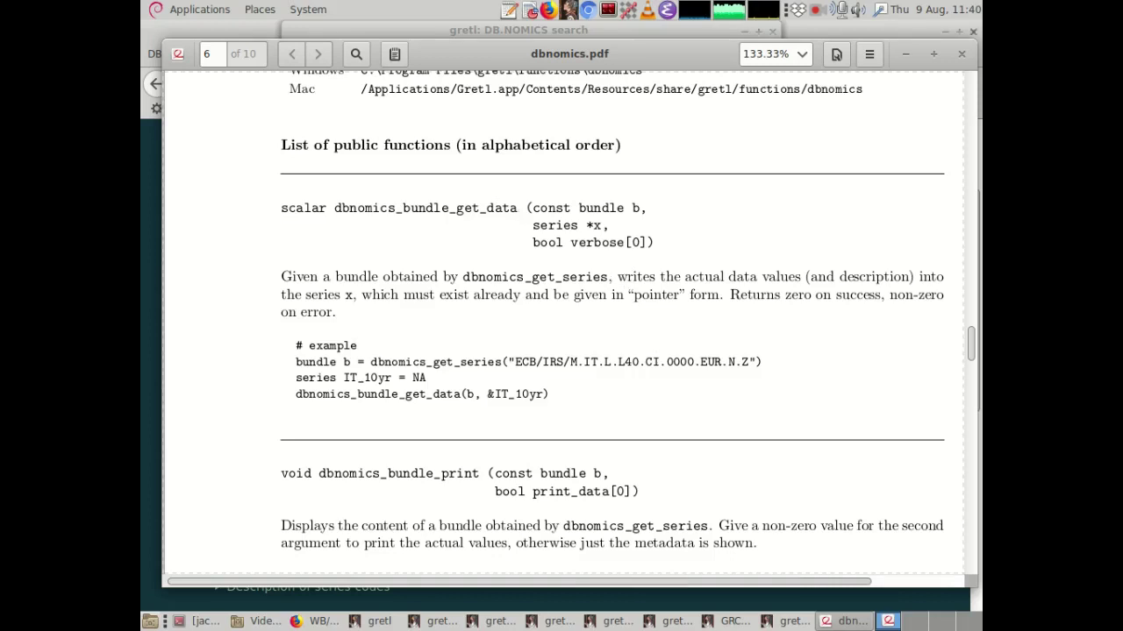
pyautogui.click(962, 56)
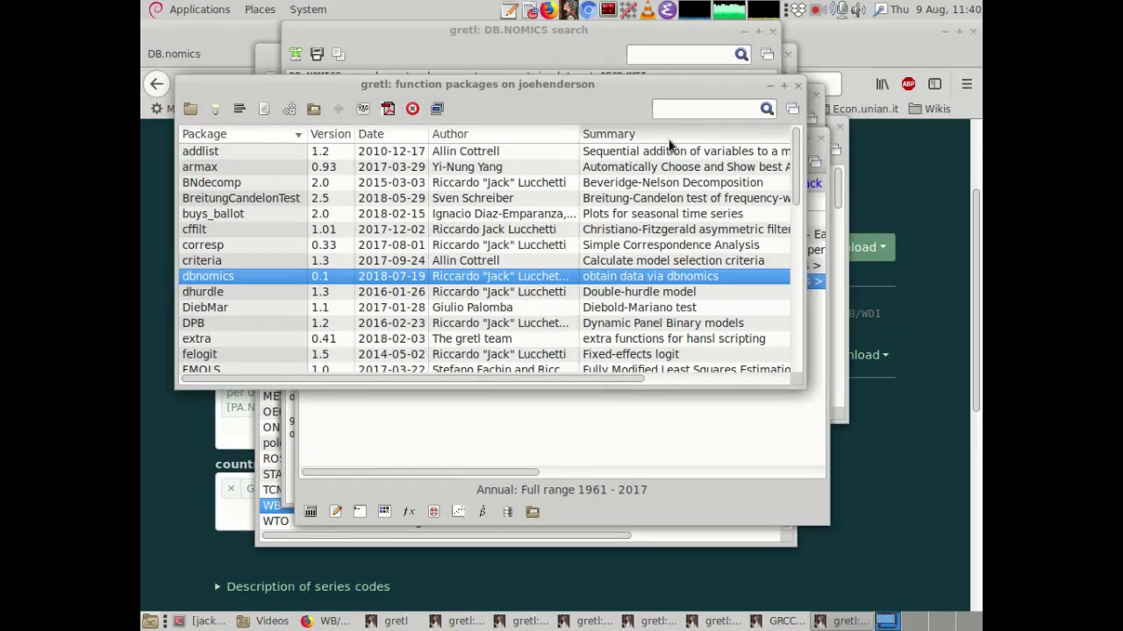
# - Close the function packages, OECD/MEI search results, OECD/MEI dataset, GRCCCUSMA02STA series and DB.NOMICS providers windows
pyautogui.click(797, 86)
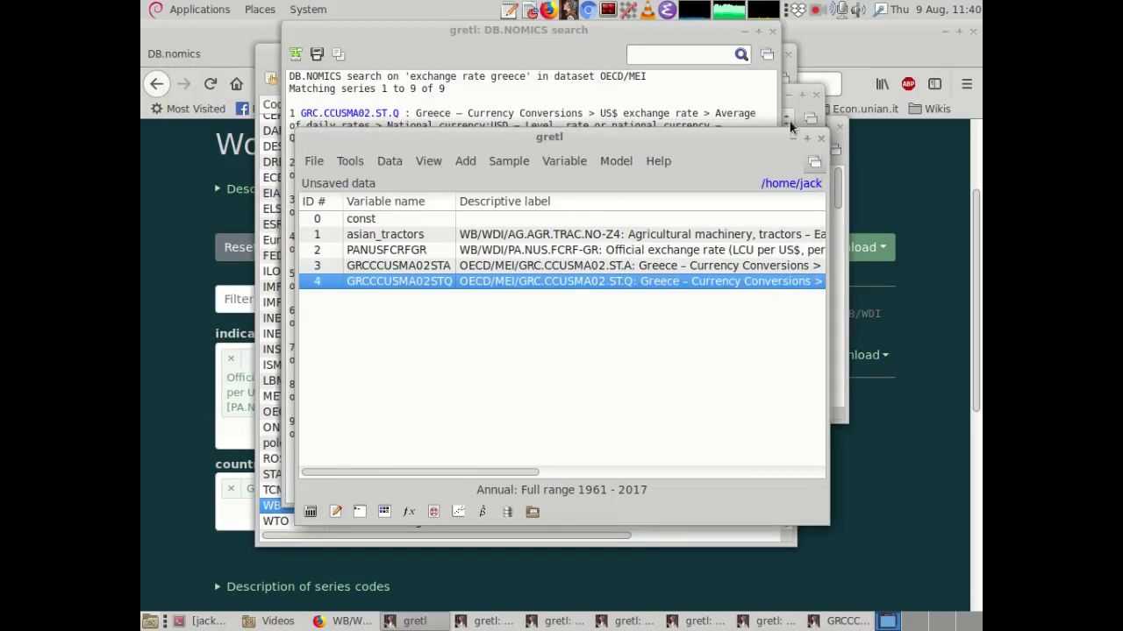
pyautogui.click(772, 30)
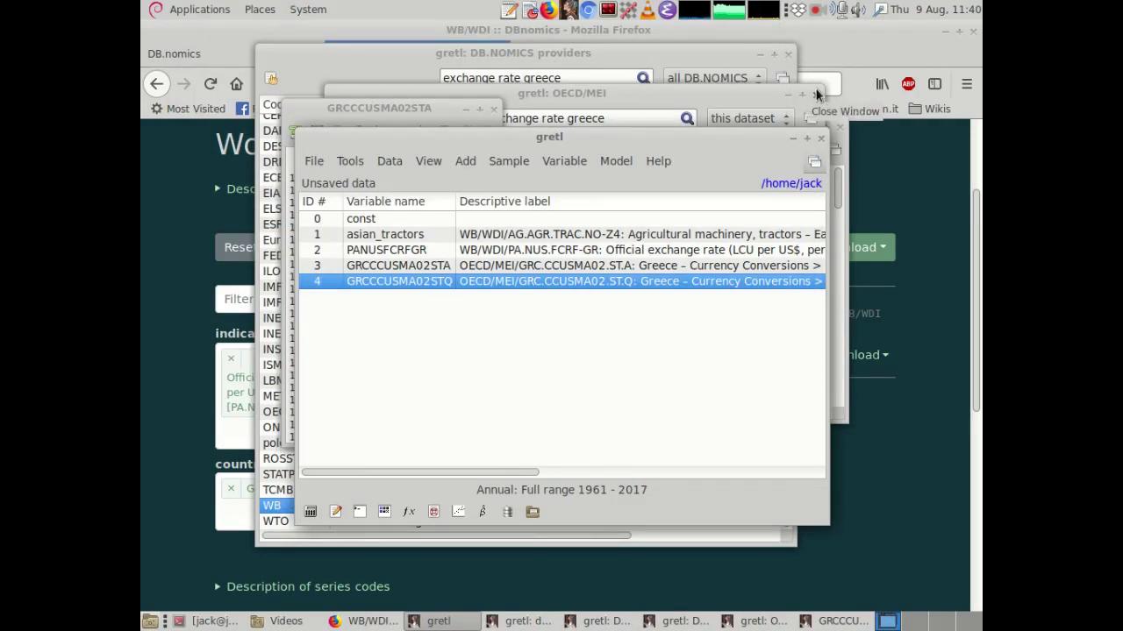
pyautogui.click(816, 92)
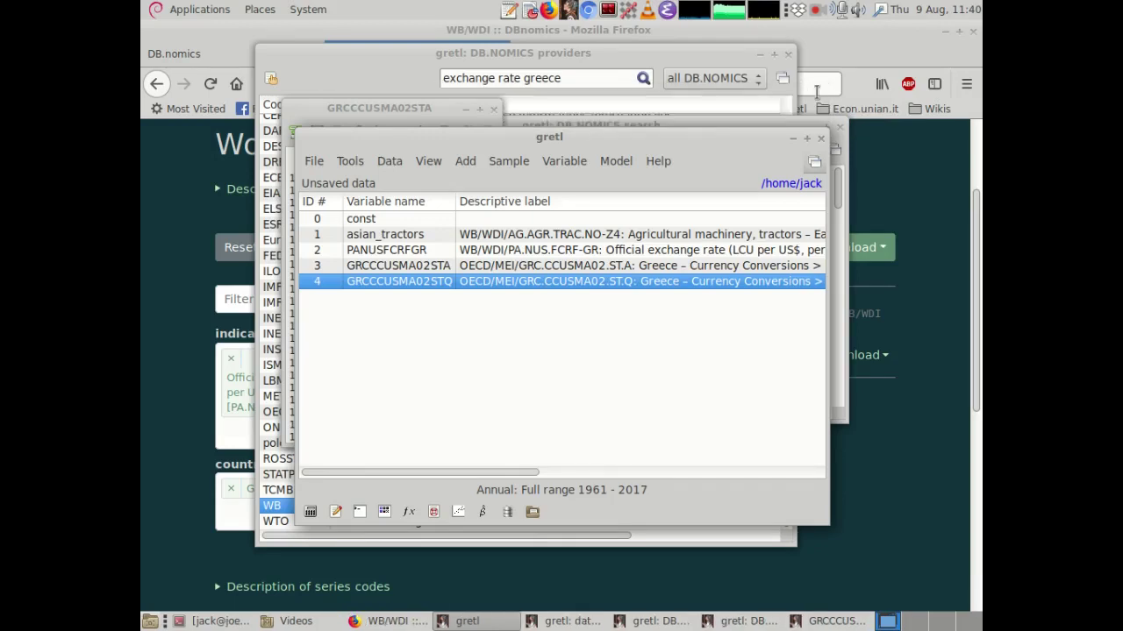
pyautogui.click(492, 110)
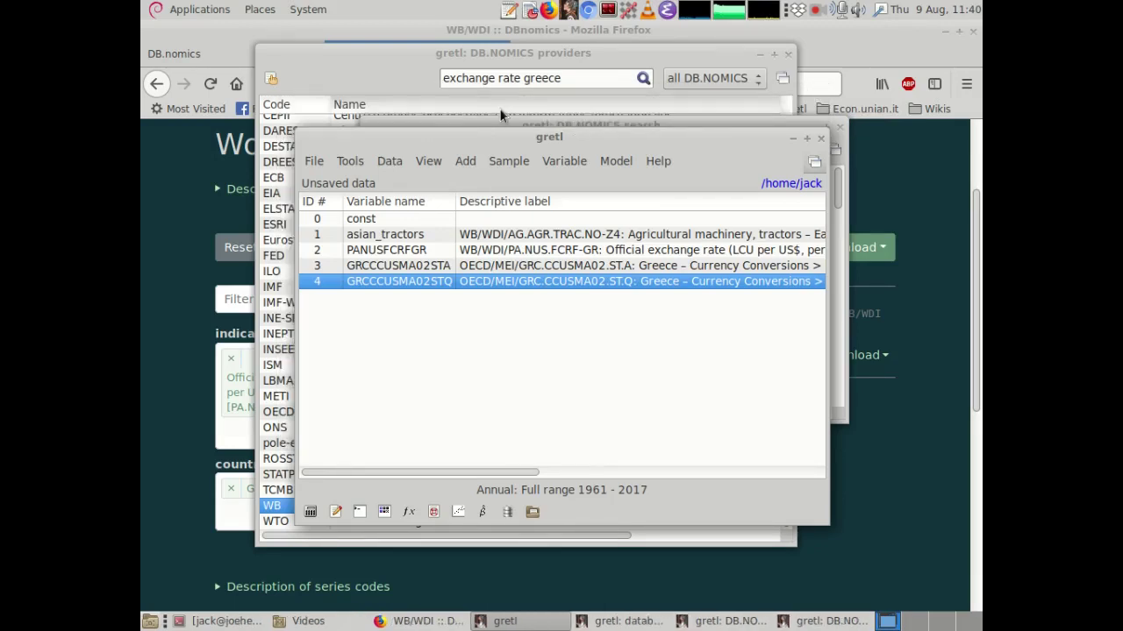
pyautogui.click(788, 55)
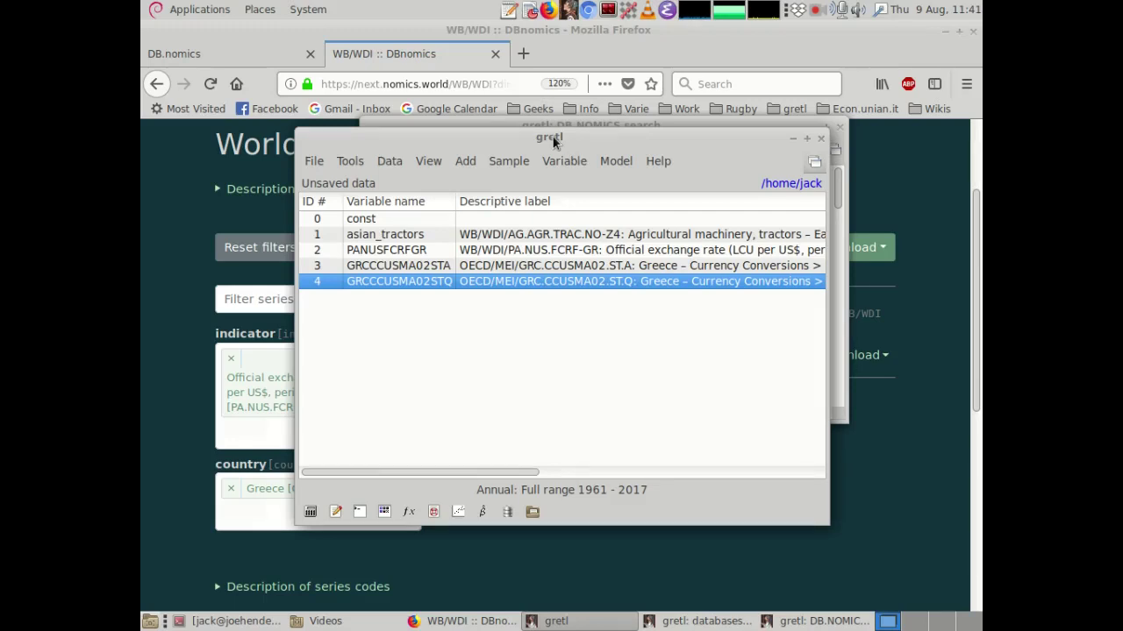
# - Reposition and enlarge the gretl main window to show more of the imported series' descriptive labels
pyautogui.moveTo(553, 137); pyautogui.dragTo(505, 156)
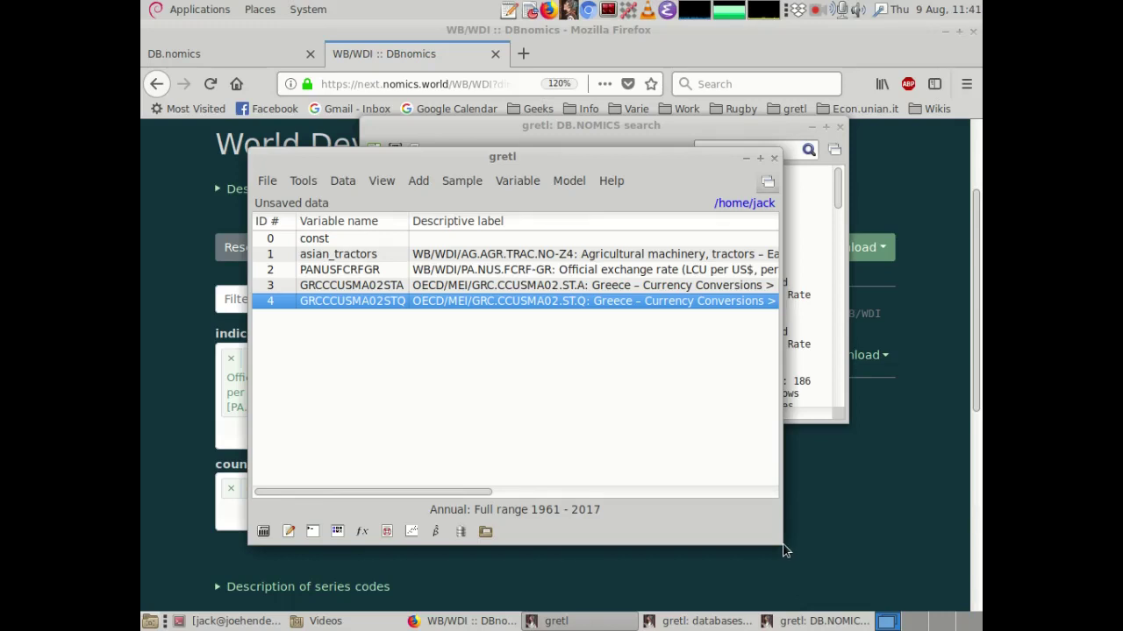
pyautogui.moveTo(783, 550); pyautogui.dragTo(942, 520)
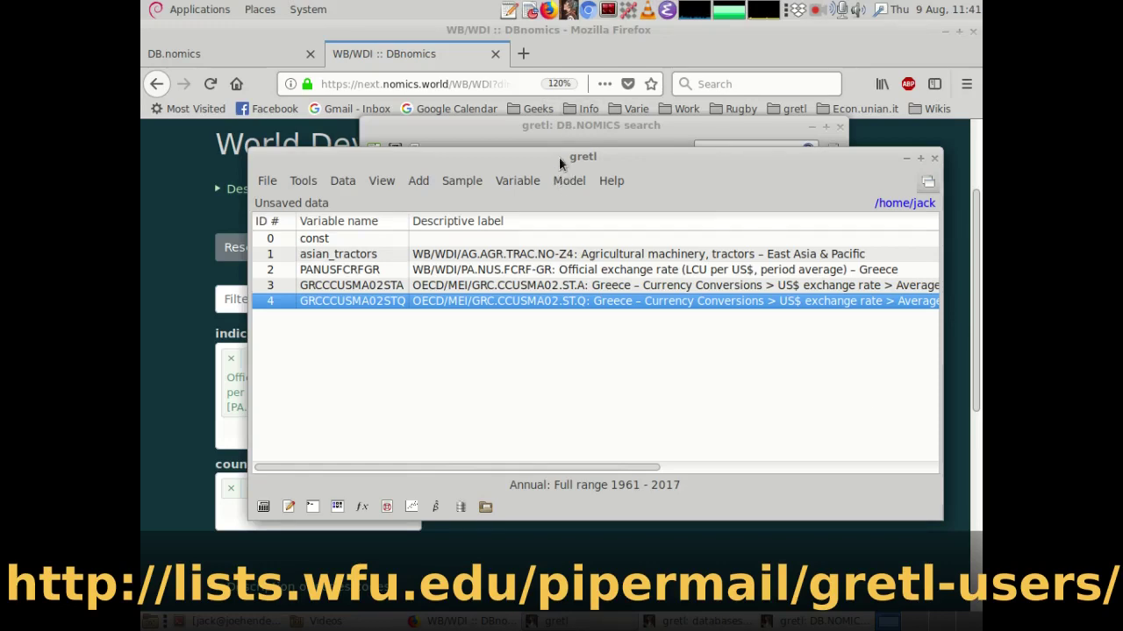
pyautogui.moveTo(559, 157); pyautogui.dragTo(511, 113)
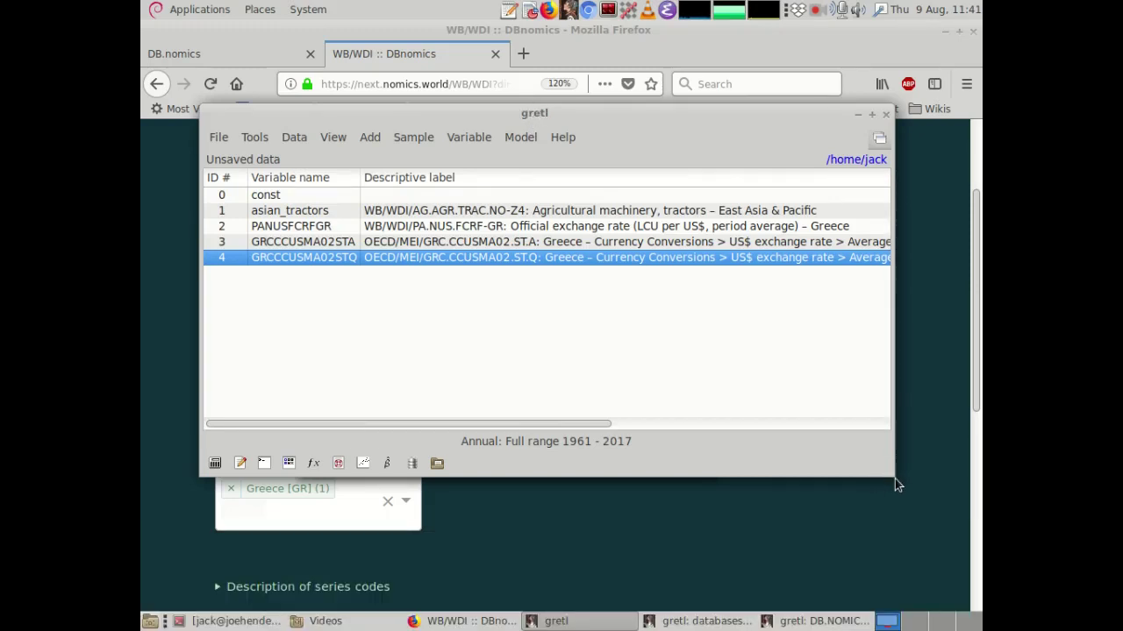
pyautogui.moveTo(890, 472); pyautogui.dragTo(934, 550)
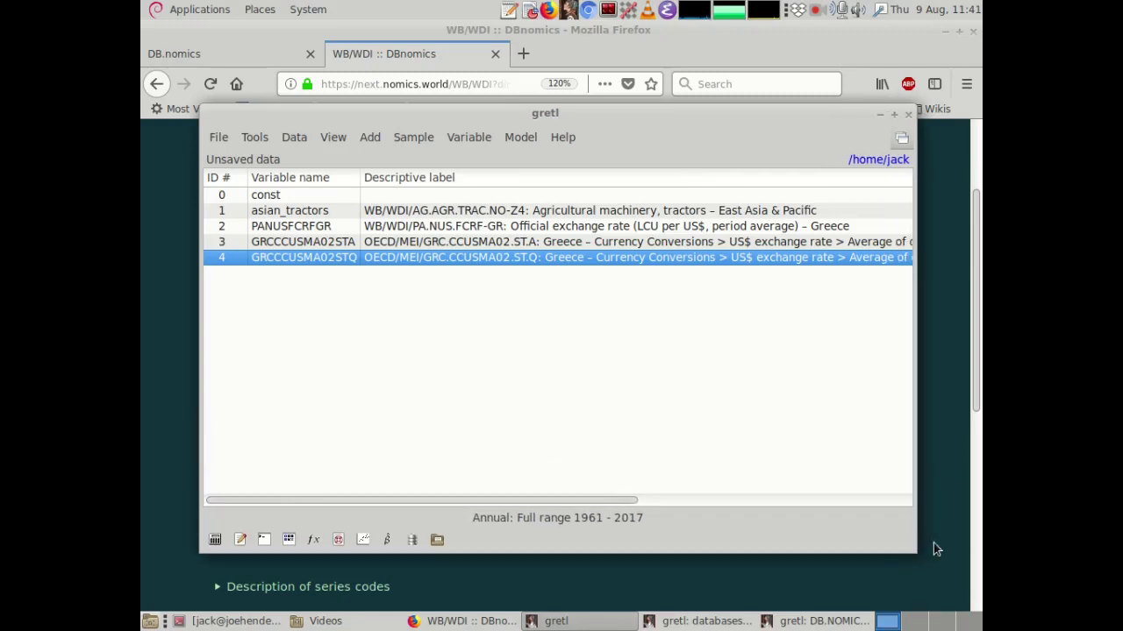